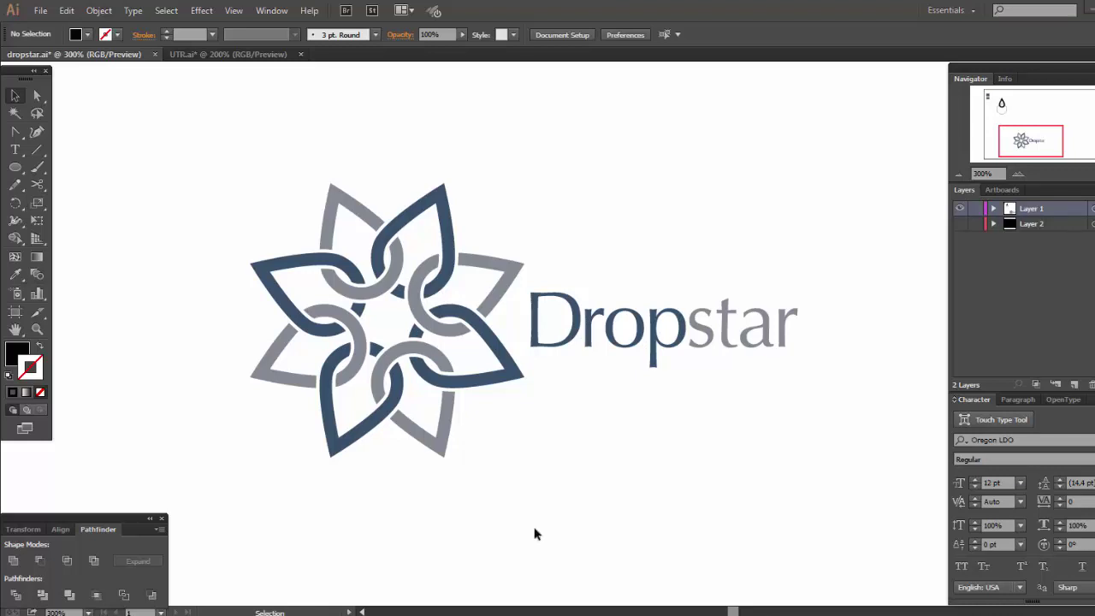
- Pan around the logo, briefly selecting and deselecting the Dropstar wordmark
{"action": "key", "text": "space"}
{"action": "left_click_drag", "start_coordinate": [552, 485], "coordinate": [567, 457]}
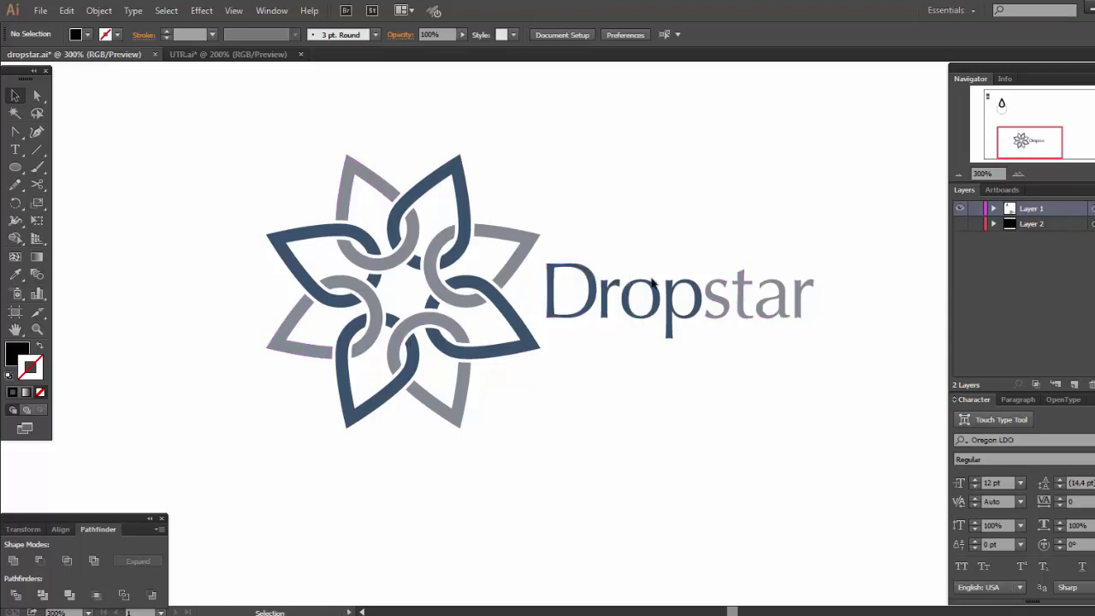
{"action": "left_click_drag", "start_coordinate": [569, 225], "coordinate": [846, 348]}
{"action": "left_click", "coordinate": [726, 399]}
{"action": "key", "text": "space"}
{"action": "left_click_drag", "start_coordinate": [533, 162], "coordinate": [552, 231]}
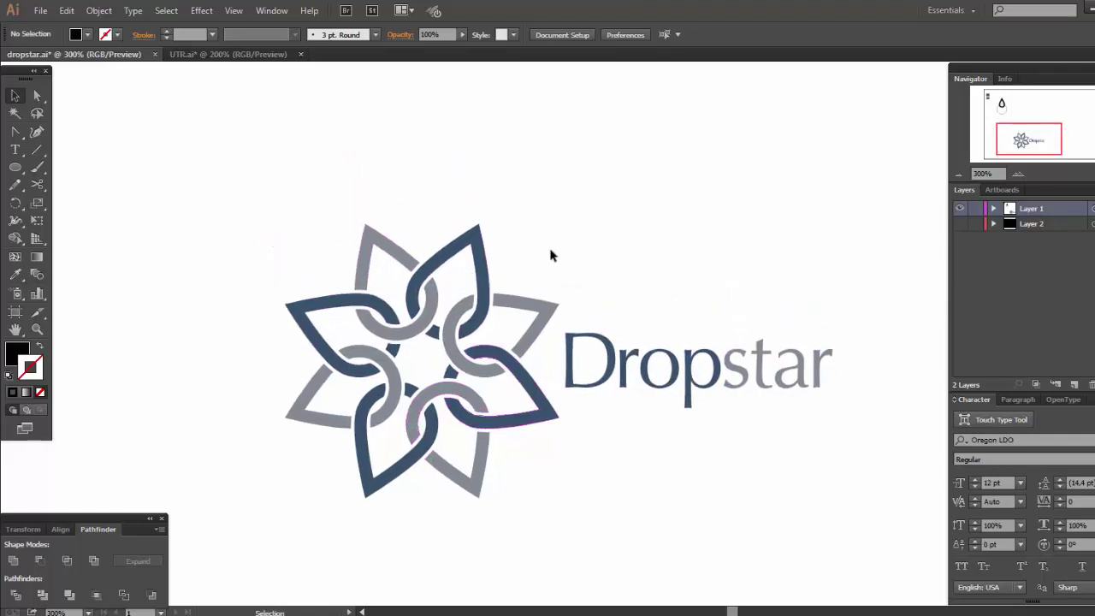
- Bring the drop-and-circle artwork into view and swap colours to no fill, black stroke
{"action": "key", "text": "space"}
{"action": "left_click_drag", "start_coordinate": [552, 190], "coordinate": [593, 340]}
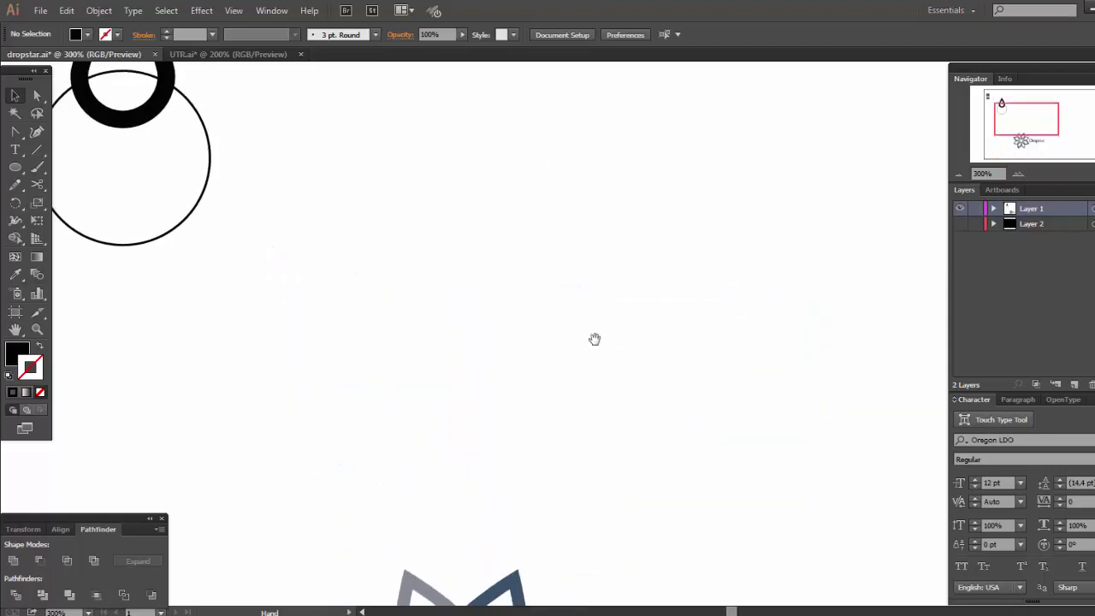
{"action": "left_click_drag", "start_coordinate": [587, 283], "coordinate": [643, 384]}
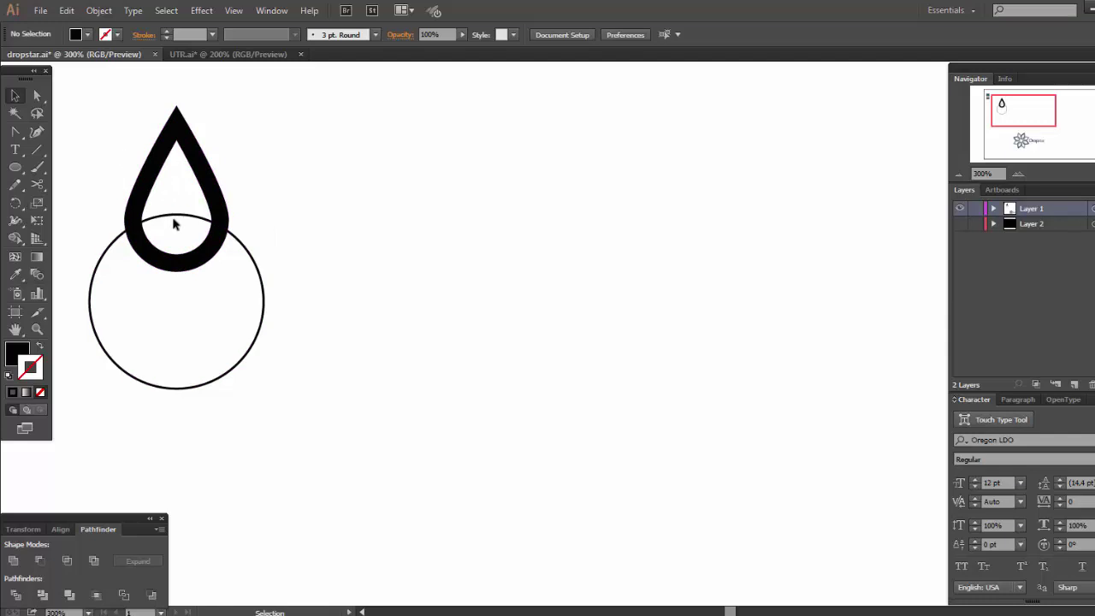
{"action": "key", "text": "space"}
{"action": "left_click_drag", "start_coordinate": [572, 304], "coordinate": [503, 305]}
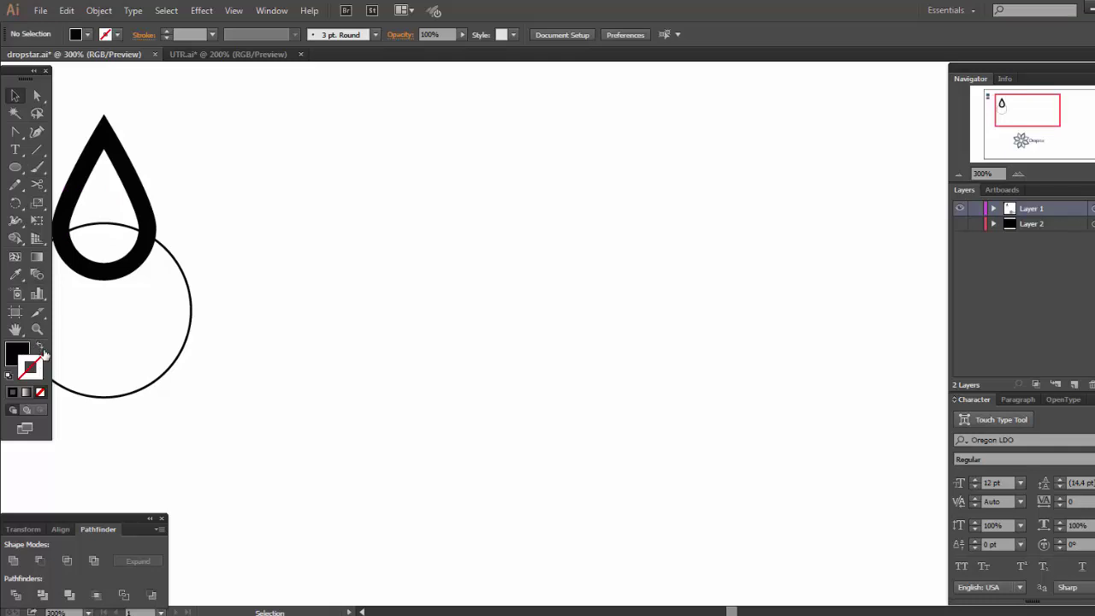
{"action": "left_click", "coordinate": [43, 351]}
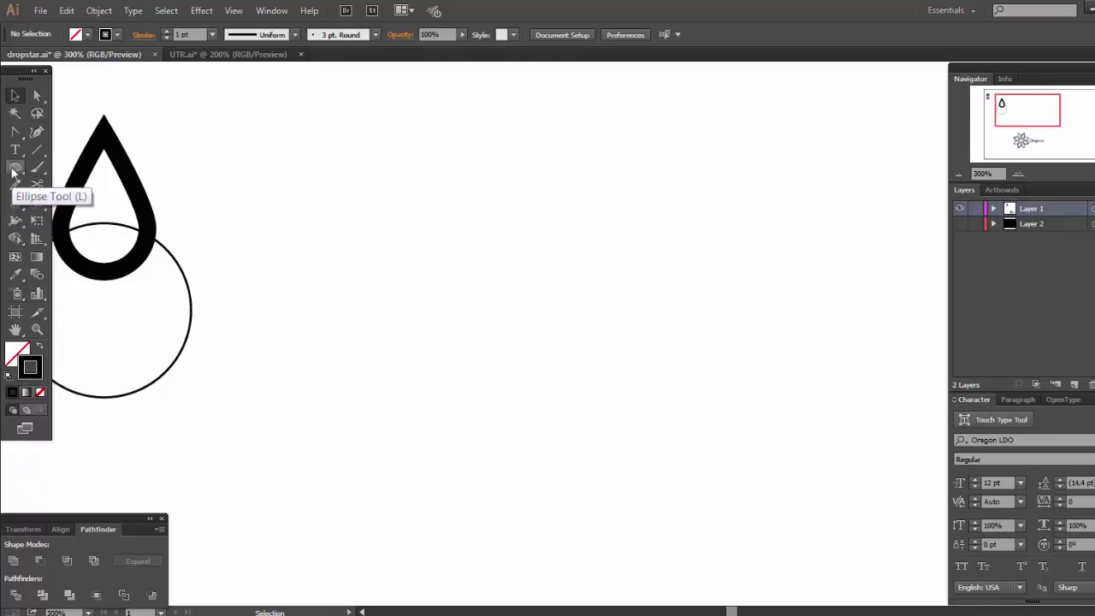
- Draw a 40 × 40 pt circle with the Ellipse tool beside the teardrop
{"action": "left_click", "coordinate": [13, 170]}
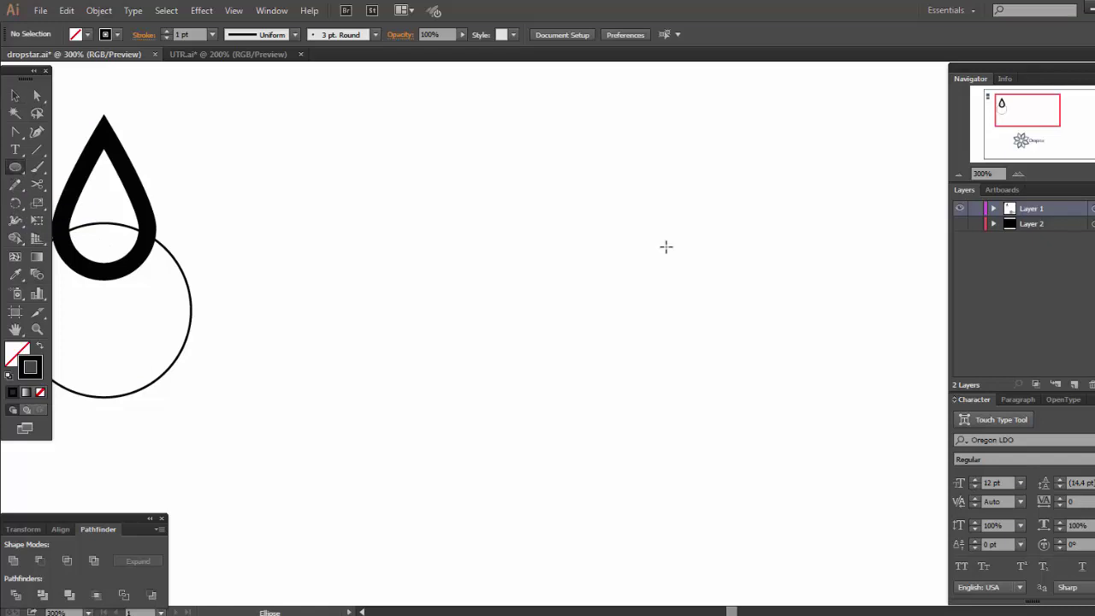
{"action": "left_click", "coordinate": [542, 269]}
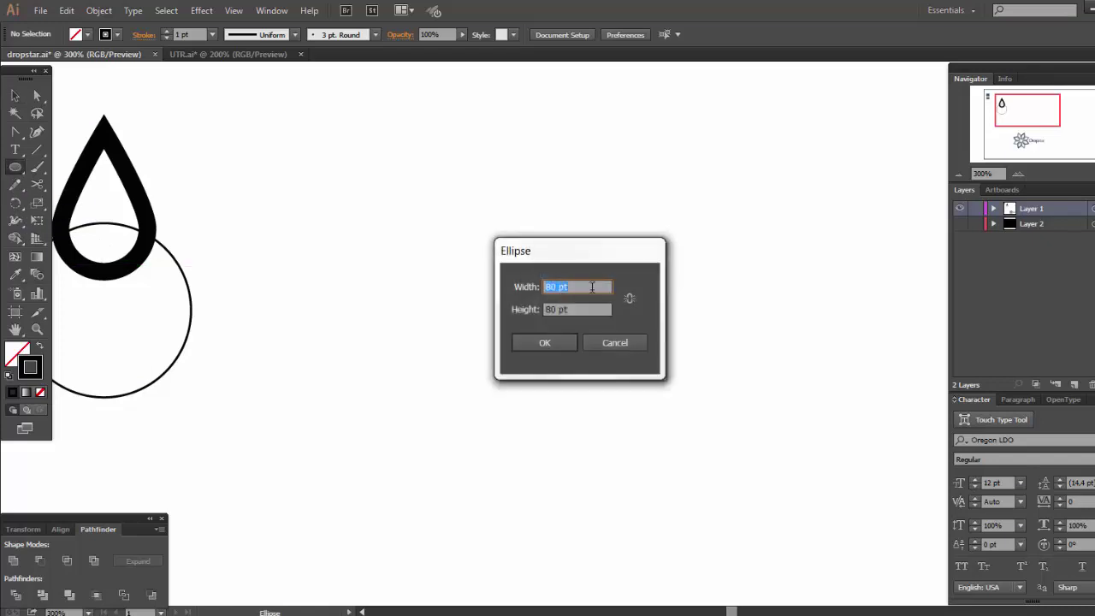
{"action": "type", "text": "40"}
{"action": "key", "text": "Tab"}
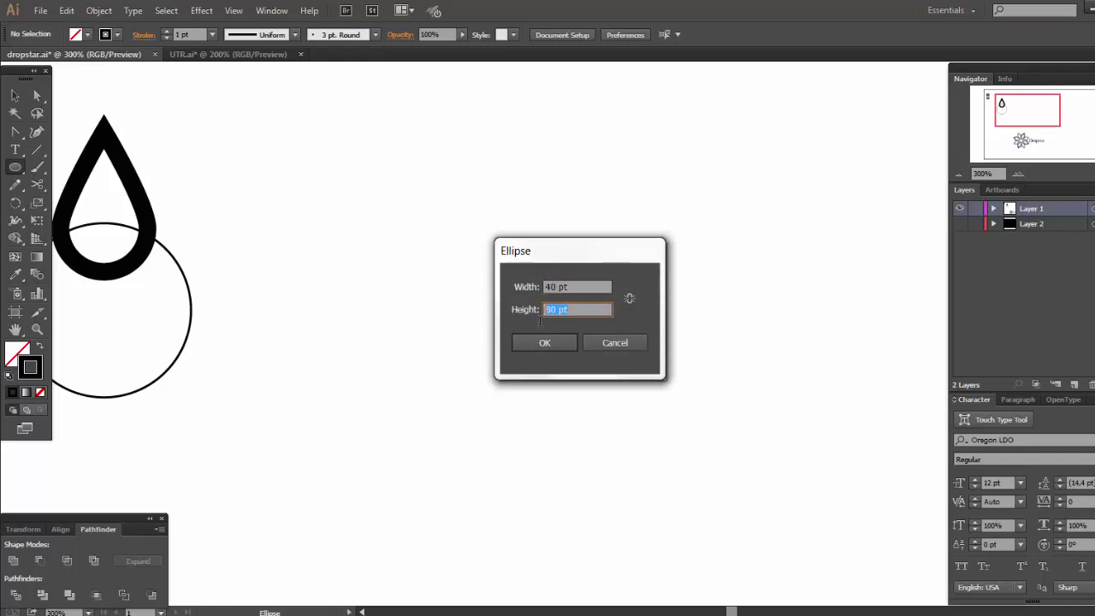
{"action": "type", "text": "40"}
{"action": "left_click", "coordinate": [553, 342]}
{"action": "left_click", "coordinate": [14, 99]}
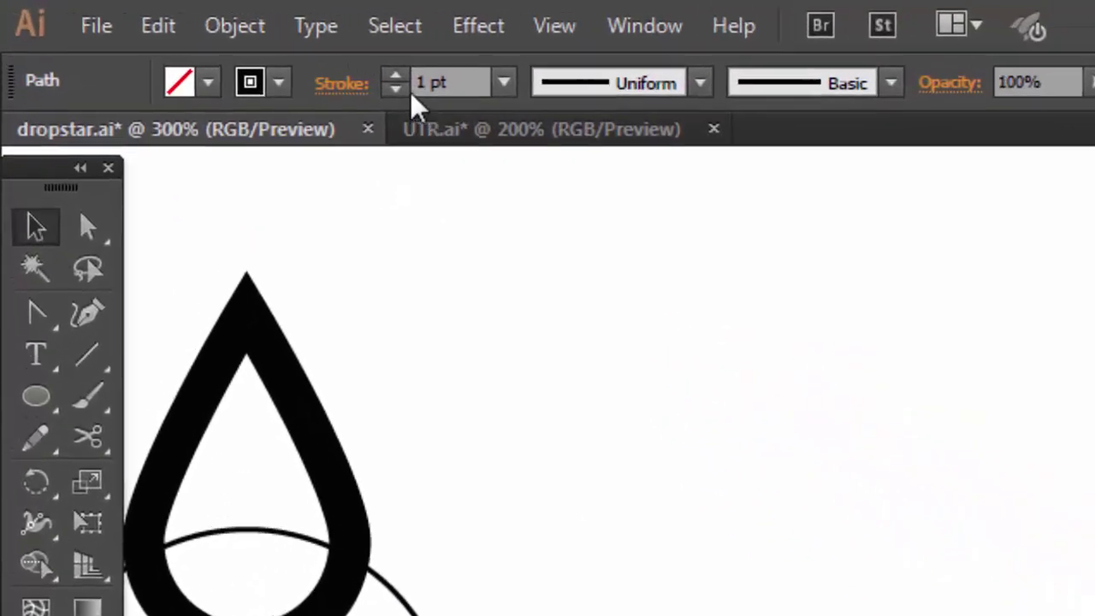
- Set the new circle's stroke weight to 8 pt
{"action": "left_click", "coordinate": [449, 82]}
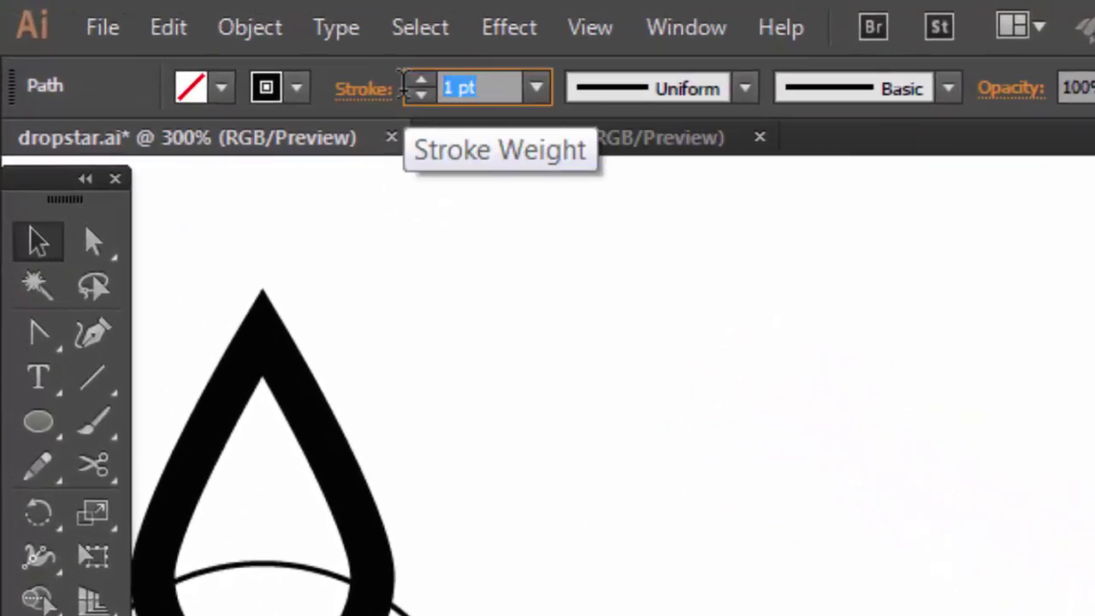
{"action": "type", "text": "8"}
{"action": "key", "text": "Return"}
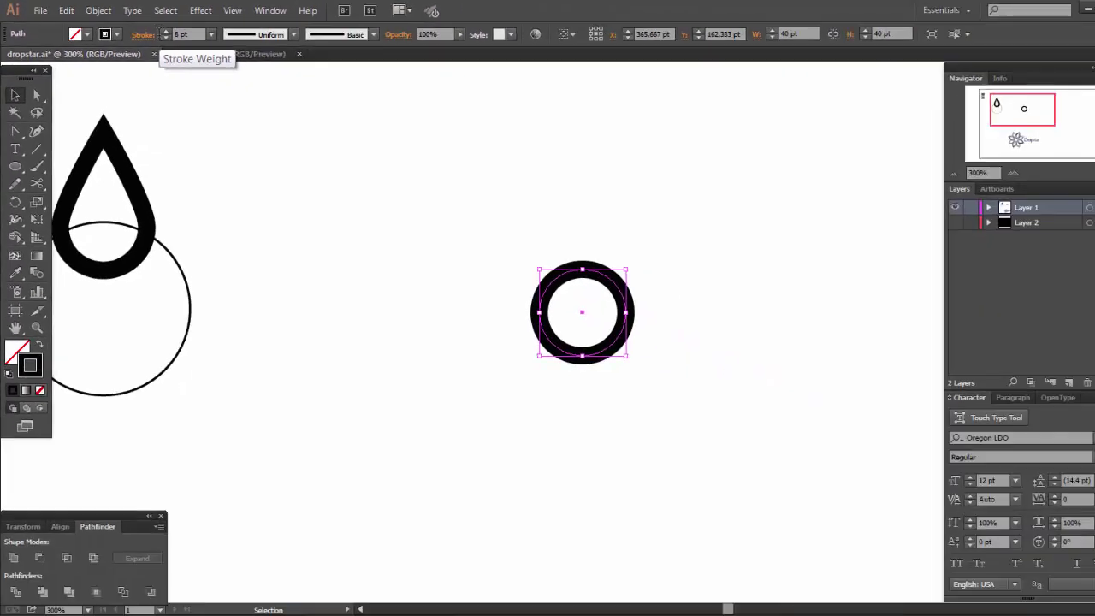
- Convert the circle's top anchor to a corner and pull it up into a teardrop tip
{"action": "left_click", "coordinate": [14, 133]}
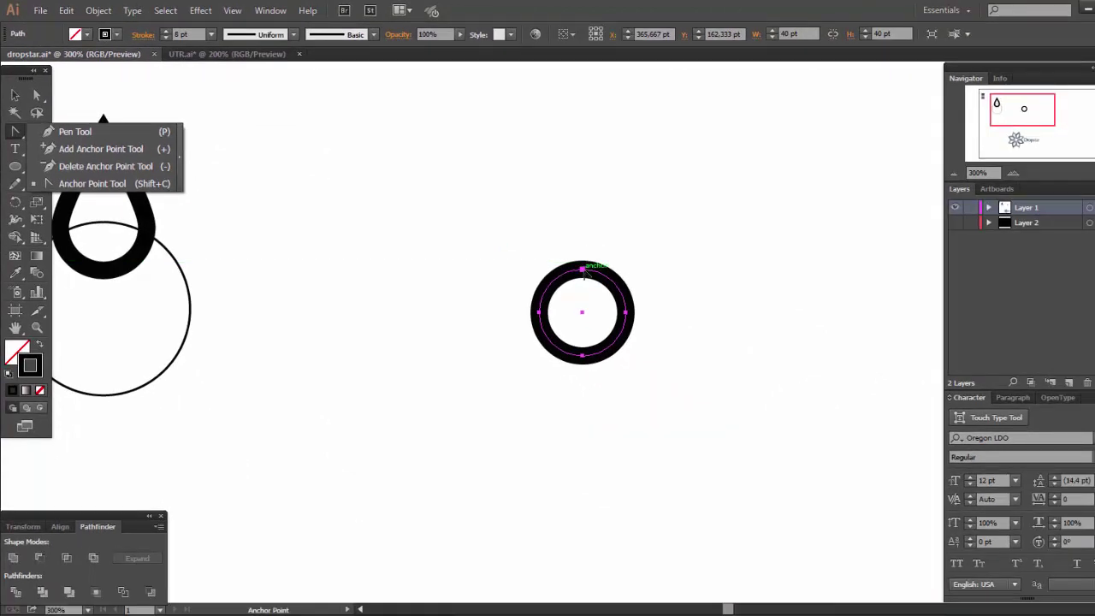
{"action": "left_click", "coordinate": [587, 273]}
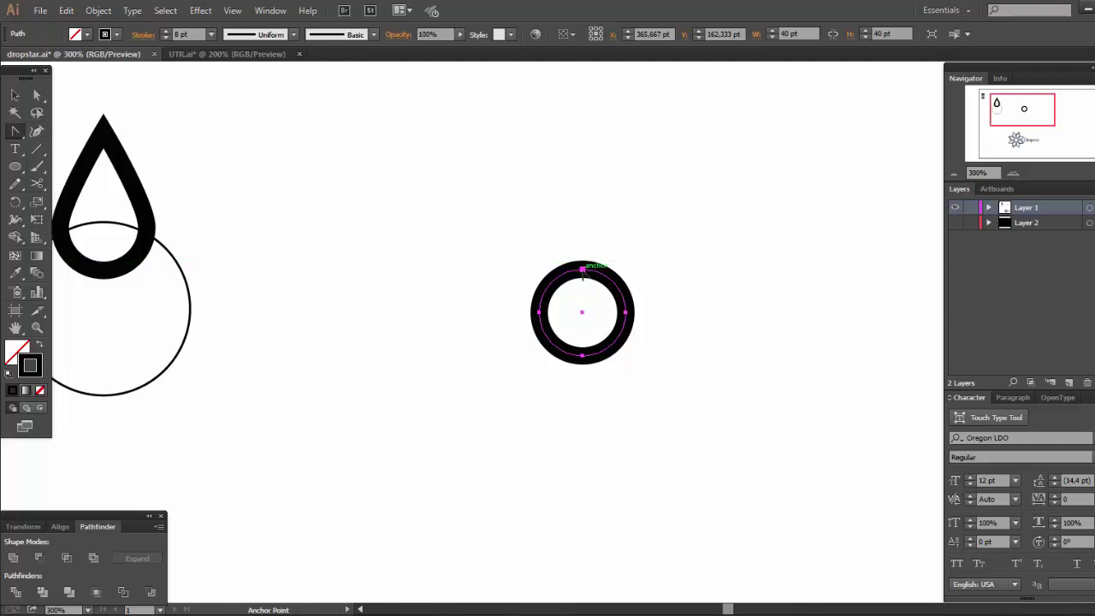
{"action": "left_click", "coordinate": [582, 273]}
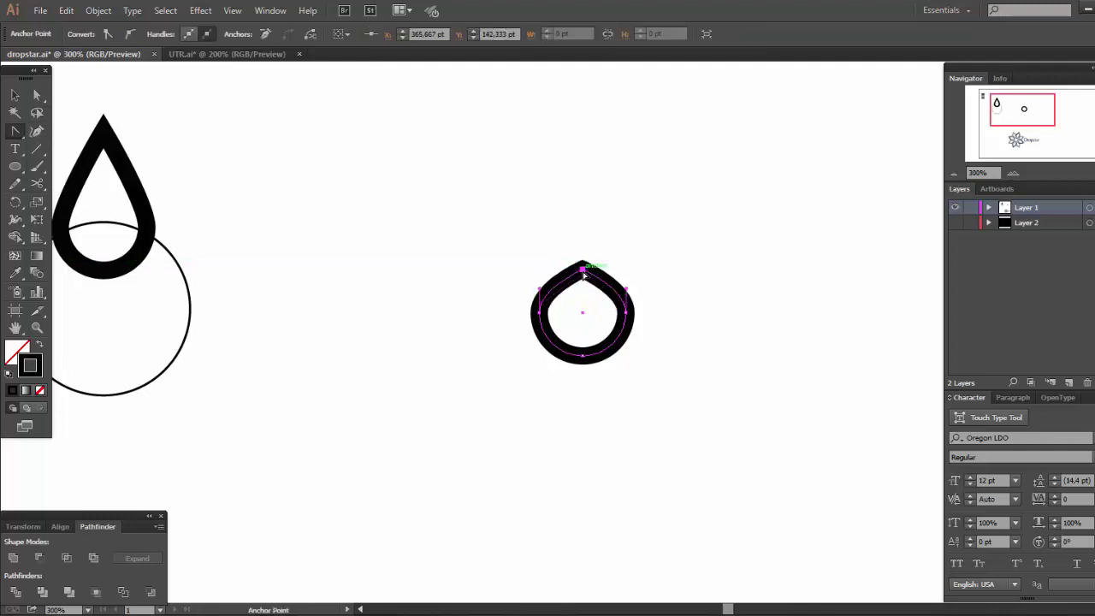
{"action": "left_click_drag", "start_coordinate": [583, 273], "coordinate": [582, 214]}
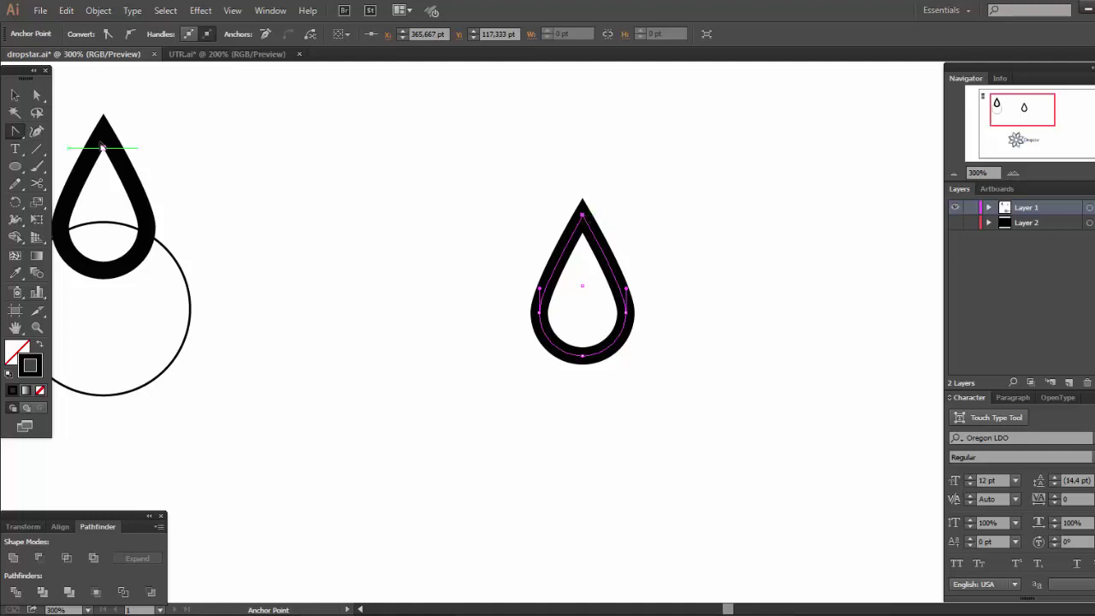
- Select the new teardrop and move it up and slightly left
{"action": "left_click", "coordinate": [15, 95]}
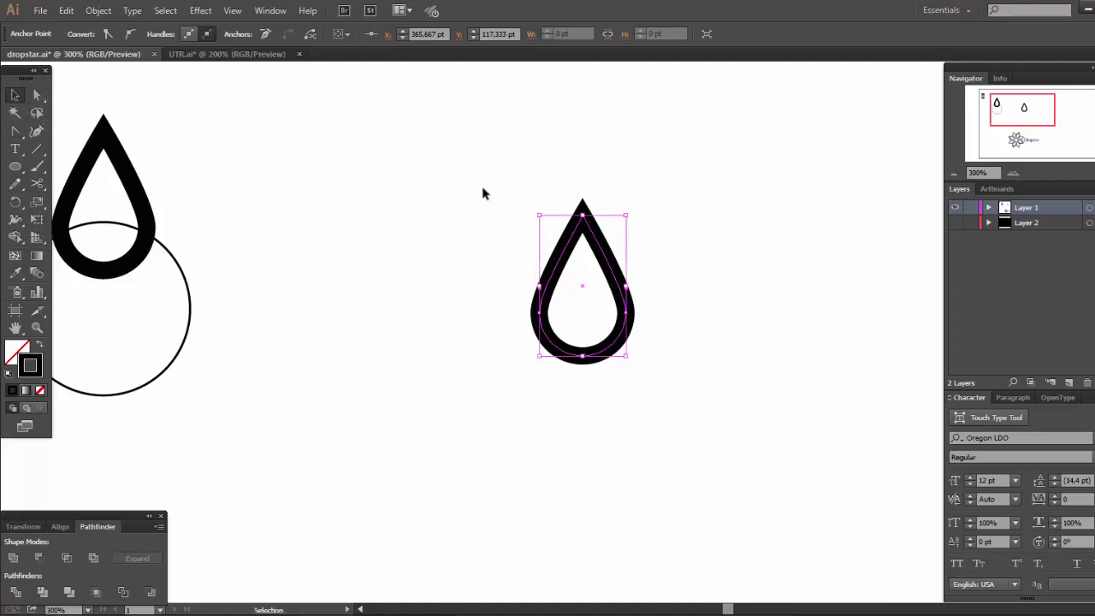
{"action": "left_click_drag", "start_coordinate": [469, 161], "coordinate": [680, 387]}
{"action": "left_click_drag", "start_coordinate": [604, 352], "coordinate": [590, 301]}
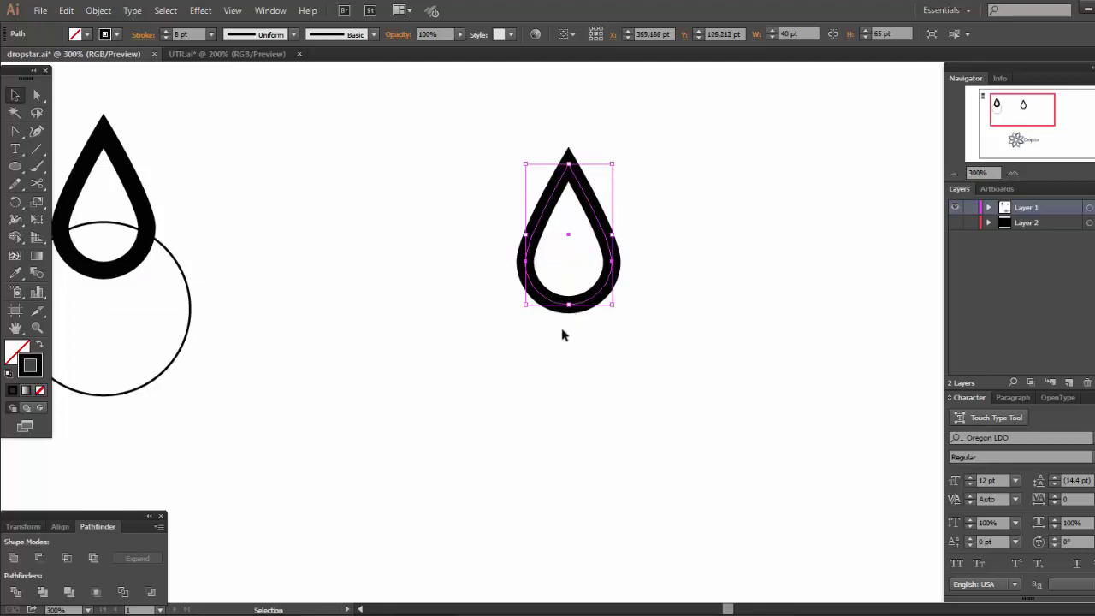
- Expand the teardrop's fill and stroke into a solid outline shape
{"action": "left_click", "coordinate": [99, 11]}
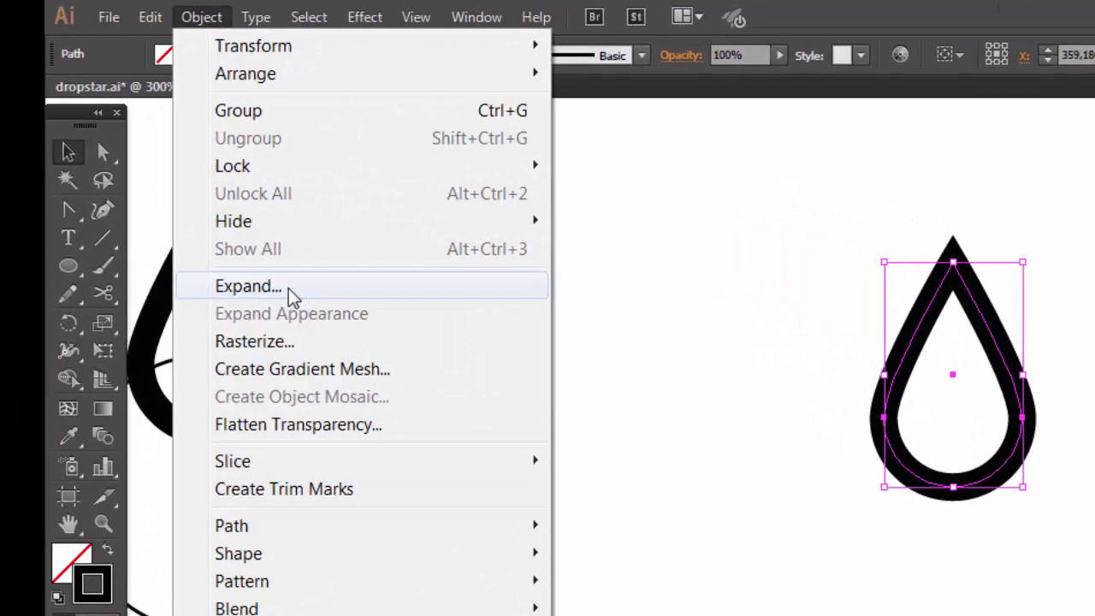
{"action": "left_click", "coordinate": [145, 180]}
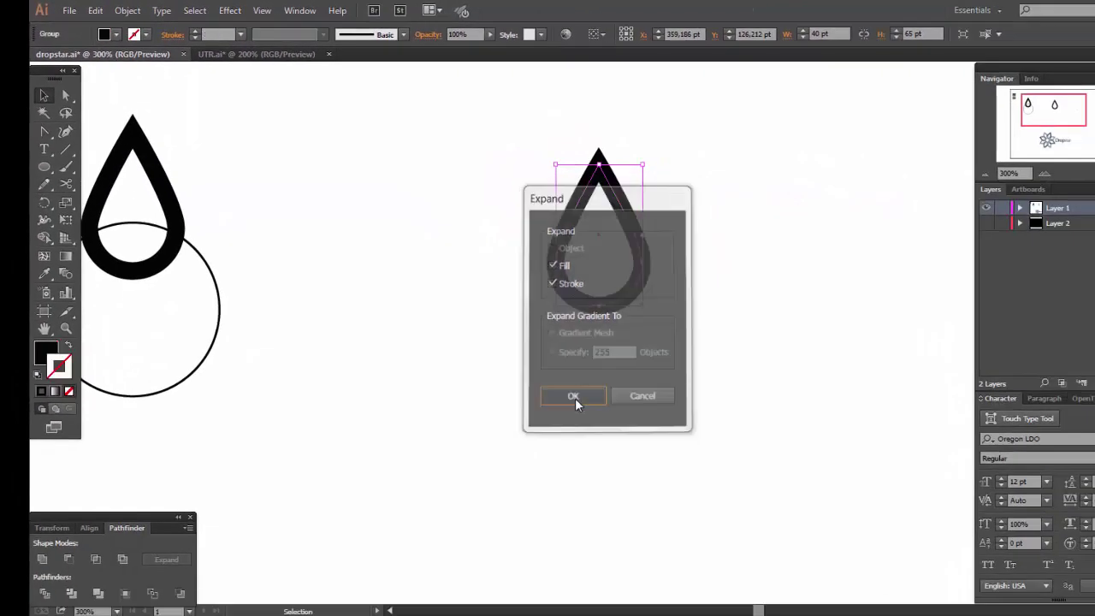
{"action": "left_click", "coordinate": [697, 474]}
{"action": "left_click", "coordinate": [569, 399]}
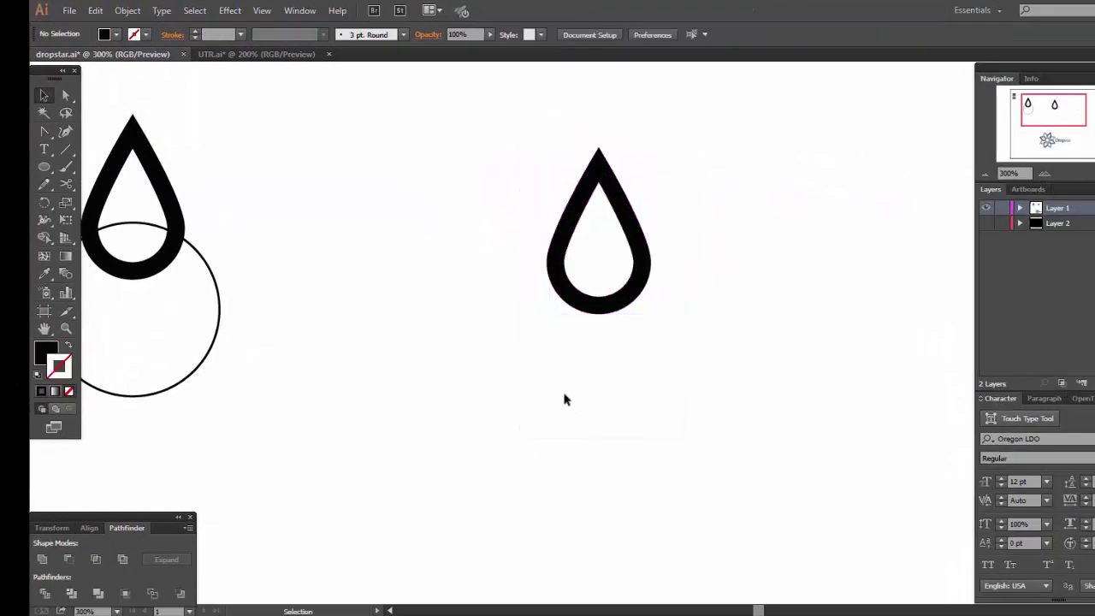
- Draw an 80 pt circle with no fill and a thin black stroke
{"action": "left_click", "coordinate": [69, 345]}
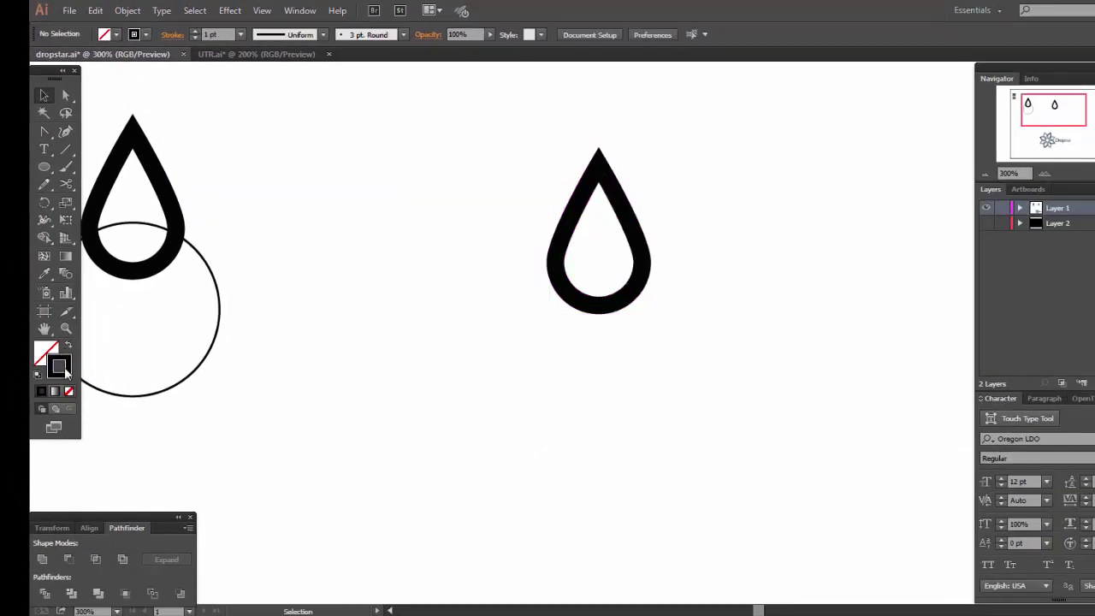
{"action": "left_click", "coordinate": [64, 367]}
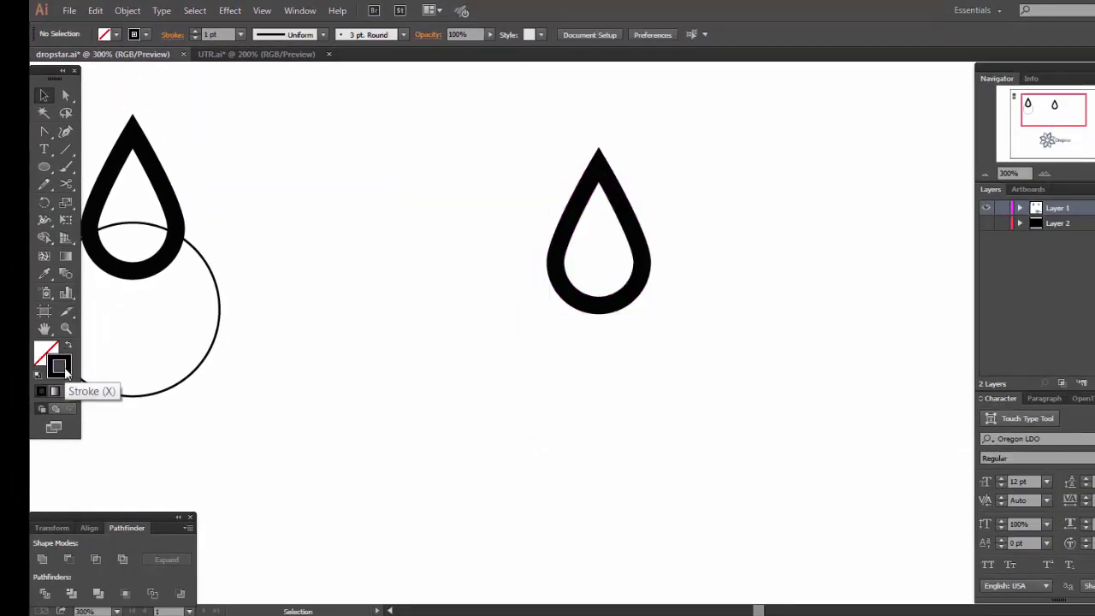
{"action": "left_click", "coordinate": [42, 171]}
{"action": "left_click", "coordinate": [512, 379]}
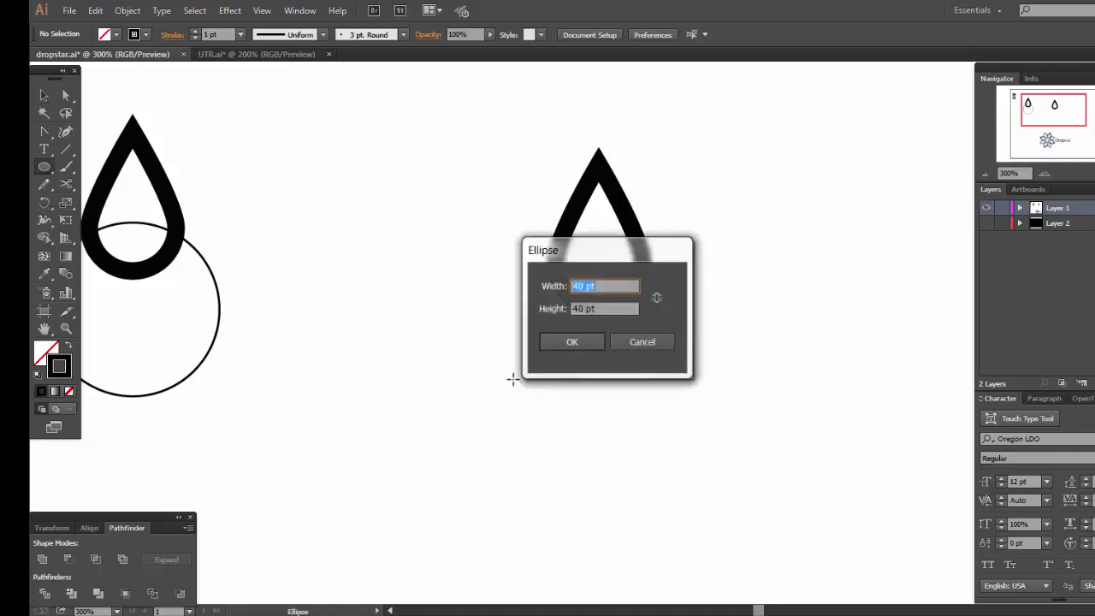
{"action": "type", "text": "80"}
{"action": "key", "text": "Tab"}
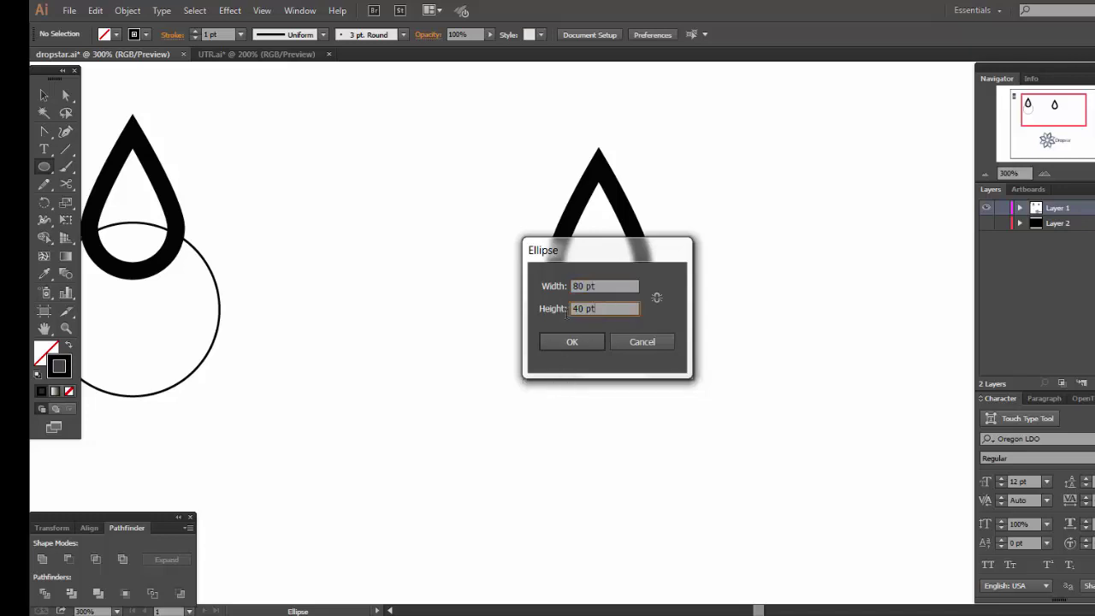
{"action": "key", "text": "Return"}
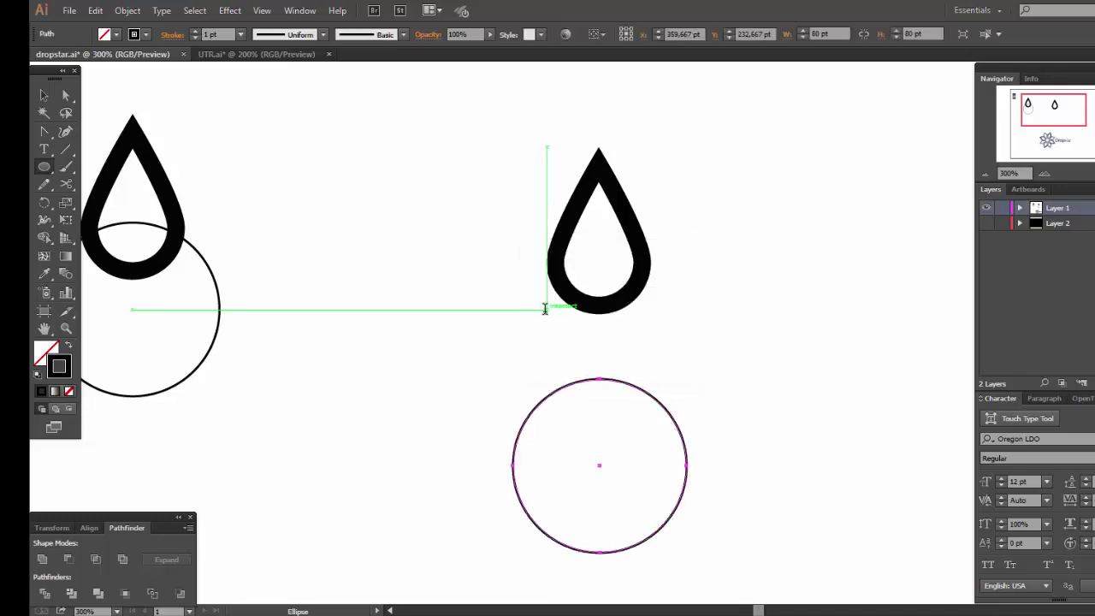
{"action": "key", "text": "v"}
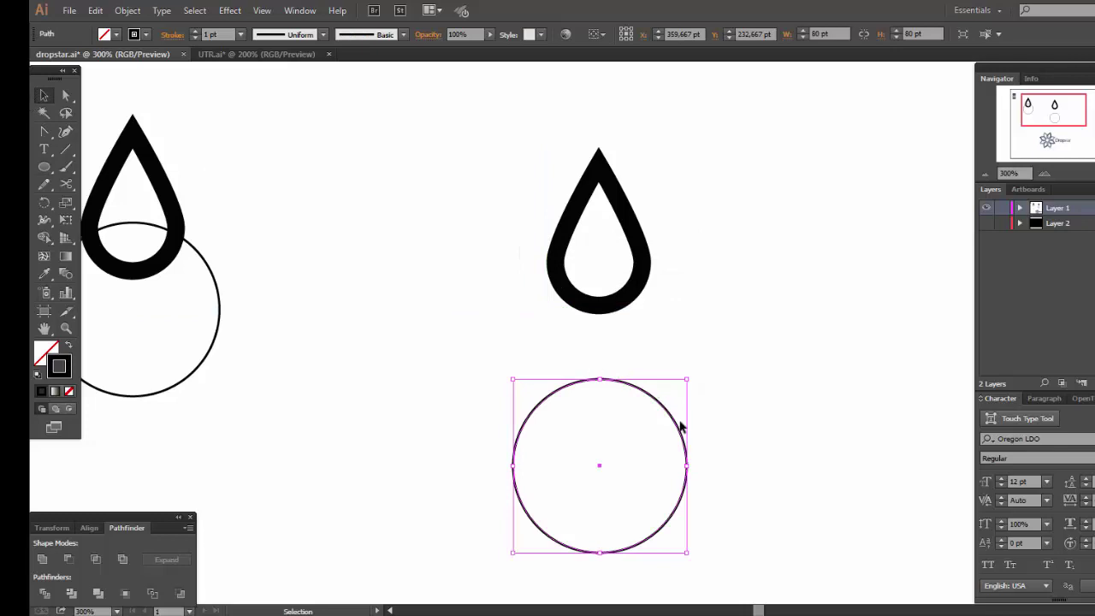
- Move the right circle up behind the new teardrop's rounded base
{"action": "left_click_drag", "start_coordinate": [171, 176], "coordinate": [302, 401]}
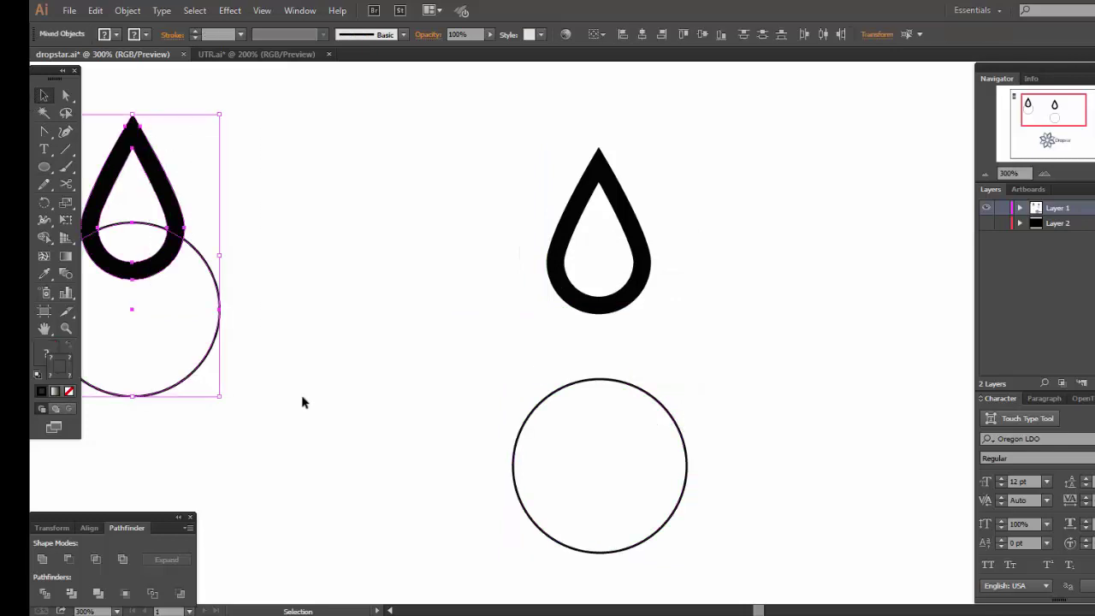
{"action": "left_click_drag", "start_coordinate": [631, 389], "coordinate": [631, 342]}
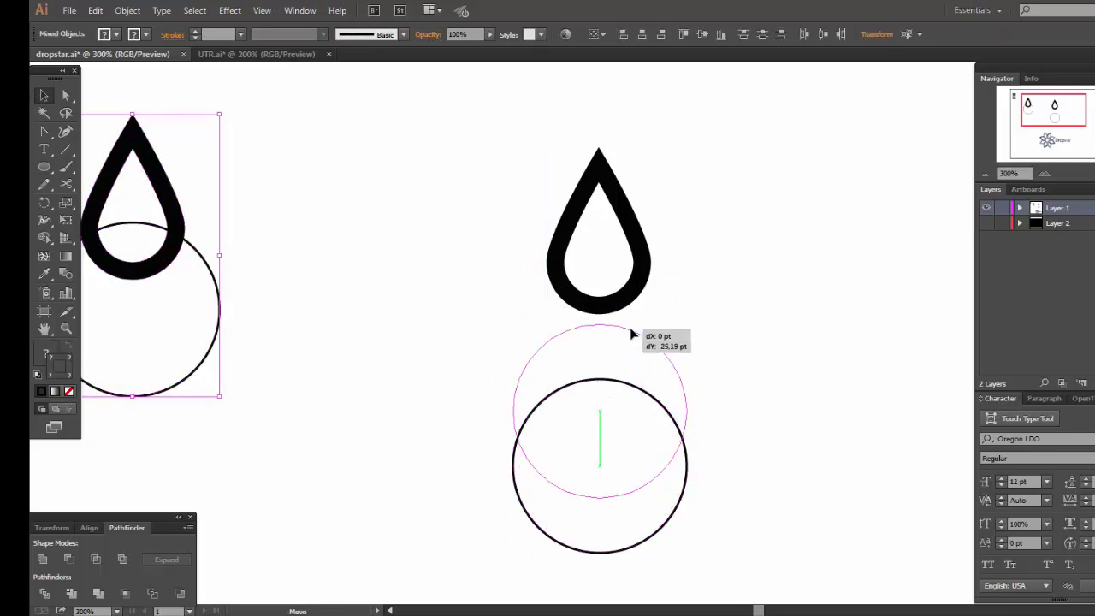
{"action": "left_click_drag", "start_coordinate": [673, 452], "coordinate": [673, 391]}
- Check the teardrop and circle selections, then delete the left reference drop and circle
{"action": "mouse_move", "coordinate": [512, 158]}
{"action": "left_mouse_down"}
{"action": "mouse_move", "coordinate": [737, 404]}
{"action": "mouse_move", "coordinate": [758, 404]}
{"action": "left_mouse_up"}
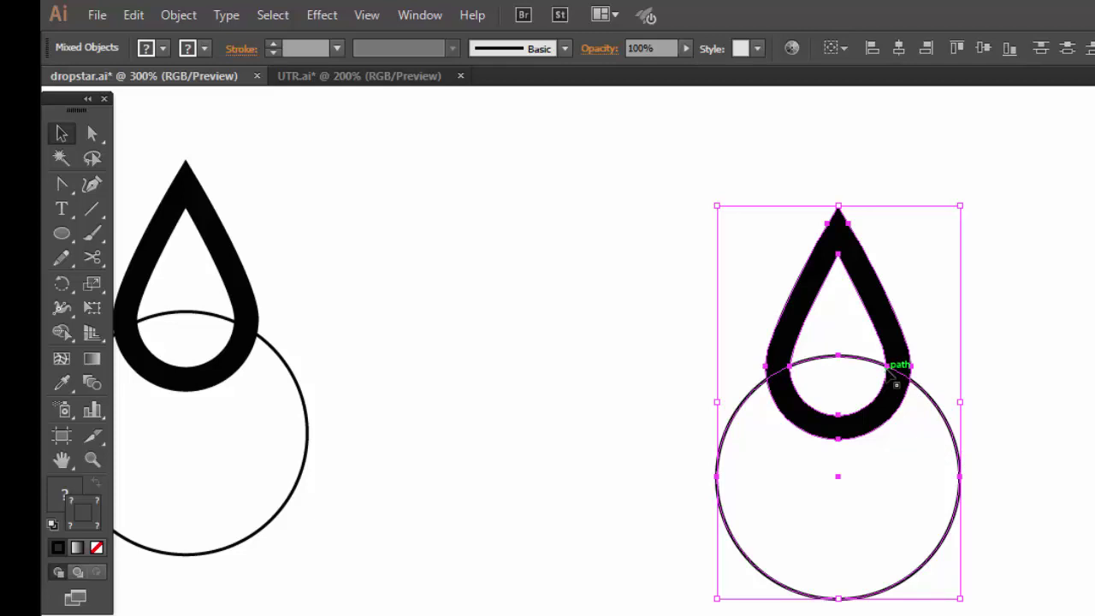
{"action": "left_click", "coordinate": [875, 393]}
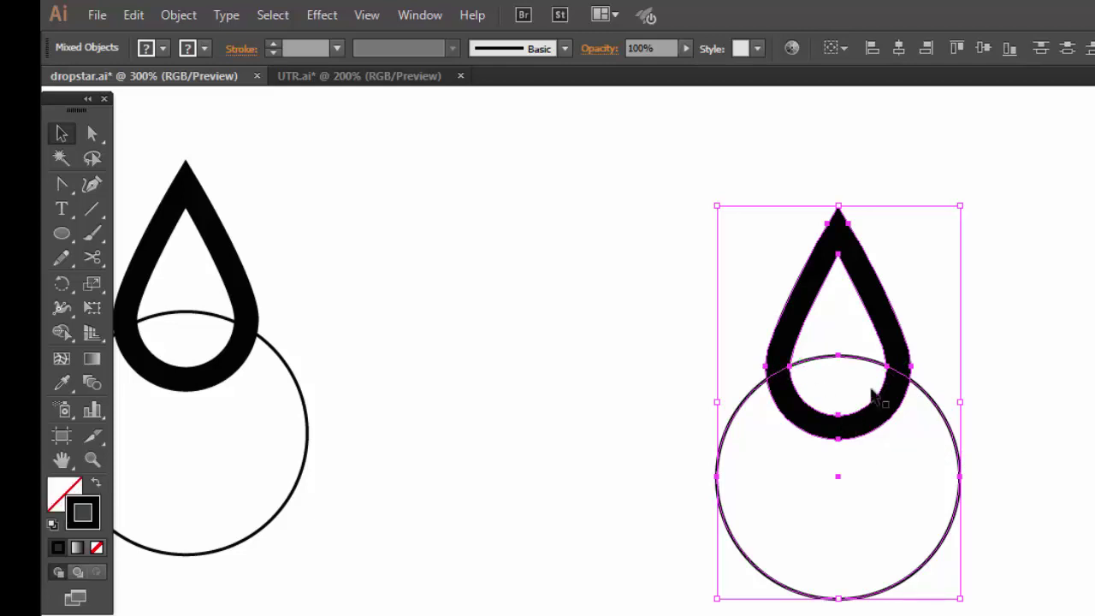
{"action": "left_click", "coordinate": [903, 337]}
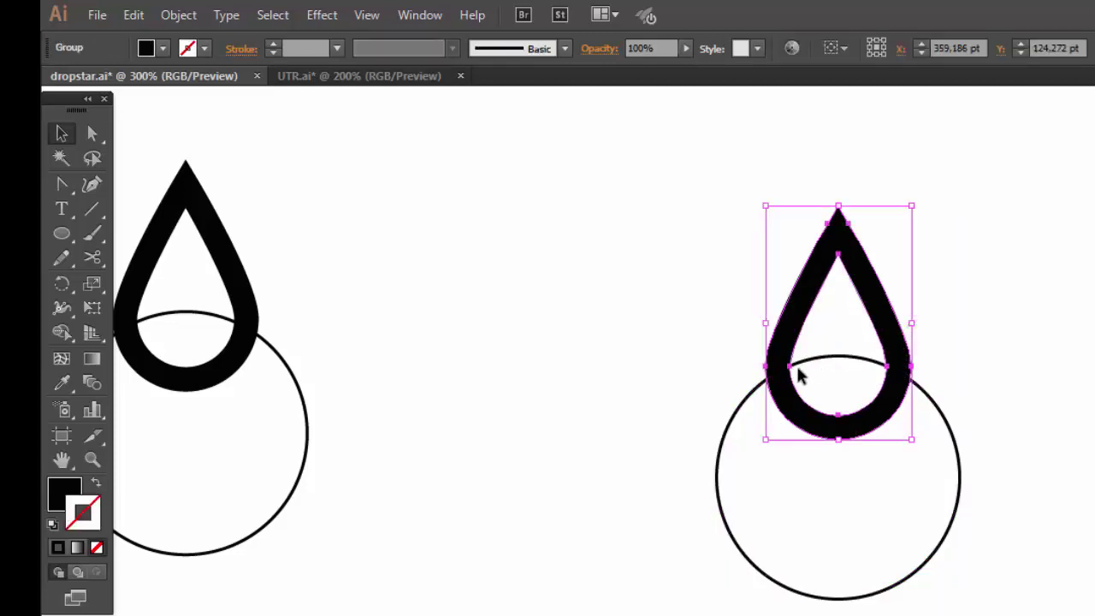
{"action": "left_click", "coordinate": [869, 592]}
{"action": "left_click", "coordinate": [882, 362]}
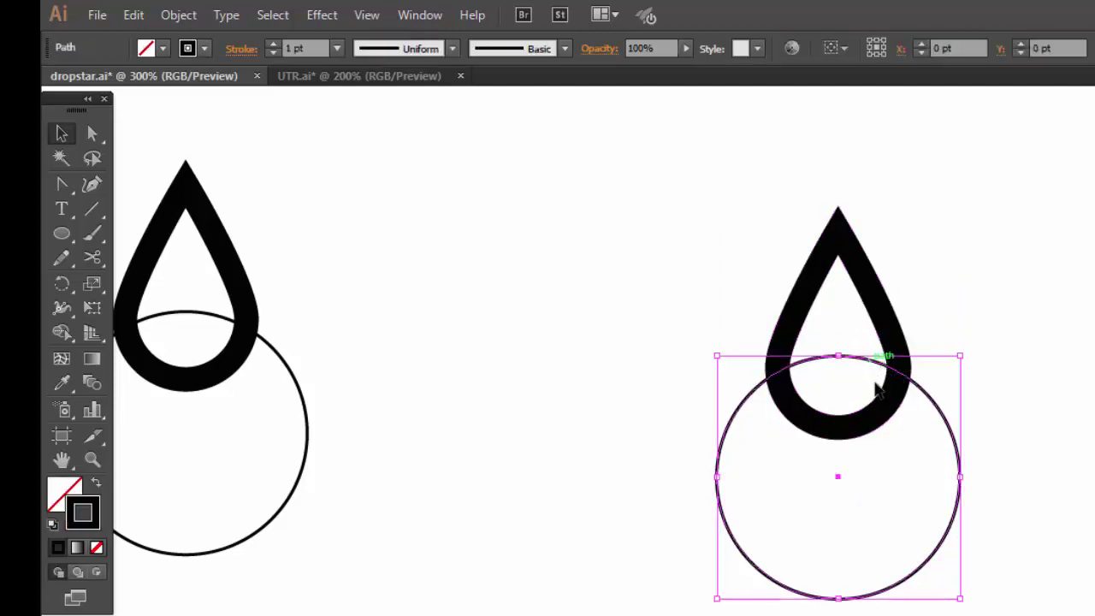
{"action": "left_click_drag", "start_coordinate": [716, 237], "coordinate": [1052, 594]}
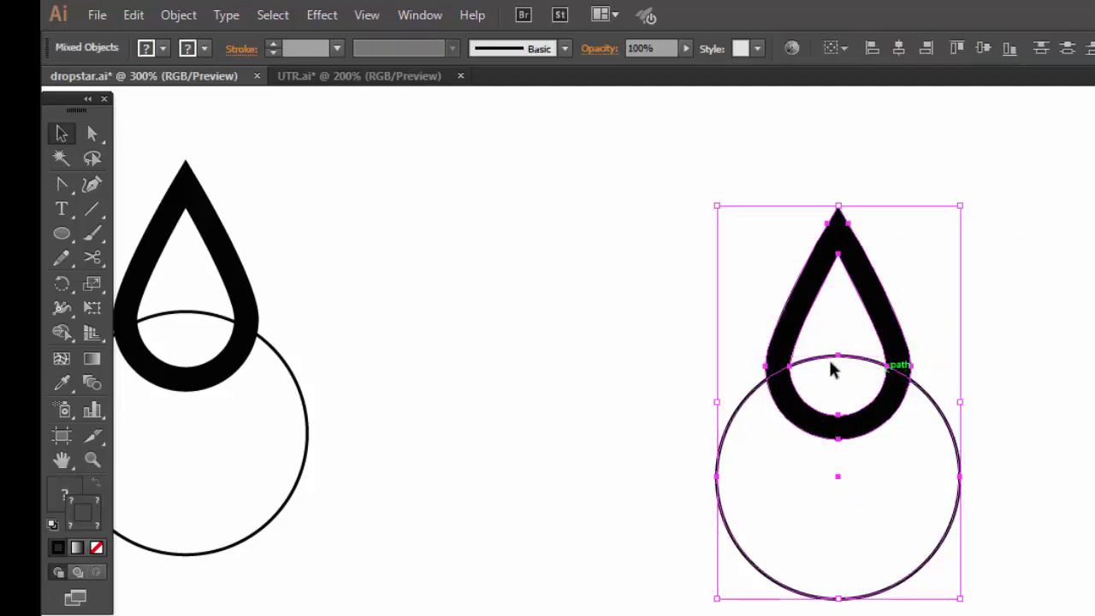
{"action": "left_click", "coordinate": [854, 521]}
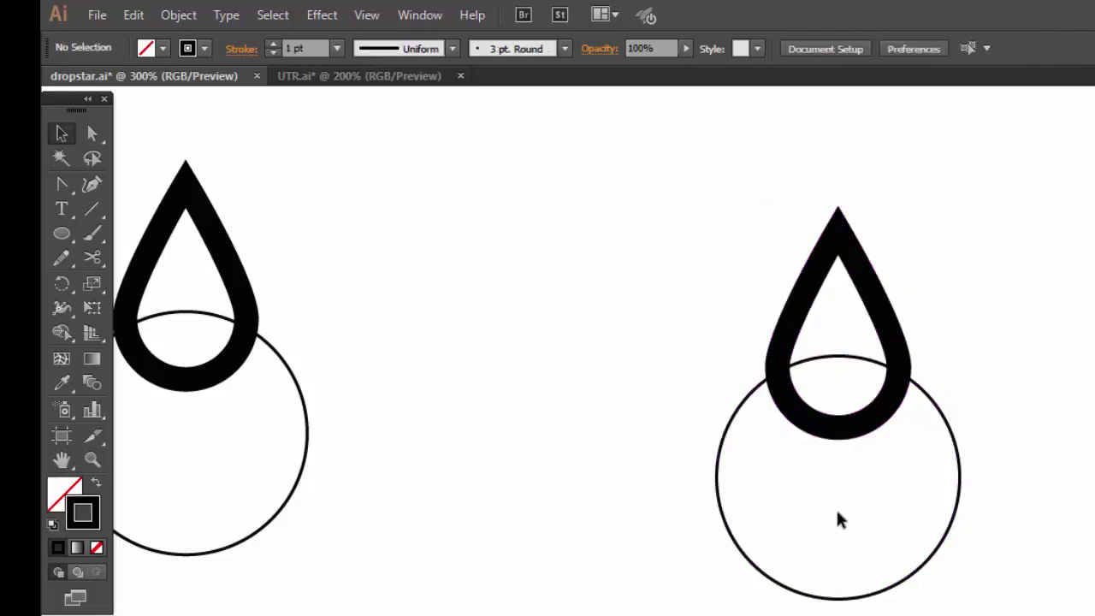
{"action": "left_click_drag", "start_coordinate": [128, 115], "coordinate": [366, 500]}
{"action": "key", "text": "Delete"}
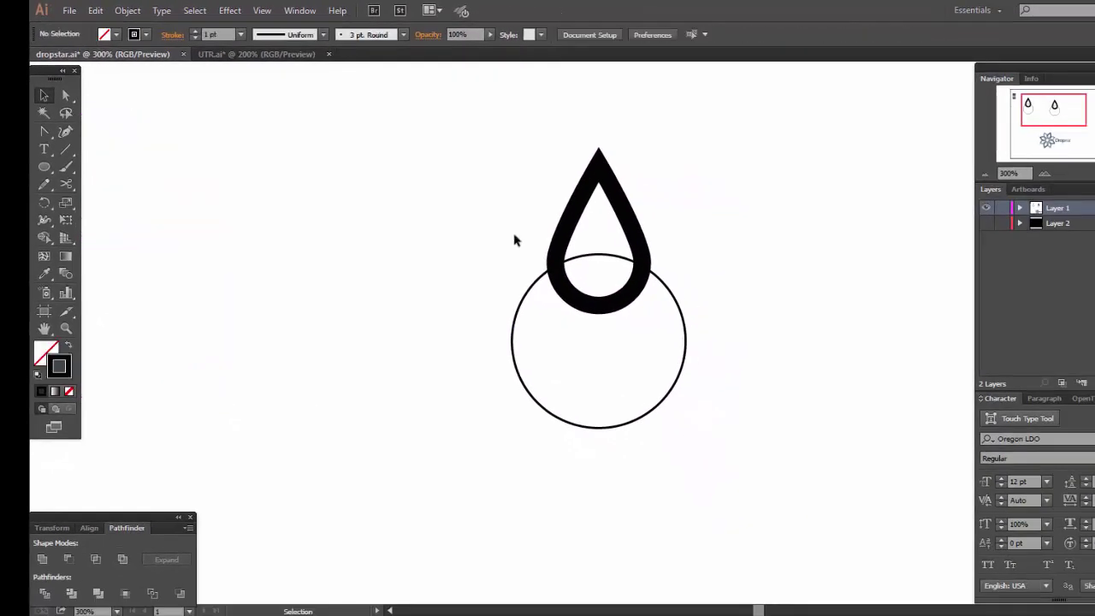
- Rotate-copy the teardrop 45° about the circle's centre, repeating with Ctrl+D to build the star
{"action": "left_click", "coordinate": [609, 178]}
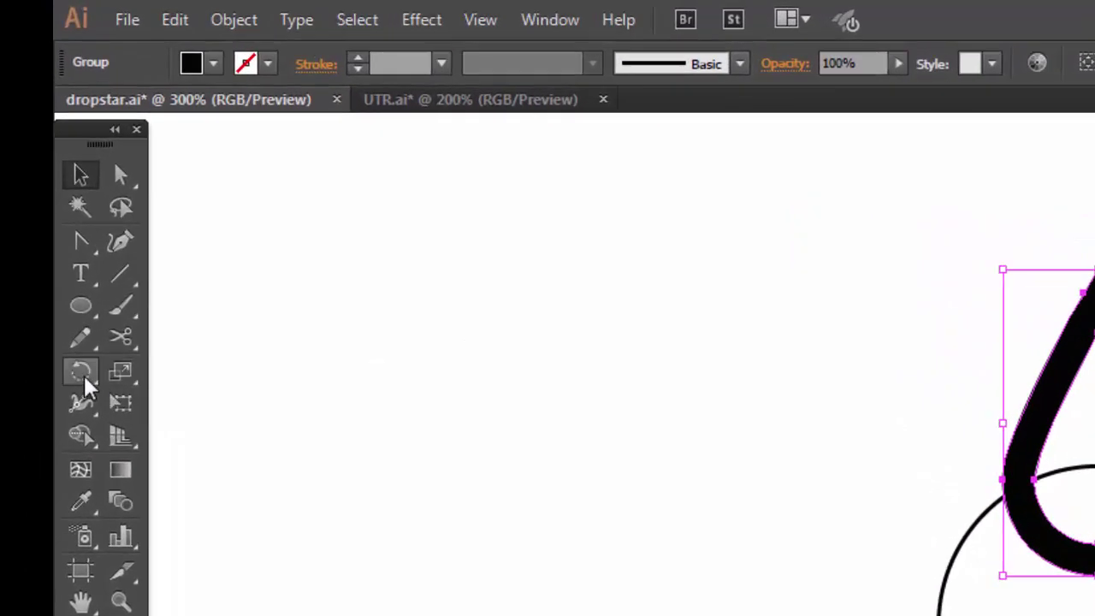
{"action": "left_click", "coordinate": [81, 372]}
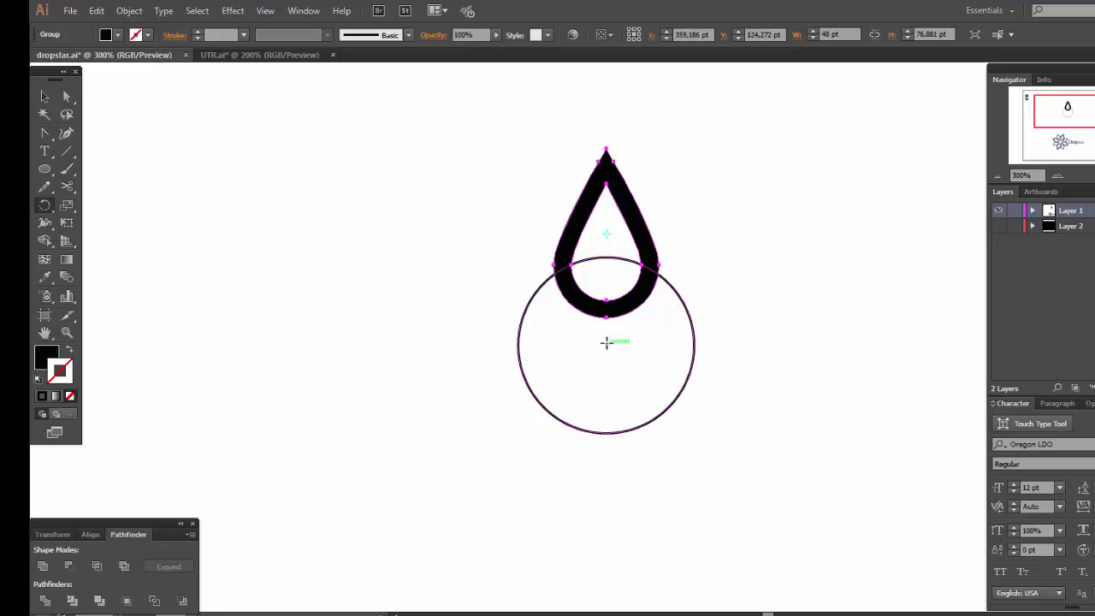
{"action": "left_click", "coordinate": [605, 342], "text": "alt"}
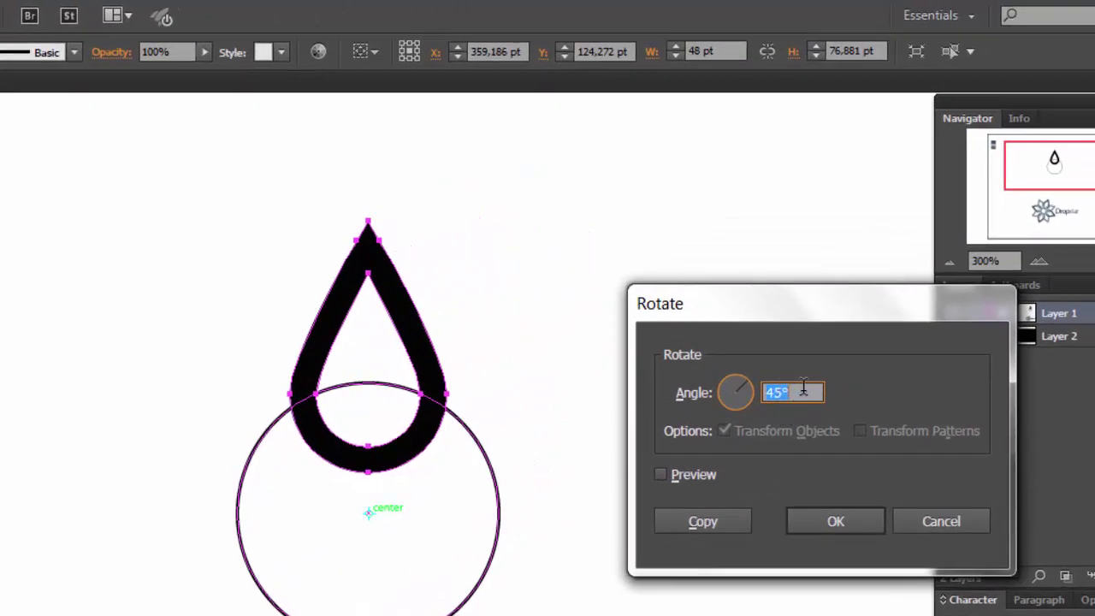
{"action": "left_click", "coordinate": [707, 525]}
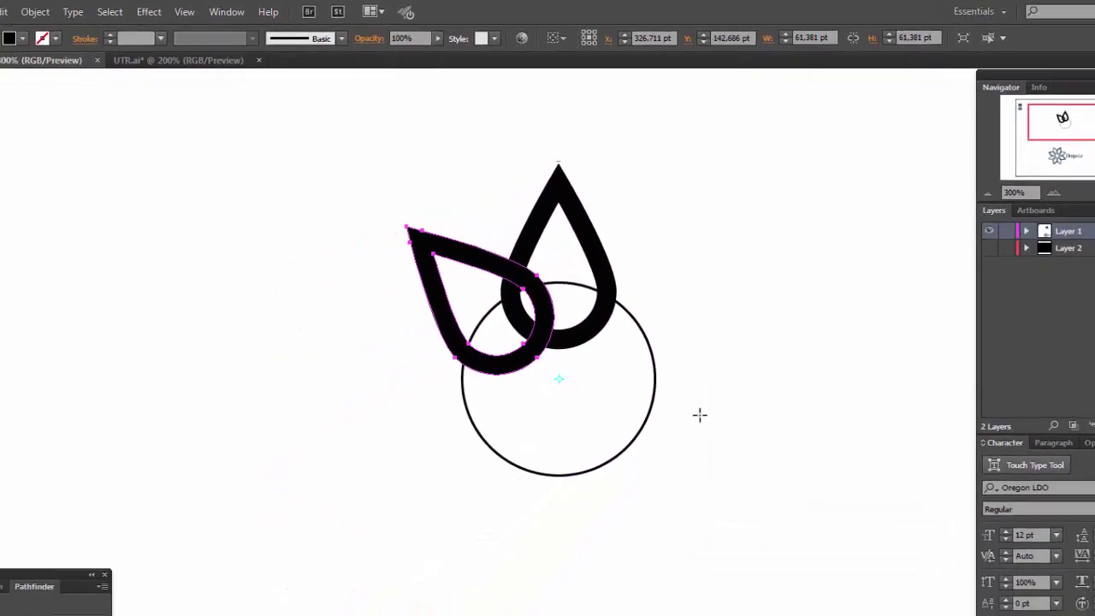
{"action": "key", "text": "ctrl+d"}
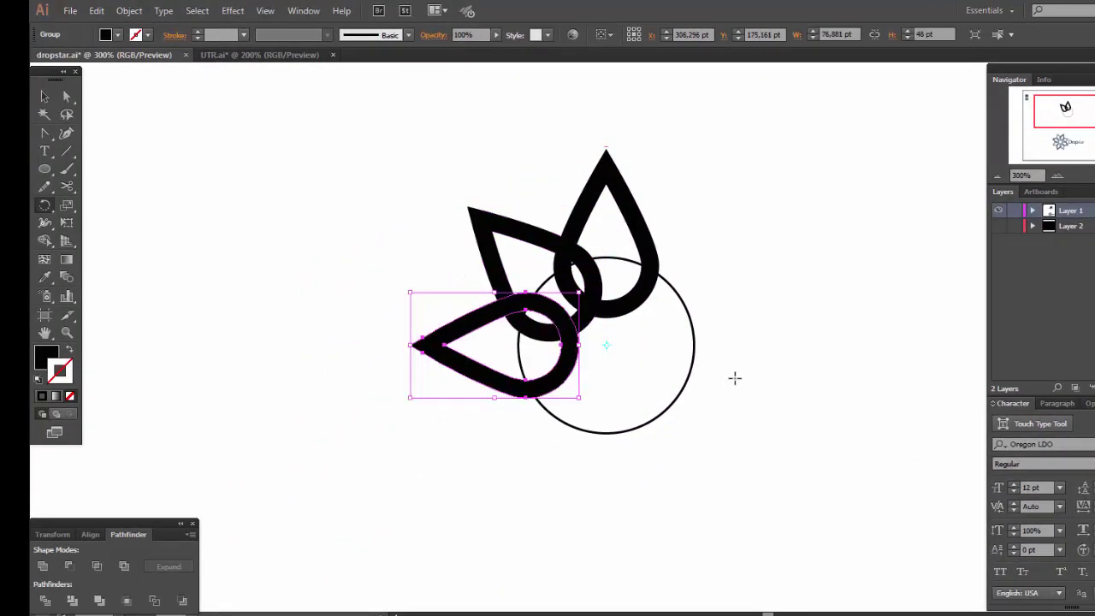
{"action": "key", "text": "ctrl+d"}
{"action": "key", "text": "ctrl+d"}
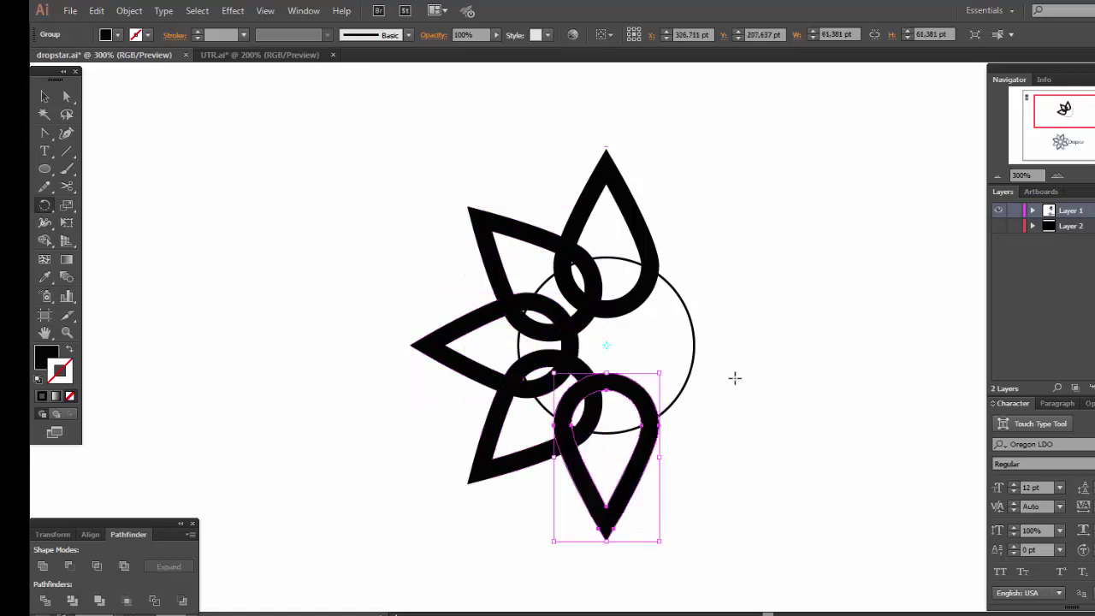
{"action": "key", "text": "ctrl+d"}
{"action": "key", "text": "ctrl+d"}
{"action": "key", "text": "ctrl+d"}
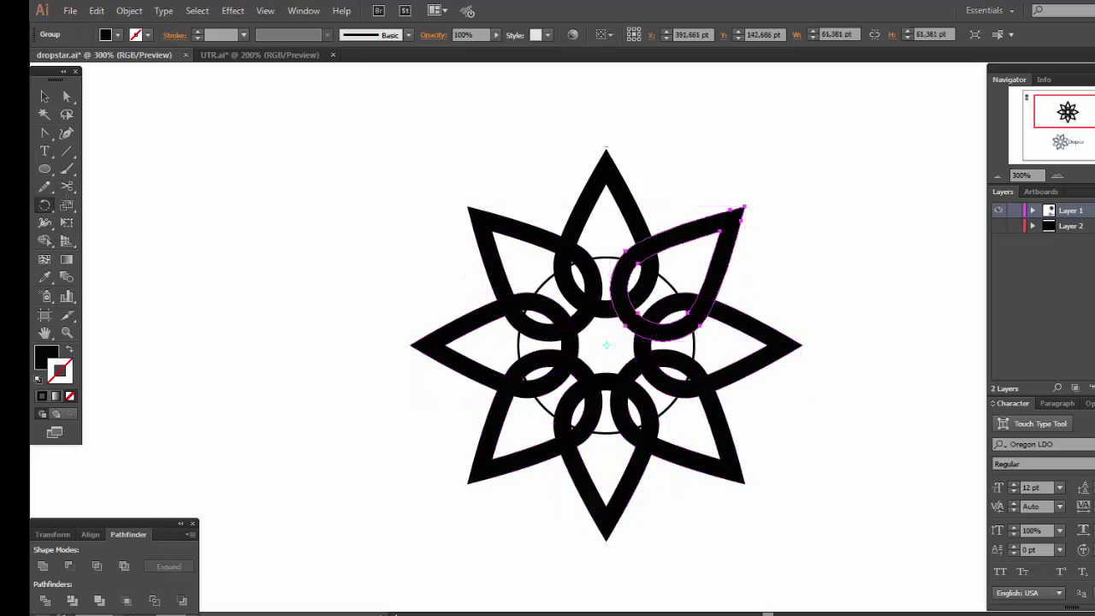
{"action": "left_click", "coordinate": [47, 97]}
- Delete the thin guide circle and select the whole eight-drop star
{"action": "left_click", "coordinate": [261, 222]}
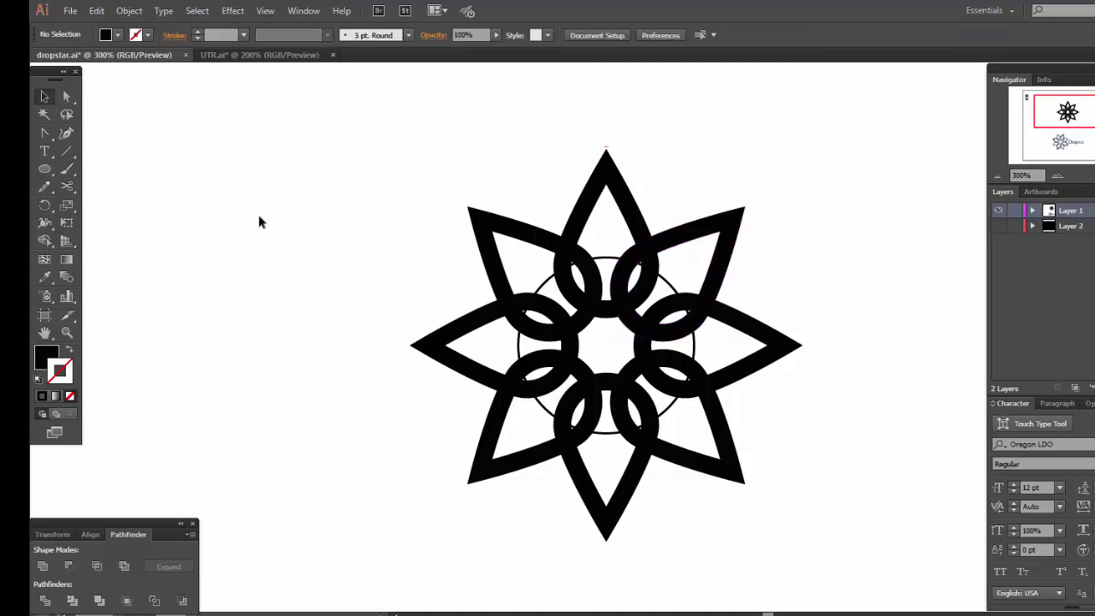
{"action": "left_click", "coordinate": [694, 346]}
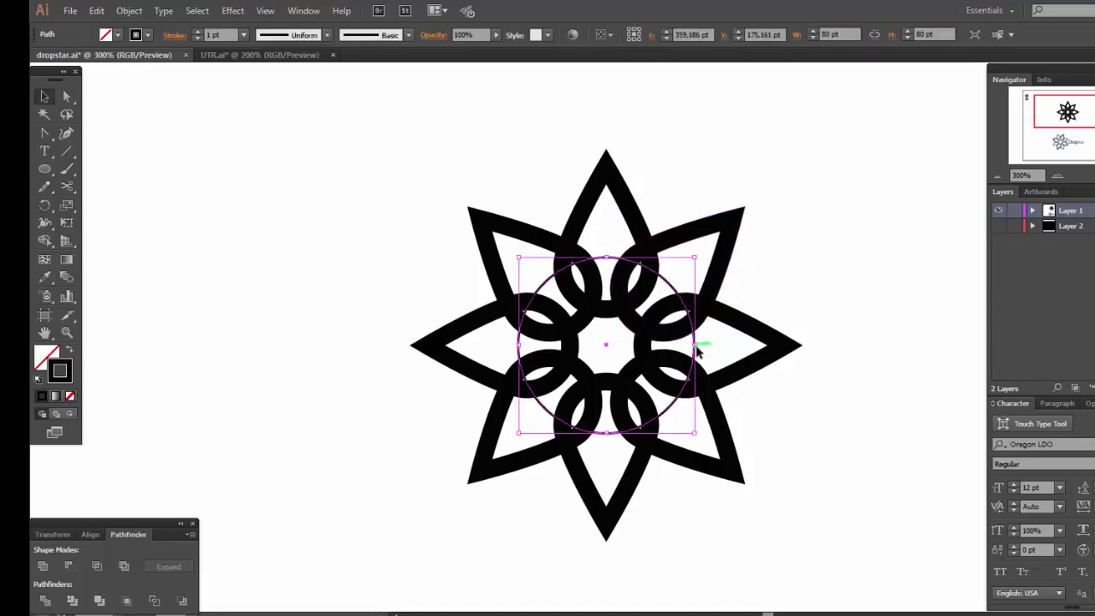
{"action": "key", "text": "Delete"}
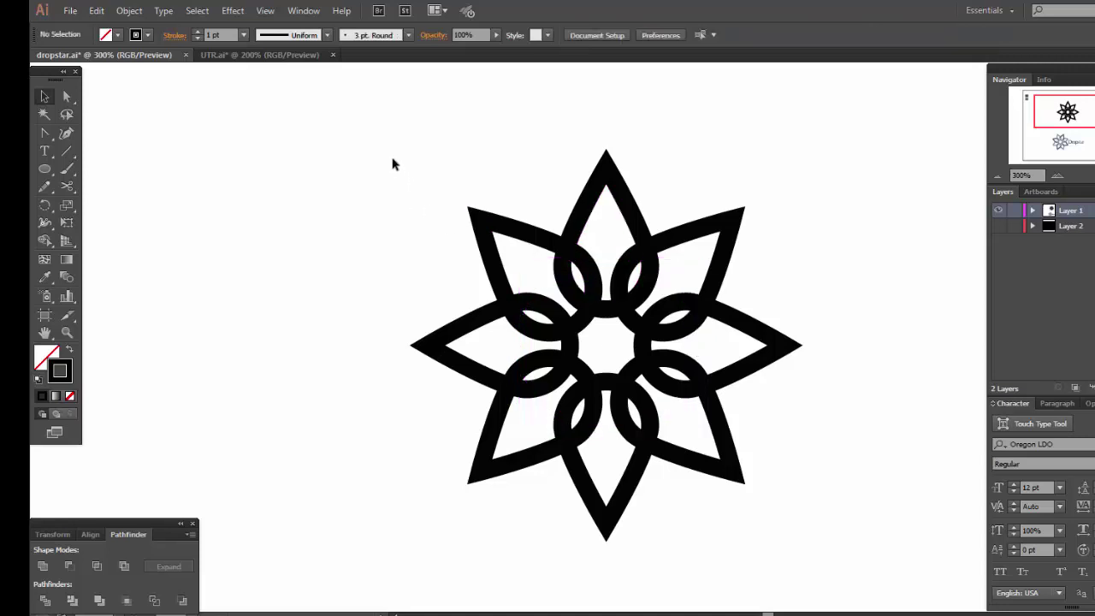
{"action": "left_click_drag", "start_coordinate": [391, 160], "coordinate": [832, 551]}
{"action": "key", "text": "ctrl+shift+a"}
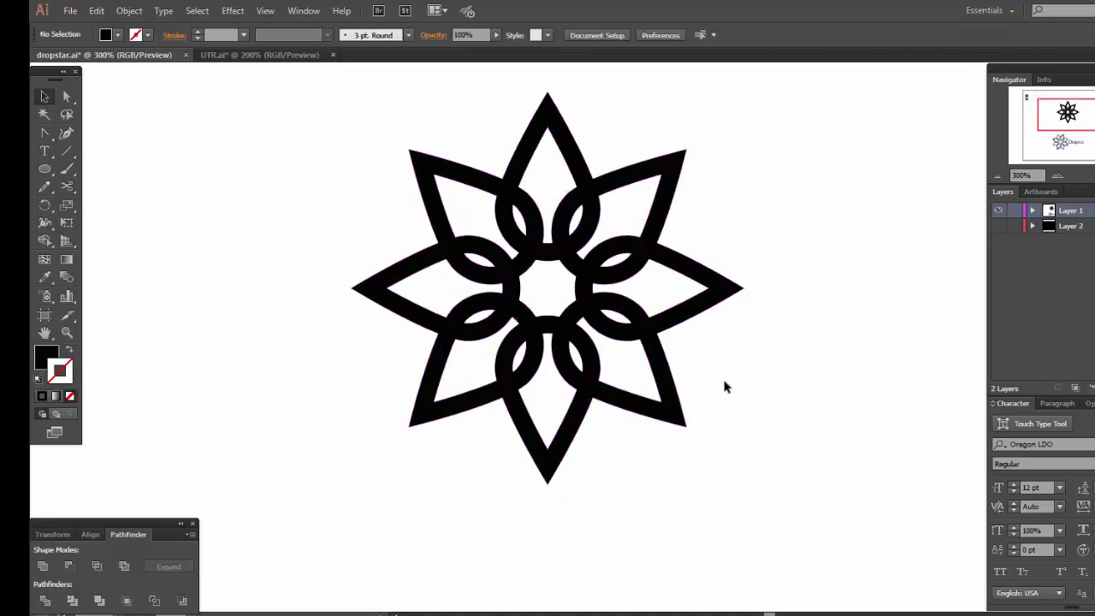
{"action": "left_click_drag", "start_coordinate": [724, 384], "coordinate": [751, 406]}
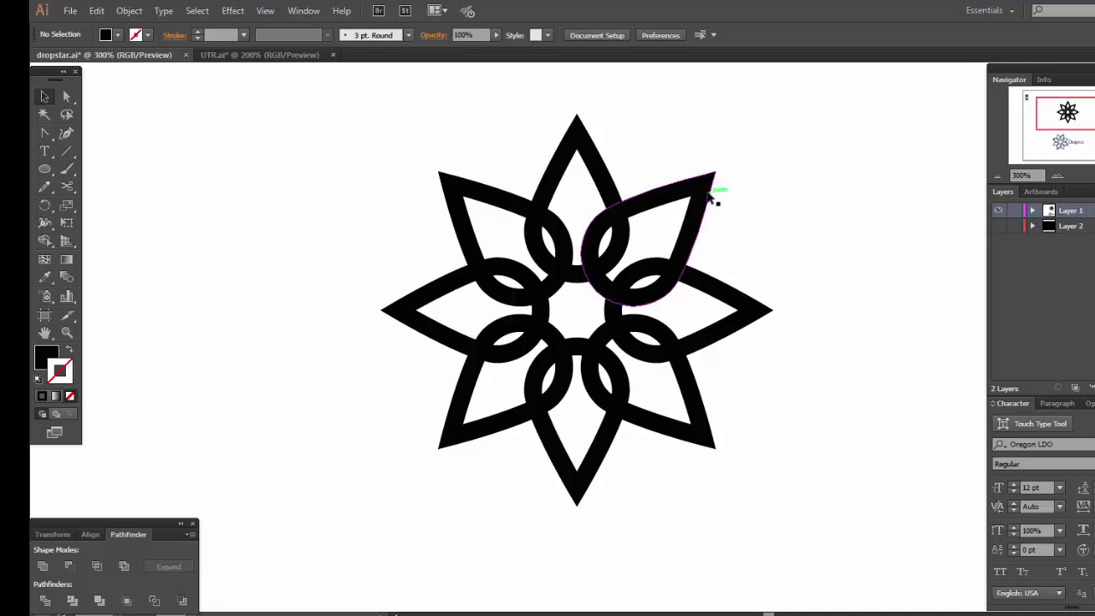
{"action": "left_click_drag", "start_coordinate": [368, 127], "coordinate": [789, 508]}
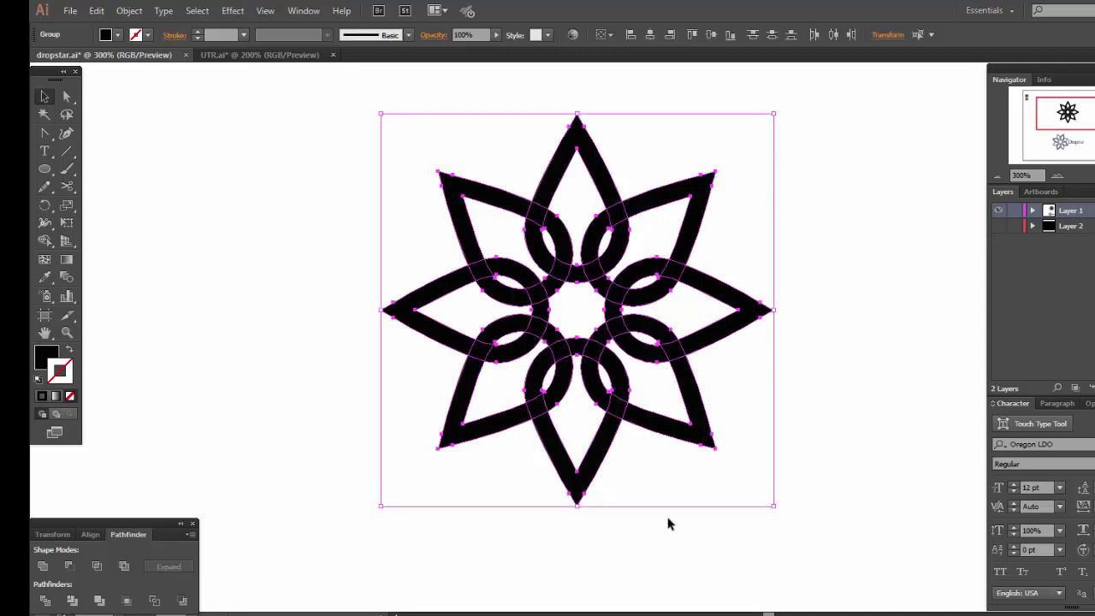
- Set the star's stroke colour to white
{"action": "double_click", "coordinate": [64, 382]}
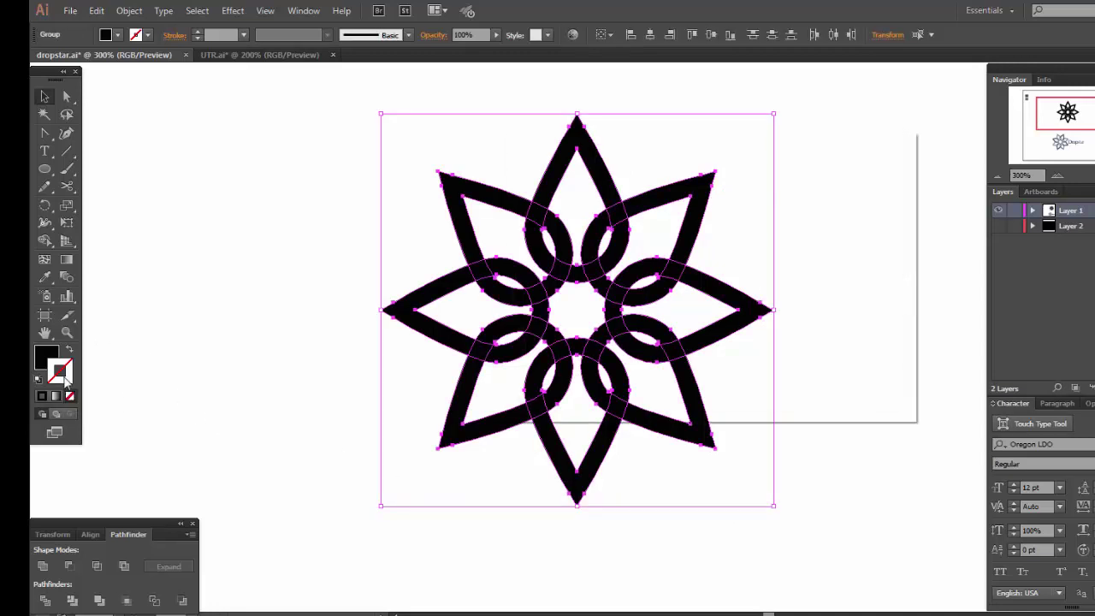
{"action": "left_click", "coordinate": [517, 187]}
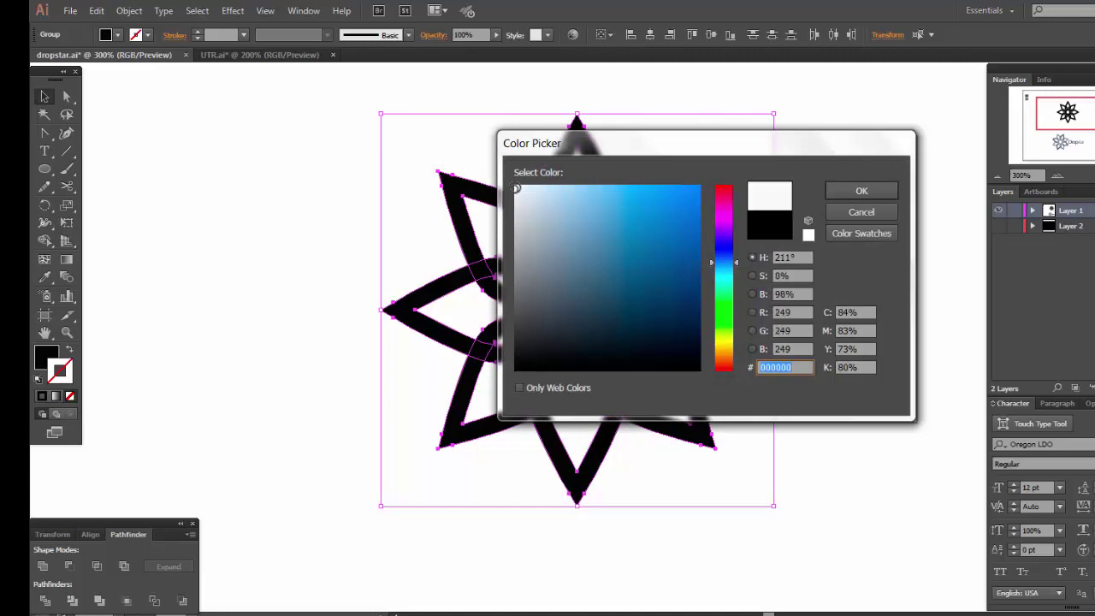
{"action": "left_click", "coordinate": [860, 193]}
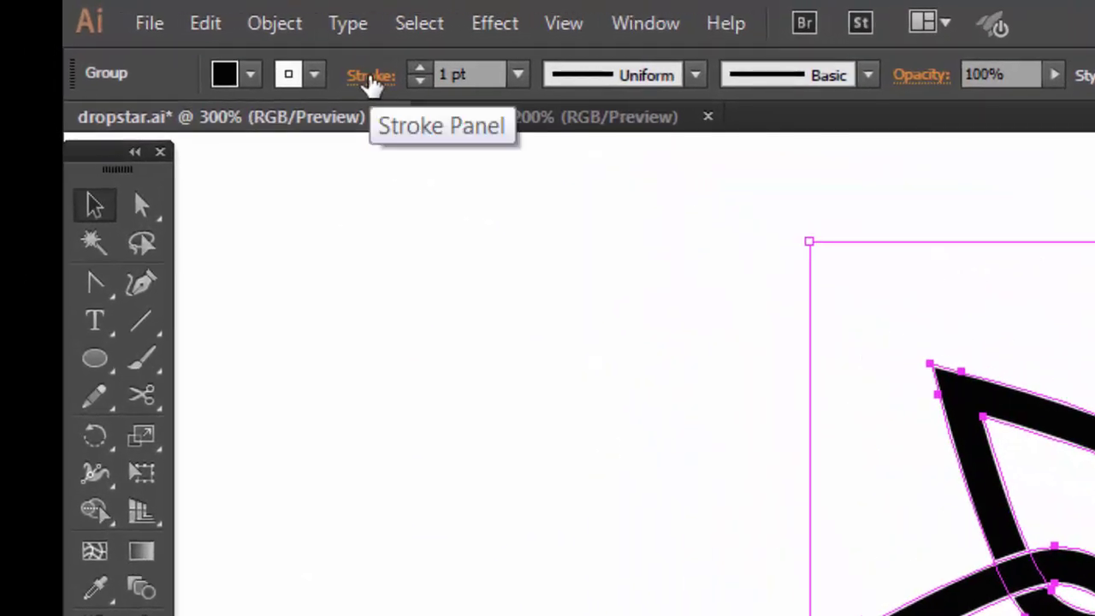
- Align the stroke to the outside and set its weight to 2 pt
{"action": "left_click", "coordinate": [371, 77]}
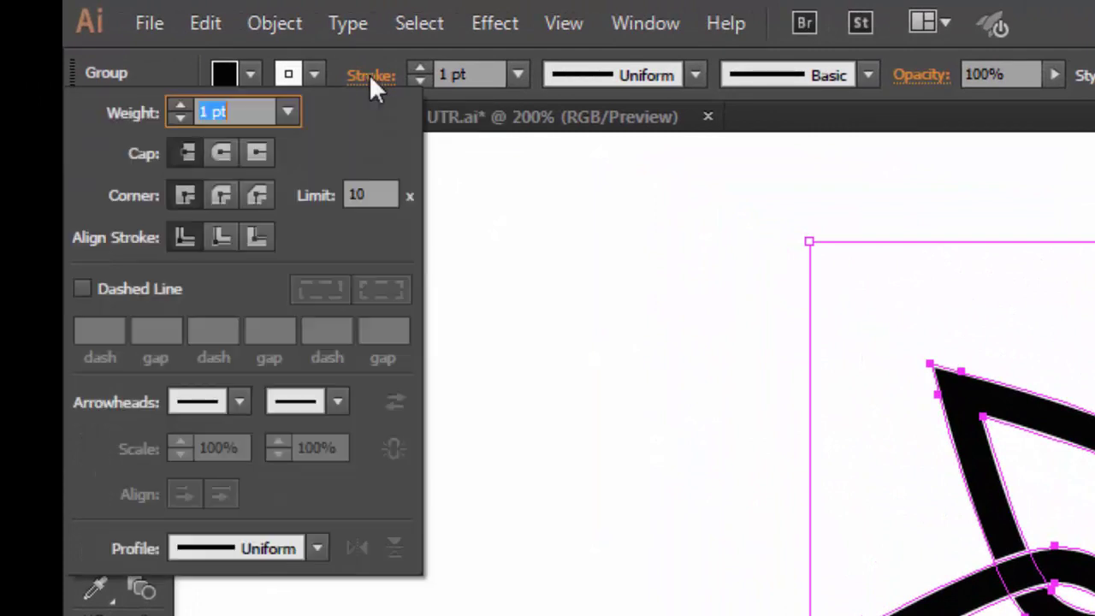
{"action": "left_click", "coordinate": [260, 236]}
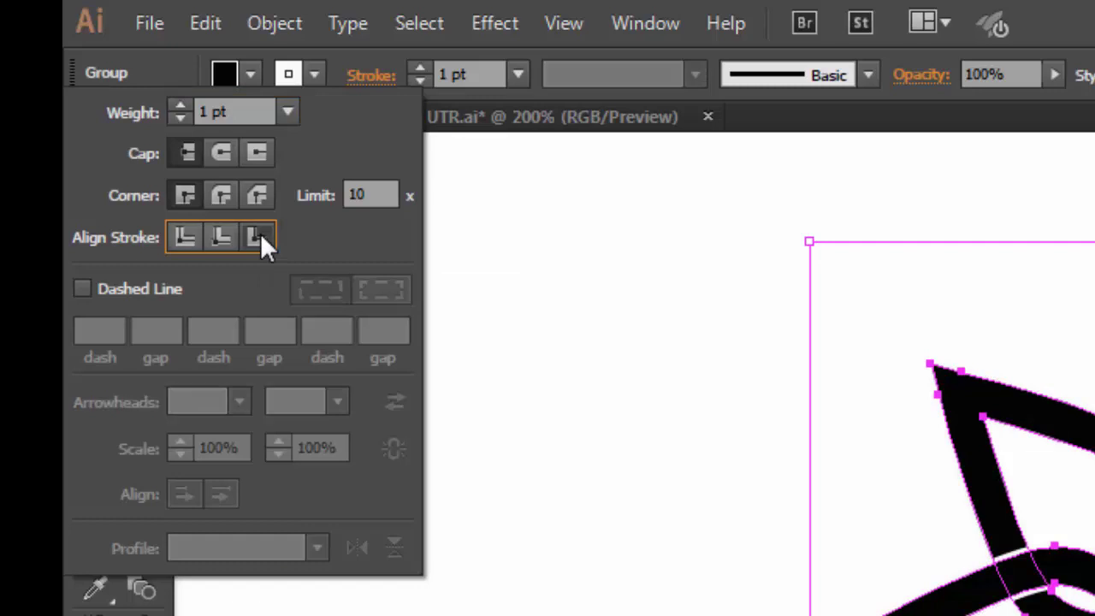
{"action": "left_click", "coordinate": [247, 109]}
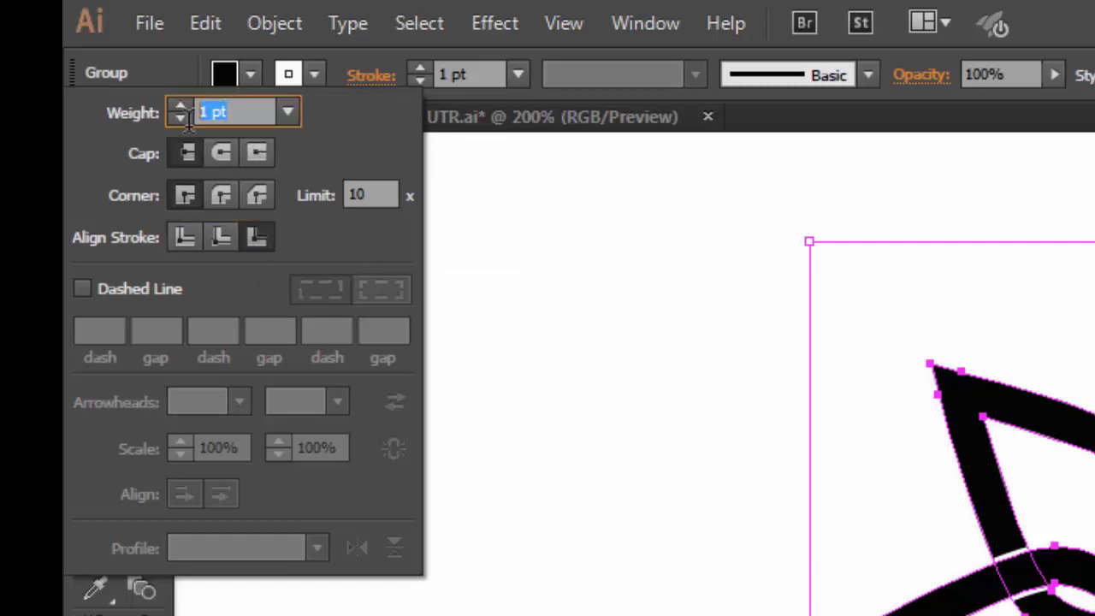
{"action": "type", "text": "2"}
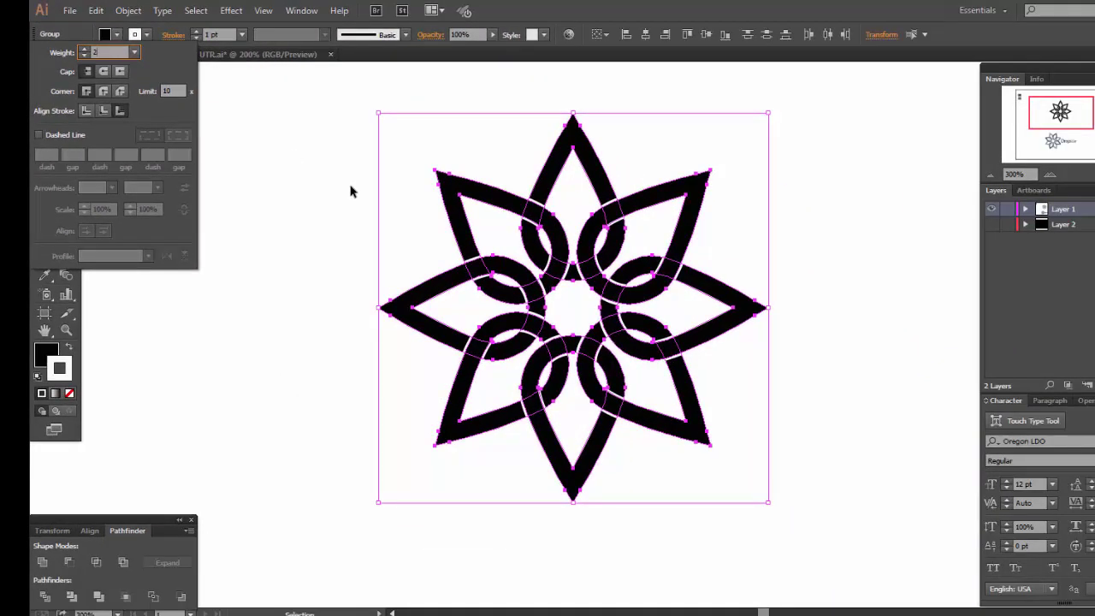
{"action": "key", "text": "Return"}
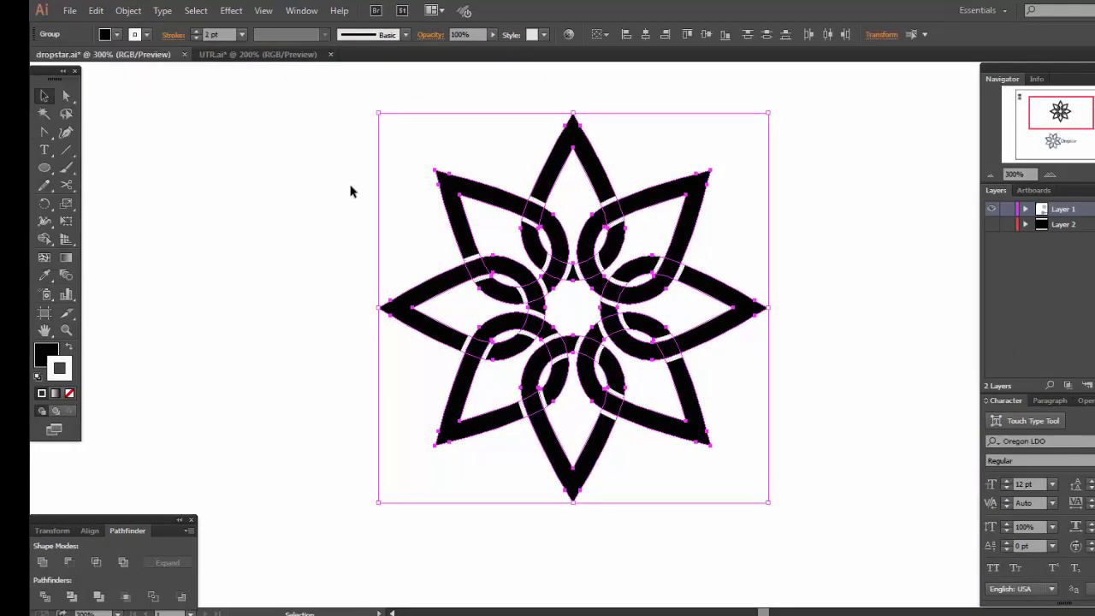
- Expand the star's appearance so the white and blue strokes become filled shapes, then deselect
{"action": "left_click", "coordinate": [350, 191]}
{"action": "scroll", "coordinate": [379, 428], "scroll_direction": "down", "scroll_amount": 1}
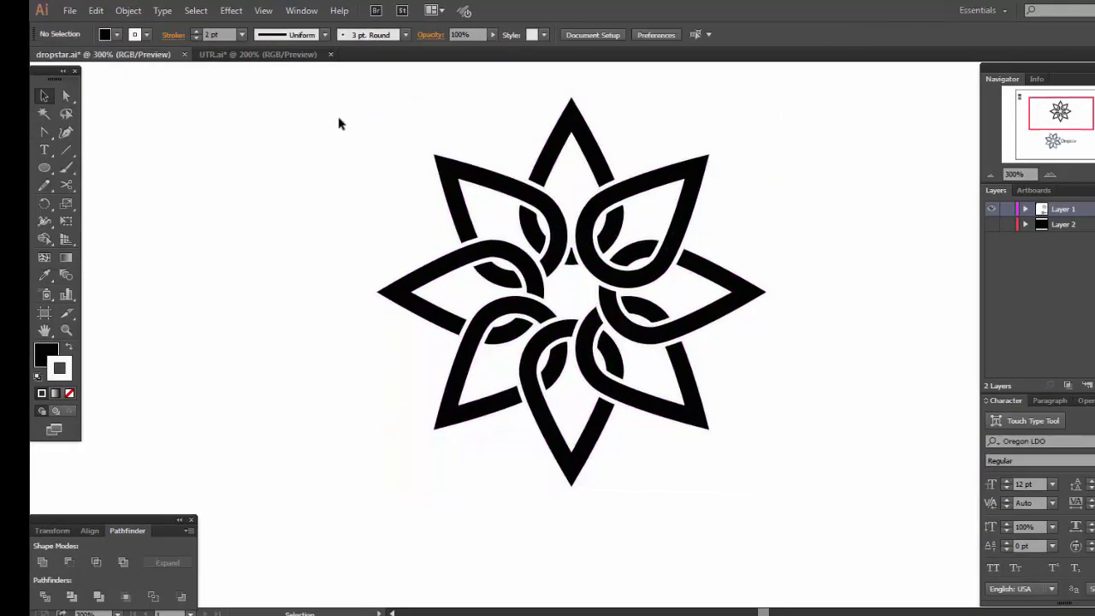
{"action": "left_click_drag", "start_coordinate": [341, 115], "coordinate": [837, 520]}
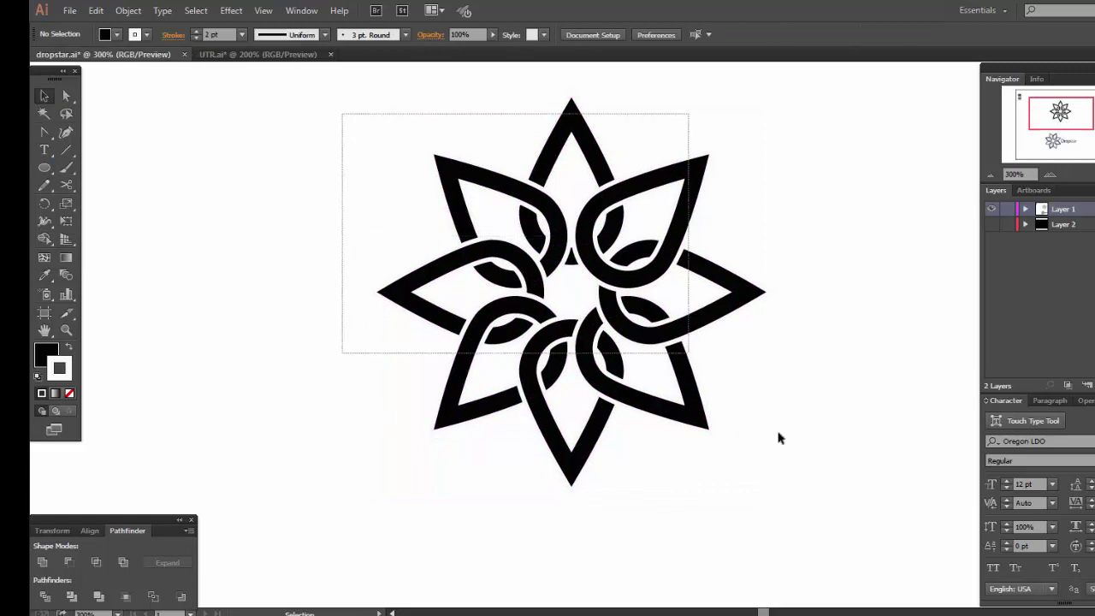
{"action": "left_click", "coordinate": [128, 10]}
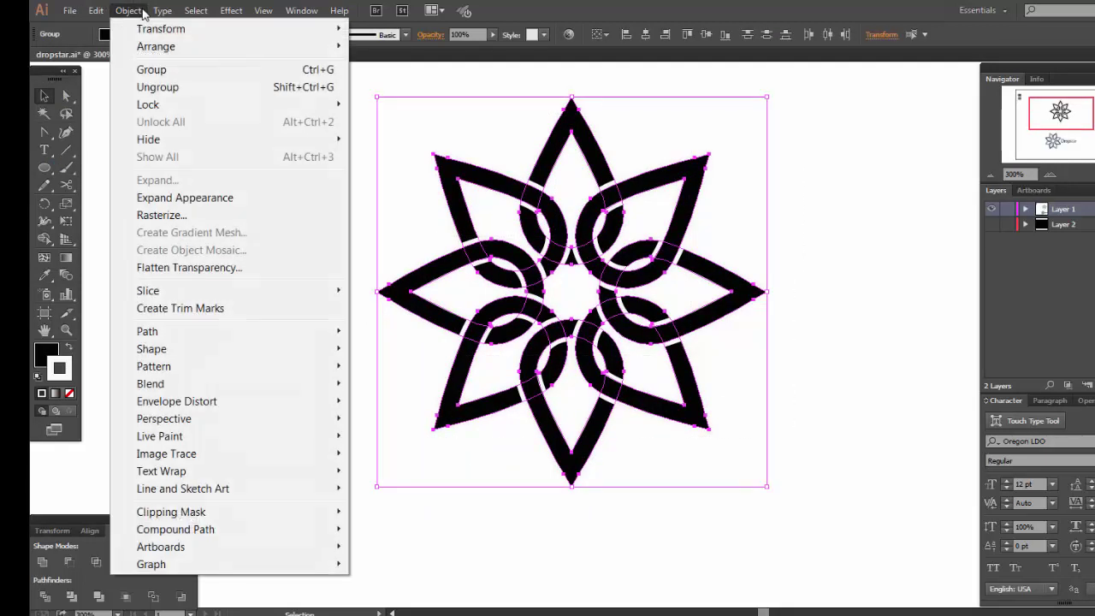
{"action": "left_click", "coordinate": [180, 202]}
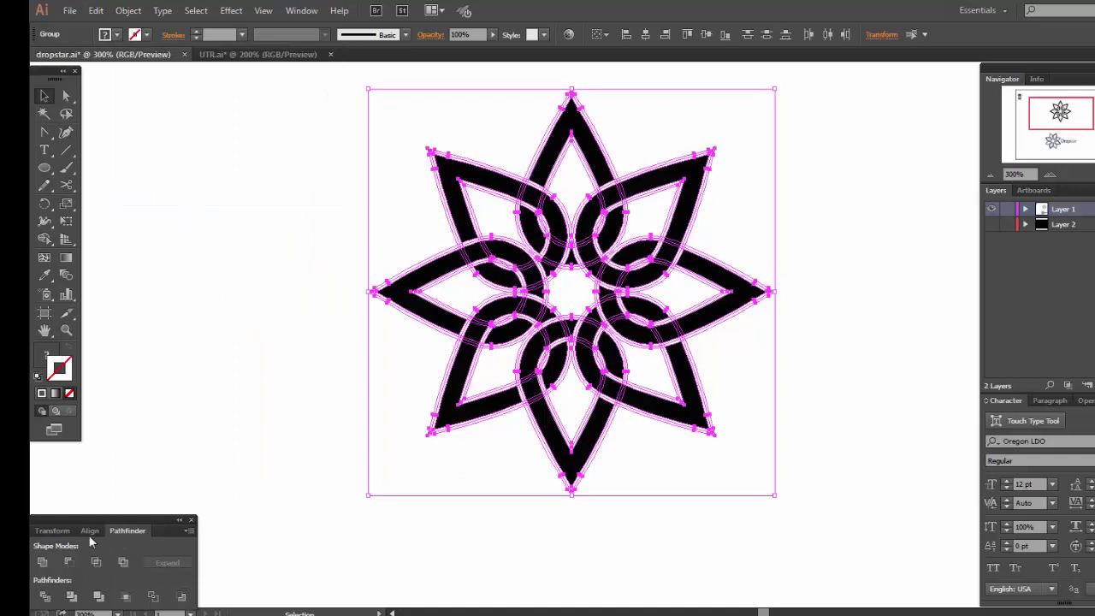
{"action": "left_click_drag", "start_coordinate": [139, 523], "coordinate": [144, 517]}
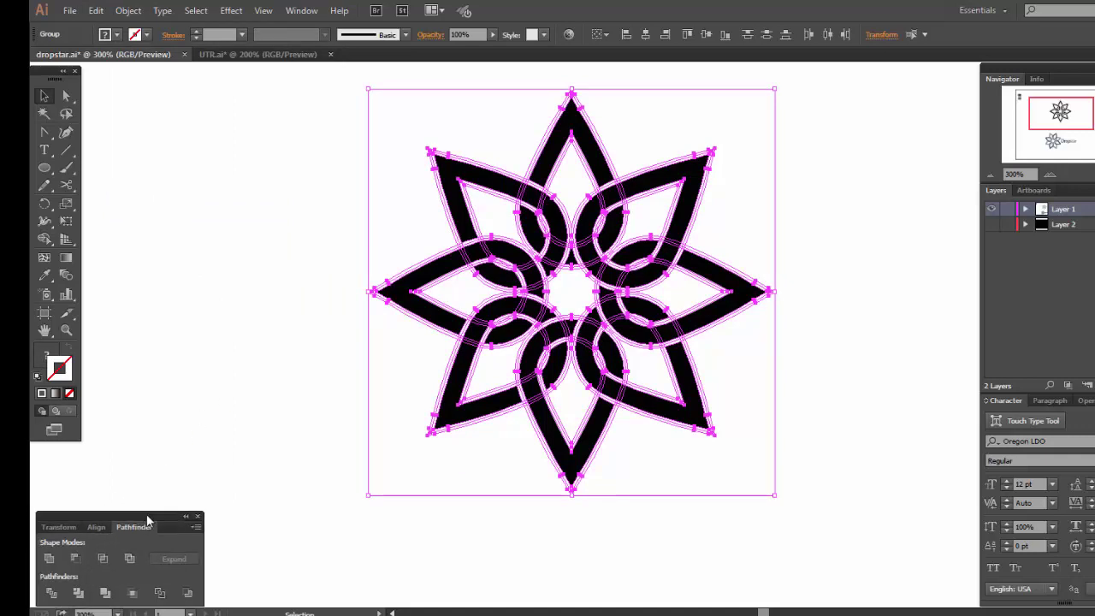
{"action": "left_click", "coordinate": [264, 11]}
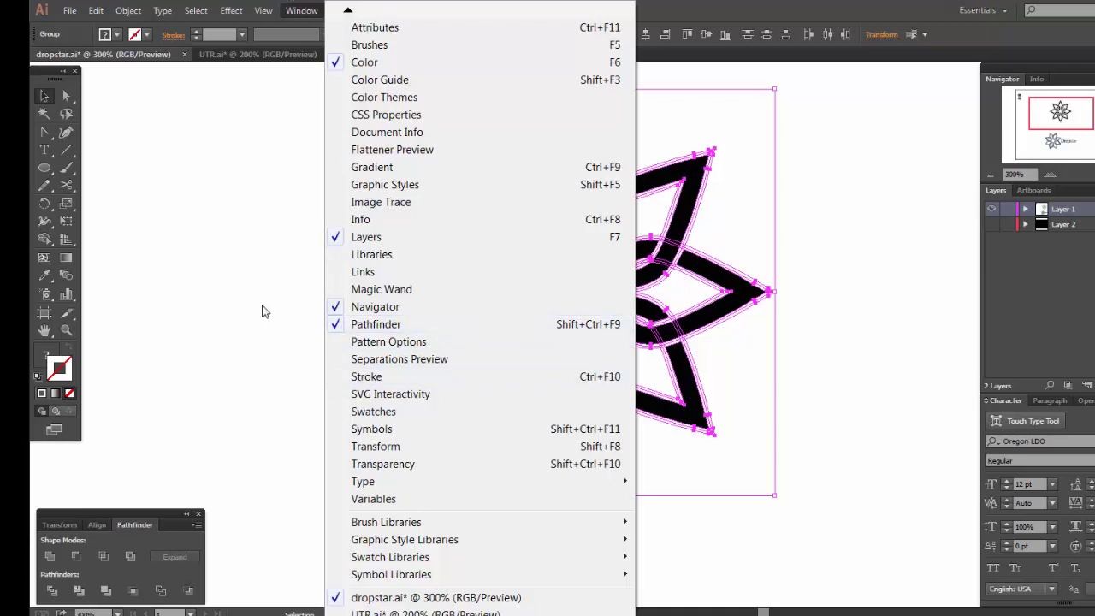
{"action": "left_click", "coordinate": [246, 385]}
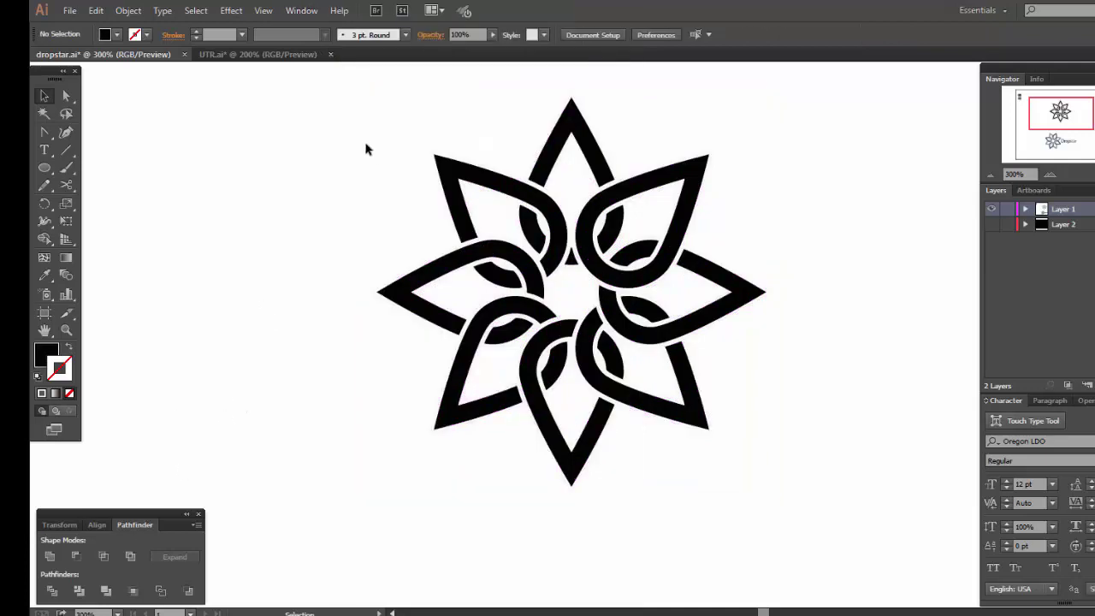
- Apply Pathfinder Divide to the whole star and ungroup the resulting pieces
{"action": "left_click_drag", "start_coordinate": [341, 120], "coordinate": [768, 542]}
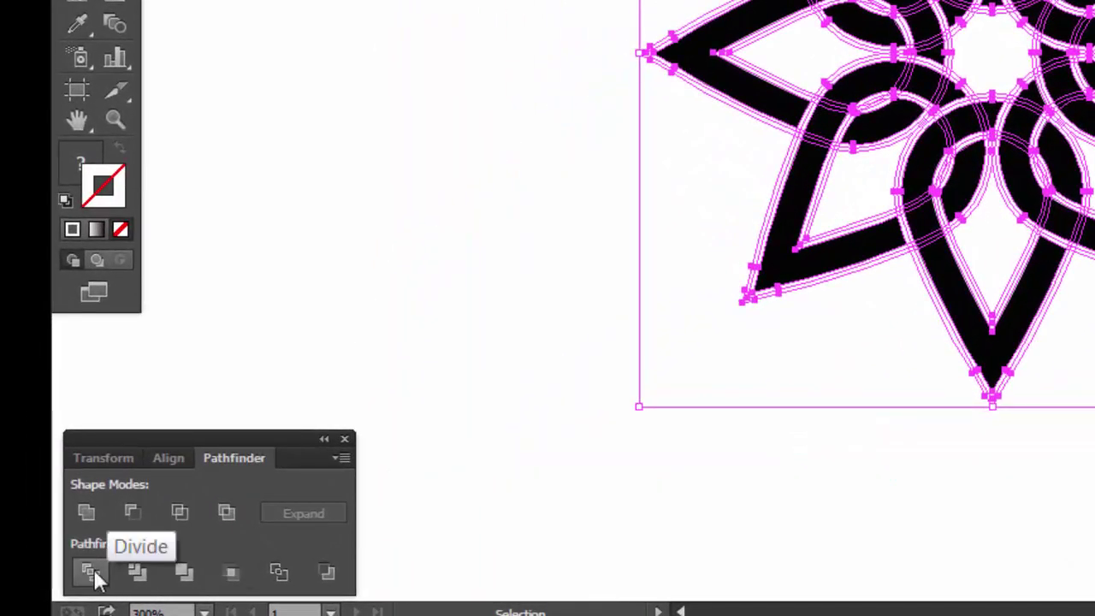
{"action": "left_click", "coordinate": [93, 568]}
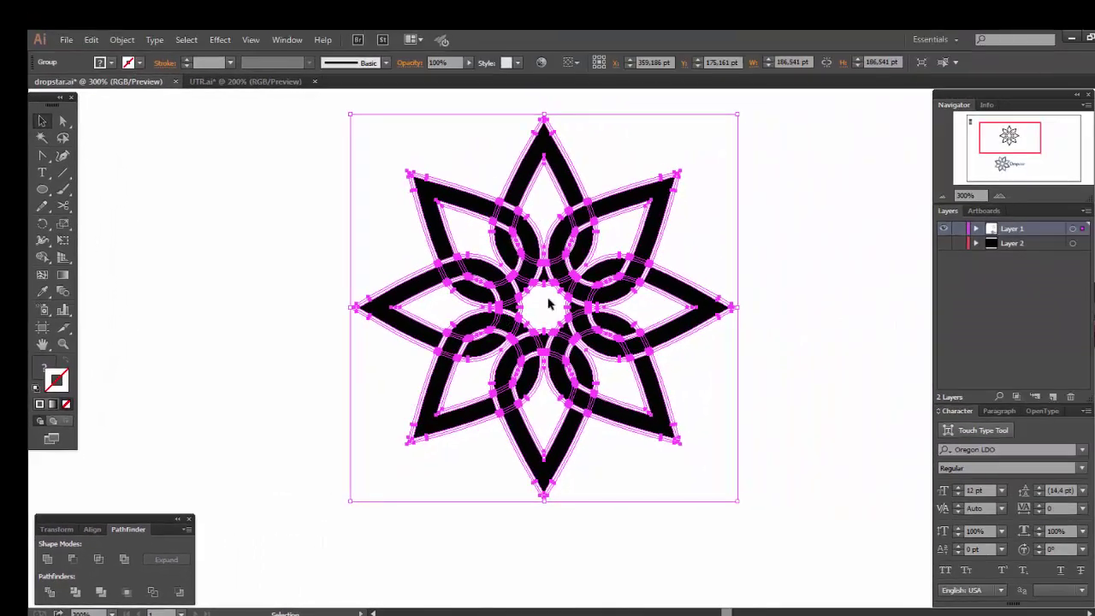
{"action": "right_click", "coordinate": [549, 303]}
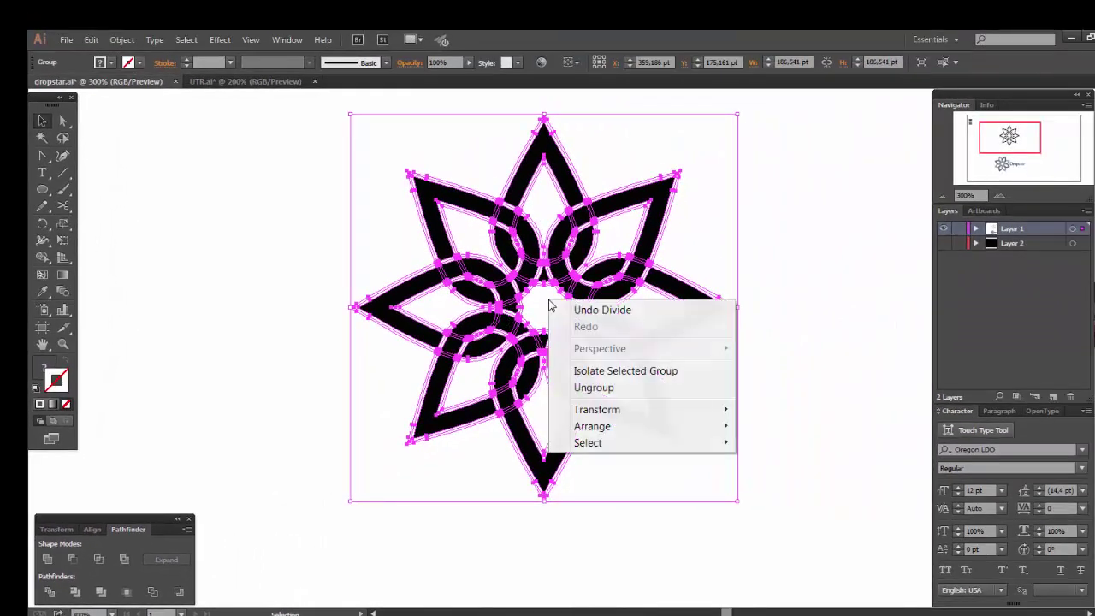
{"action": "left_click", "coordinate": [621, 390]}
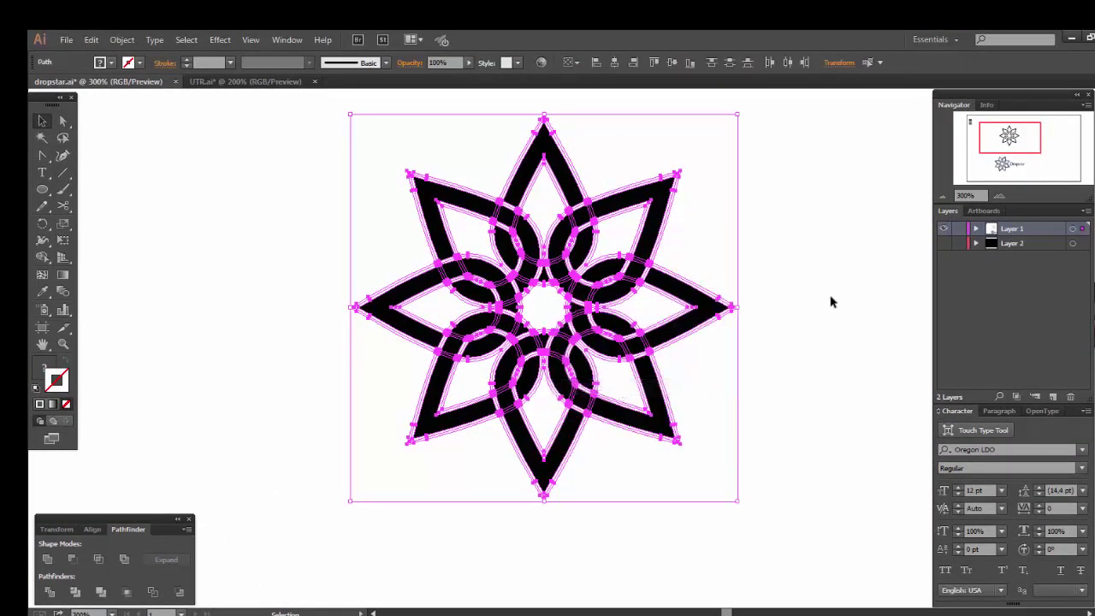
{"action": "left_click", "coordinate": [830, 322]}
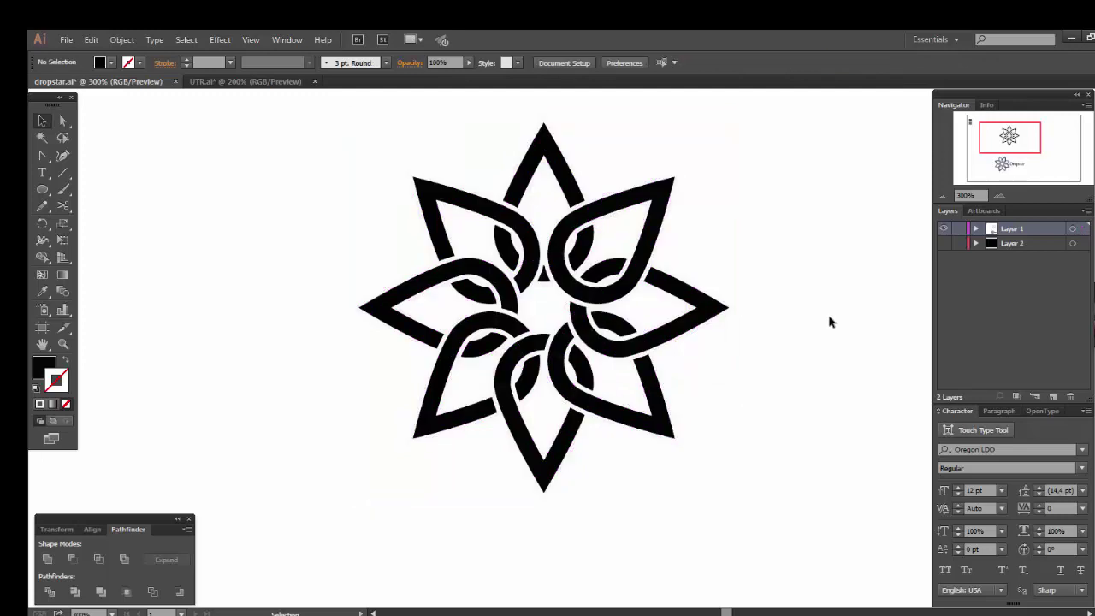
- At 1200% zoom, fill five overlap slivers black by sampling the ring with the Eyedropper
{"action": "left_click", "coordinate": [999, 196]}
{"action": "left_click", "coordinate": [1000, 196]}
{"action": "left_click", "coordinate": [1000, 196]}
{"action": "left_click_drag", "start_coordinate": [513, 441], "coordinate": [508, 555]}
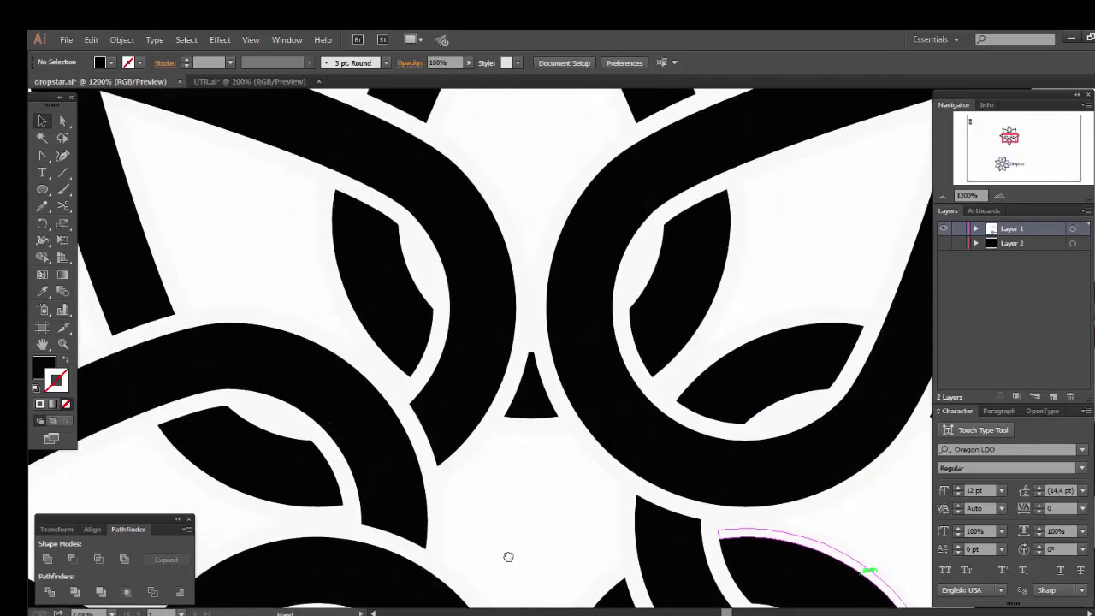
{"action": "left_click_drag", "start_coordinate": [530, 477], "coordinate": [530, 521]}
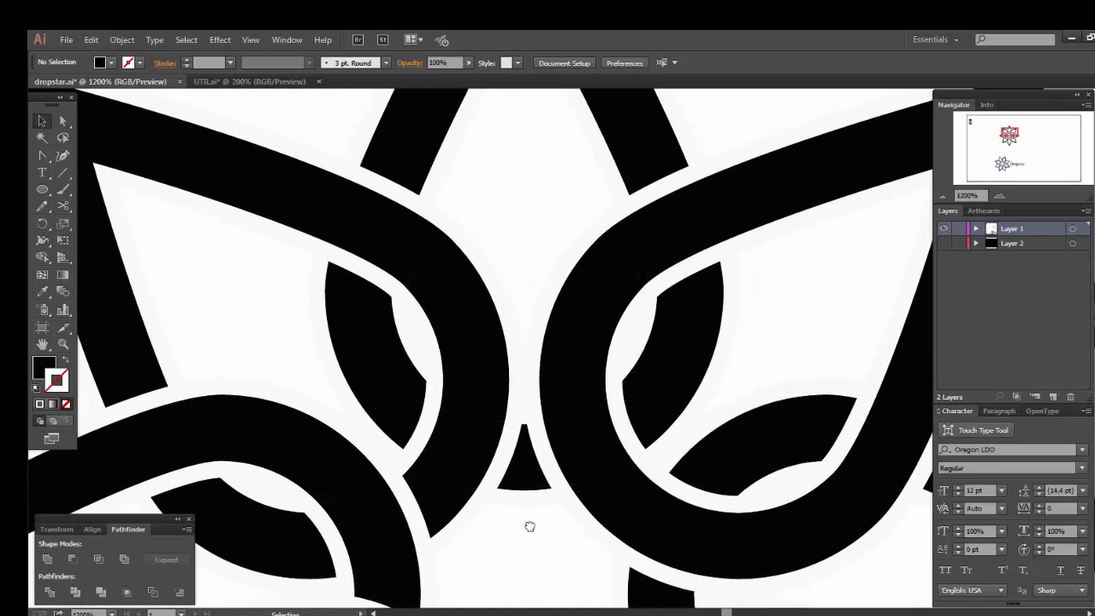
{"action": "left_click", "coordinate": [434, 433]}
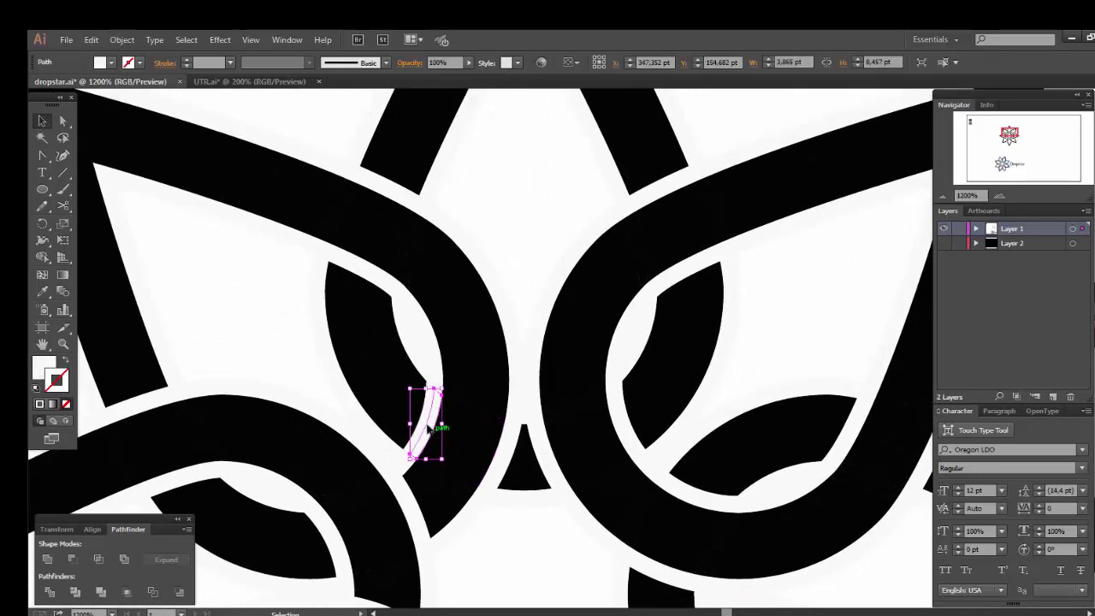
{"action": "left_click", "coordinate": [501, 459], "text": "shift"}
{"action": "left_click", "coordinate": [543, 460], "text": "shift"}
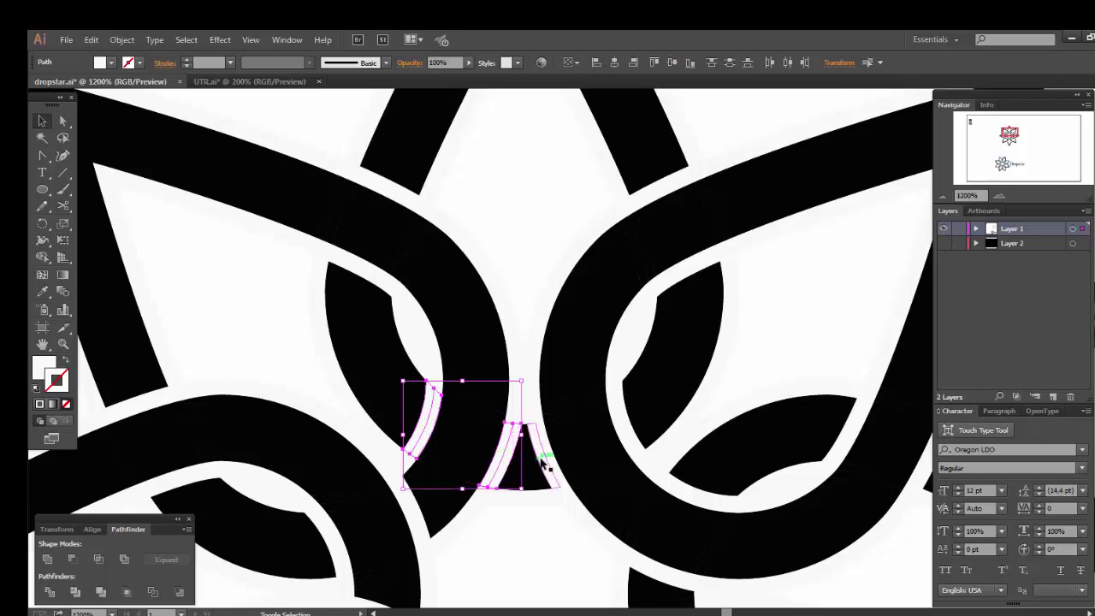
{"action": "left_click", "coordinate": [548, 462], "text": "shift"}
{"action": "left_click", "coordinate": [636, 436], "text": "shift"}
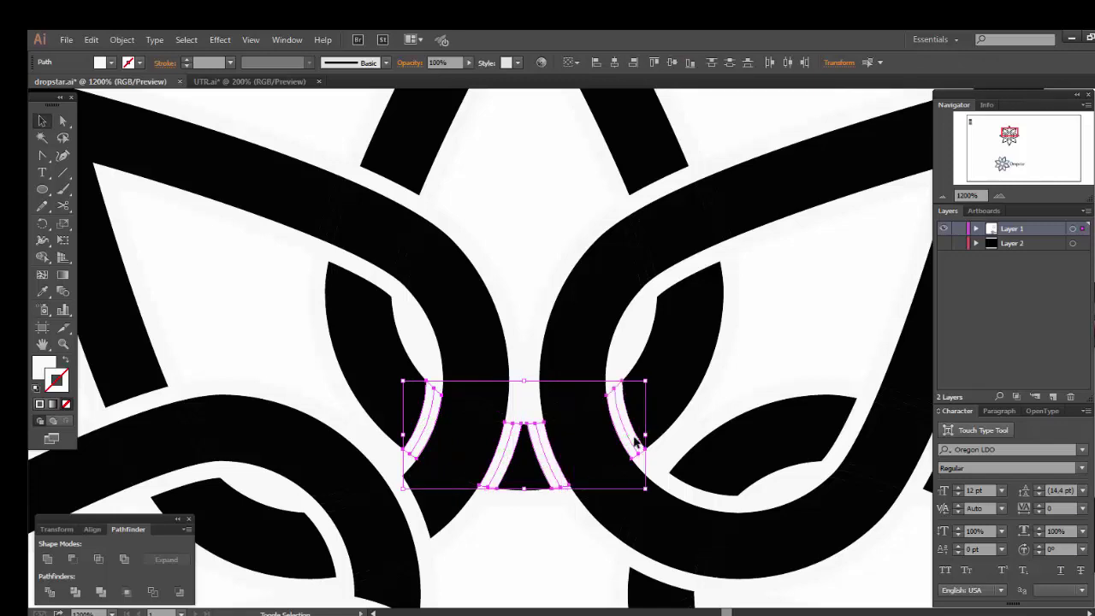
{"action": "left_click", "coordinate": [42, 291]}
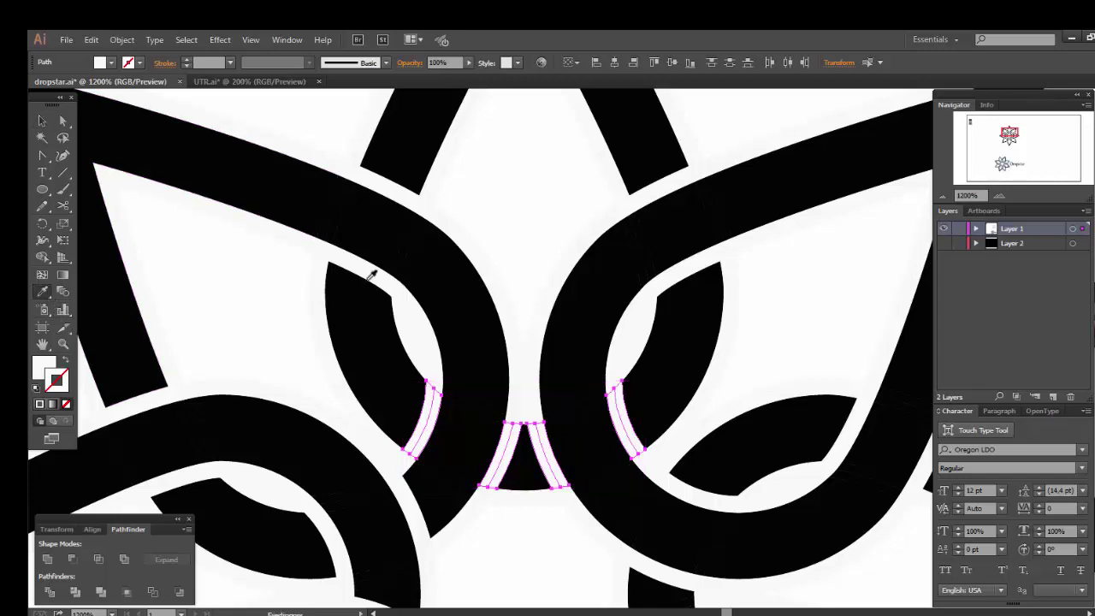
{"action": "left_click", "coordinate": [493, 274]}
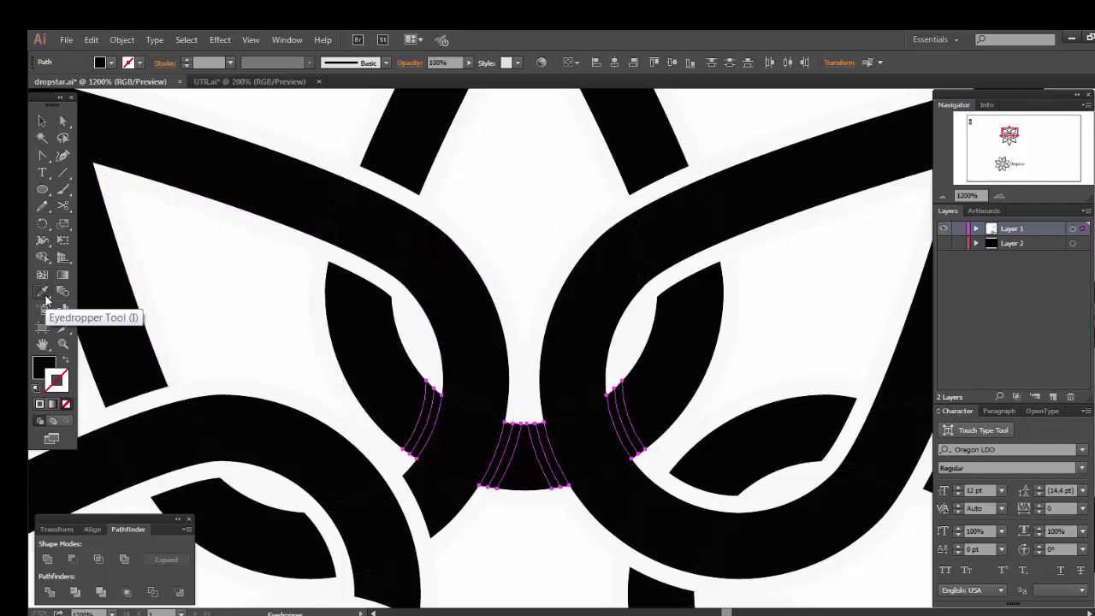
- Try filling four small arc slivers white, then undo it and deselect
{"action": "key", "text": "v"}
{"action": "left_click", "coordinate": [544, 205]}
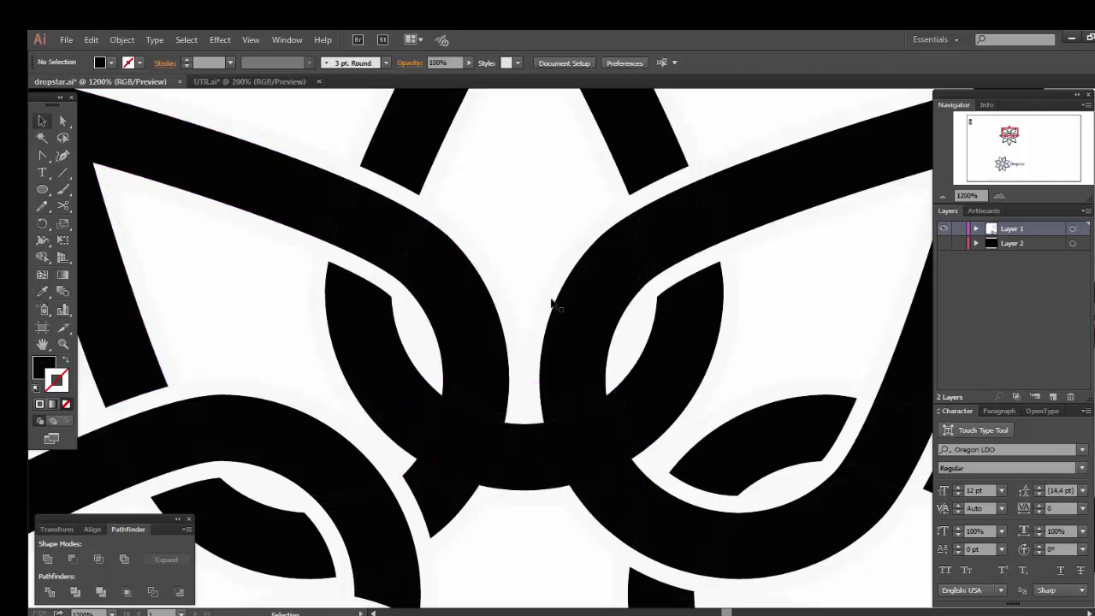
{"action": "left_click", "coordinate": [576, 401]}
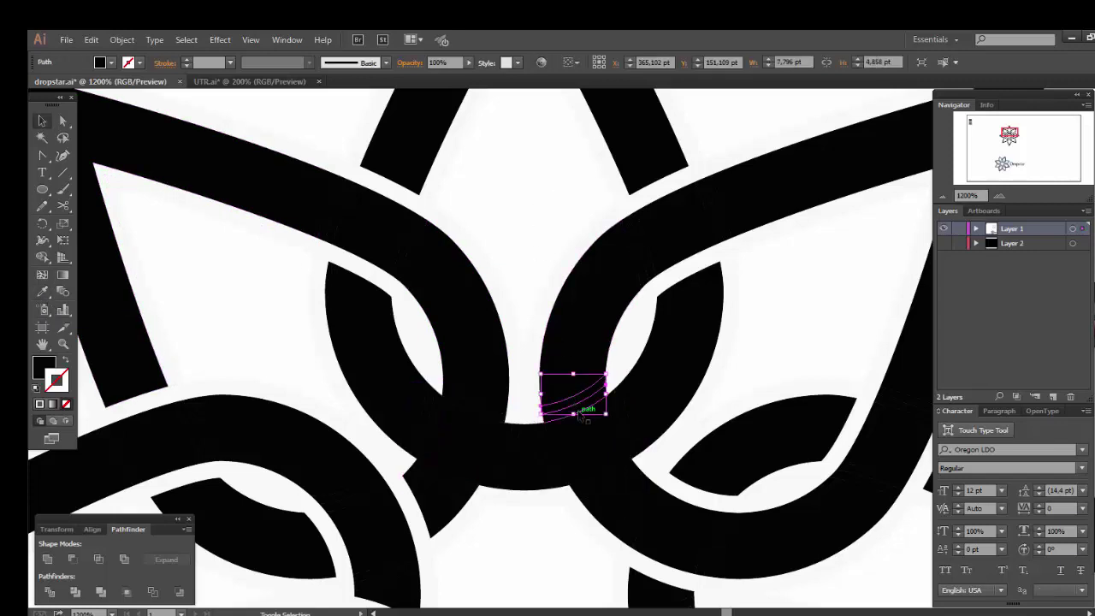
{"action": "left_click", "coordinate": [623, 481], "text": "shift"}
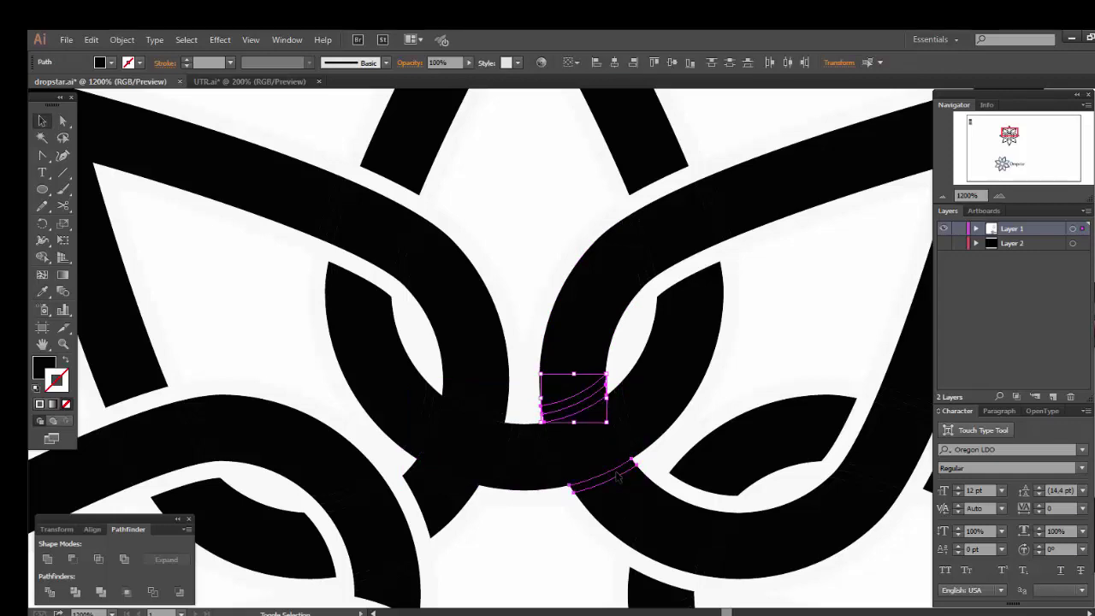
{"action": "left_click", "coordinate": [457, 492], "text": "shift"}
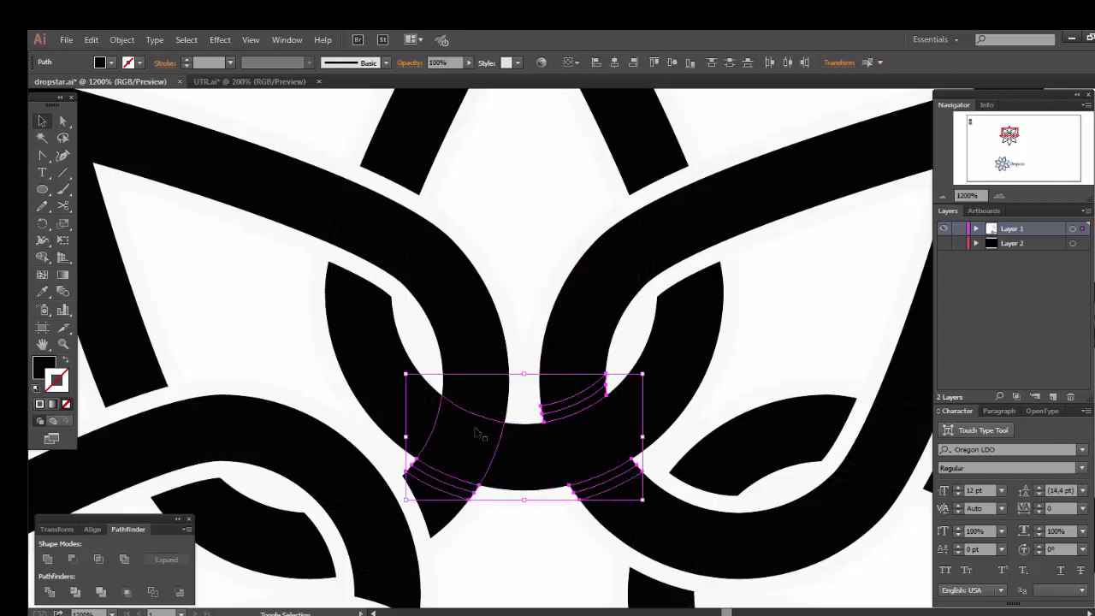
{"action": "left_click", "coordinate": [495, 402], "text": "shift"}
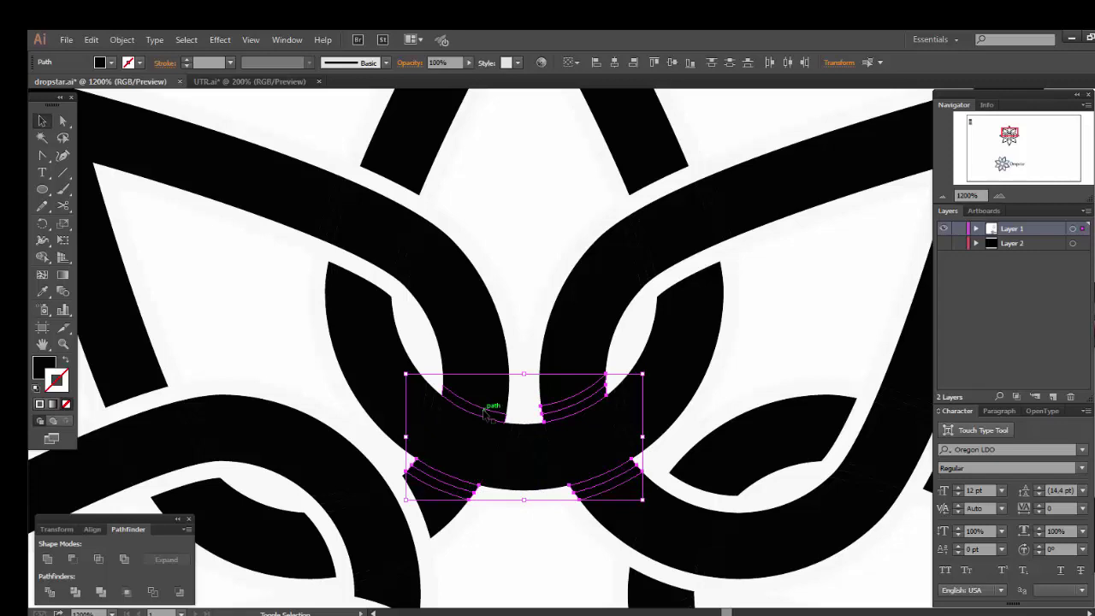
{"action": "left_click", "coordinate": [42, 292]}
{"action": "left_click", "coordinate": [232, 281]}
{"action": "key", "text": "ctrl+z"}
{"action": "key", "text": "v"}
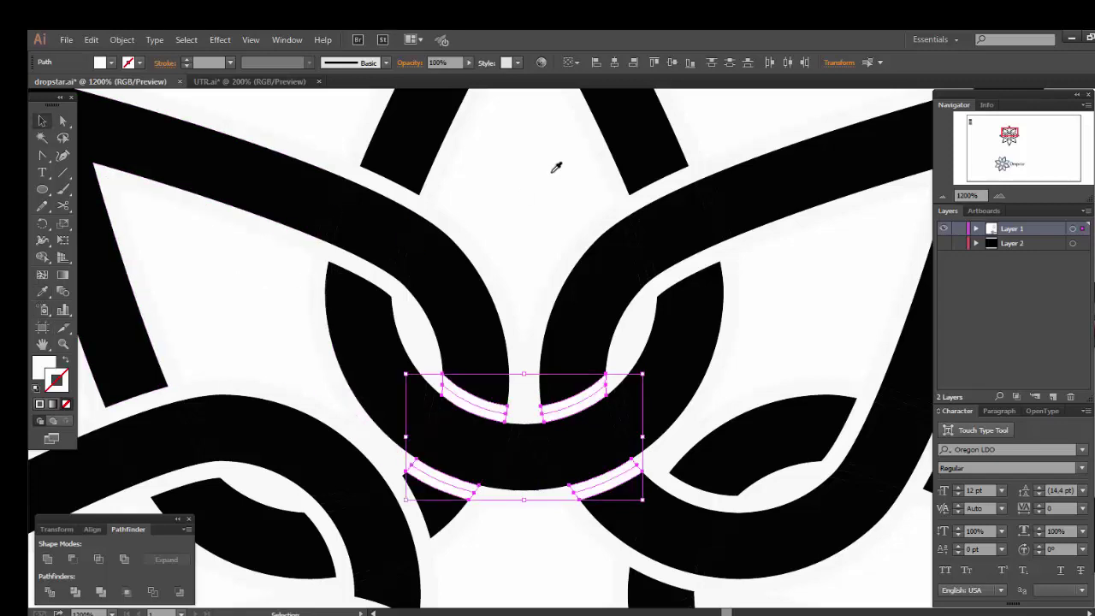
{"action": "left_click", "coordinate": [552, 177]}
- At another overlap, fill the upper and lower arc slivers white
{"action": "mouse_move", "coordinate": [488, 361]}
{"action": "left_mouse_down"}
{"action": "mouse_move", "coordinate": [577, 205]}
{"action": "mouse_move", "coordinate": [579, 279]}
{"action": "left_mouse_up"}
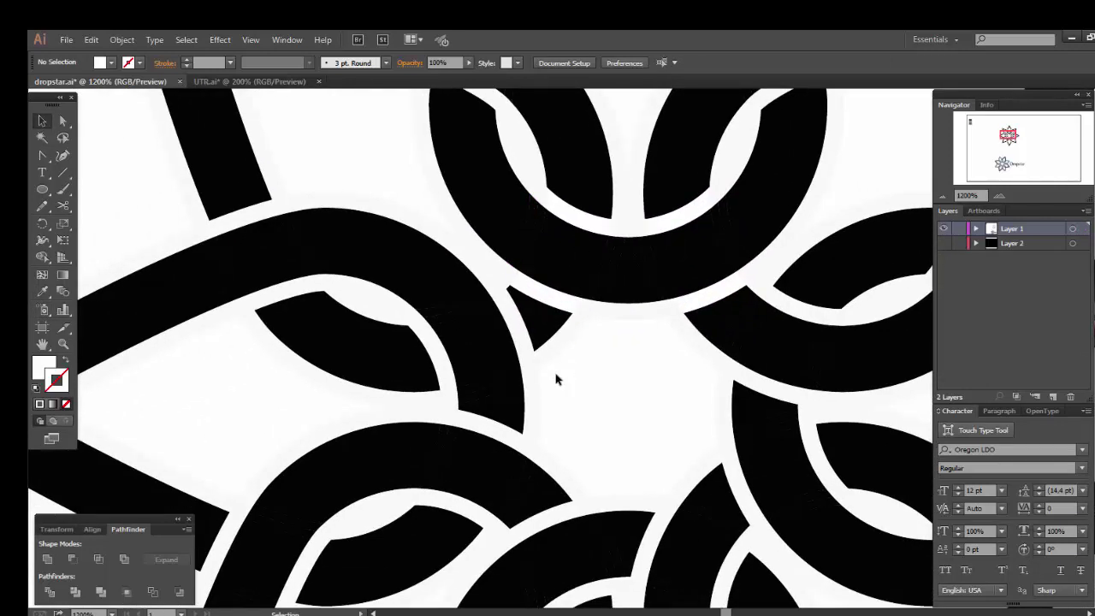
{"action": "left_click", "coordinate": [458, 319]}
{"action": "left_click", "coordinate": [493, 392], "text": "shift"}
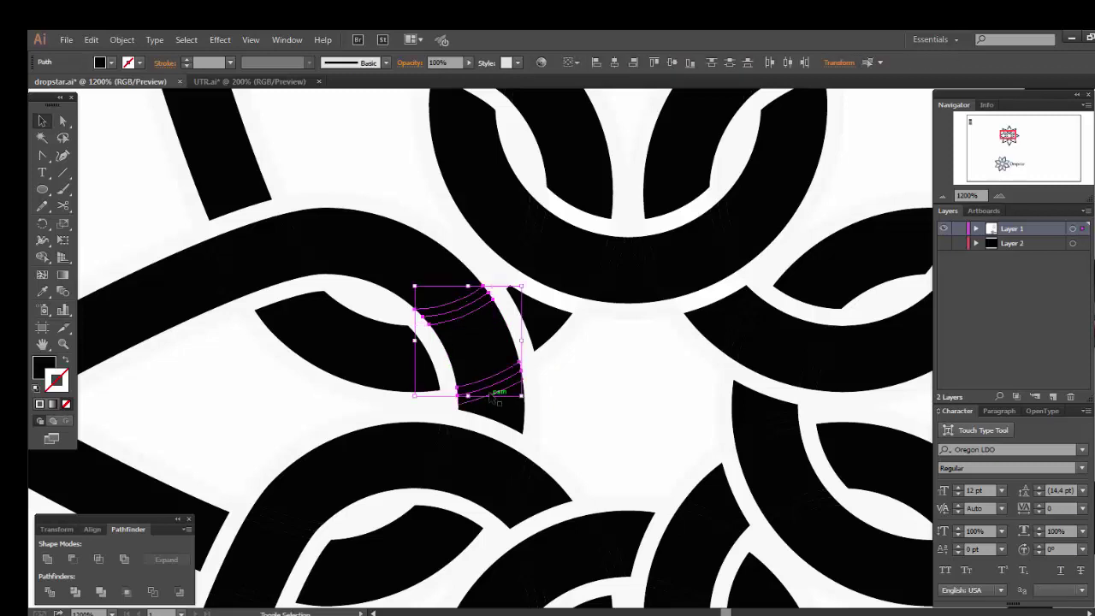
{"action": "left_click", "coordinate": [42, 292]}
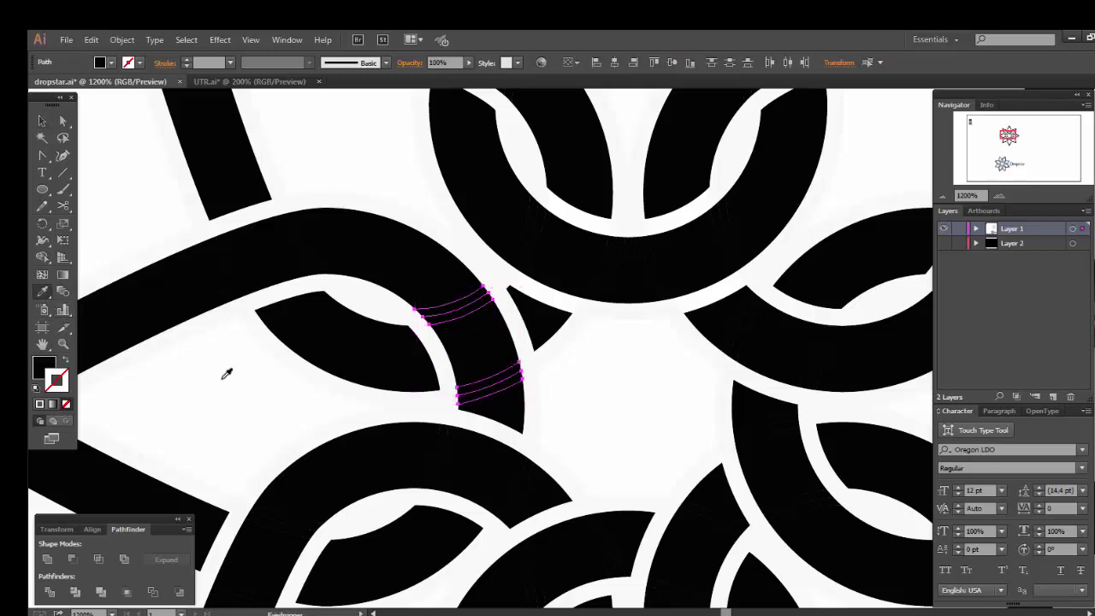
{"action": "left_click", "coordinate": [611, 395]}
{"action": "key", "text": "v"}
- Fill two thin arc slivers with the band's black, then undo back to an earlier state
{"action": "left_click", "coordinate": [524, 338]}
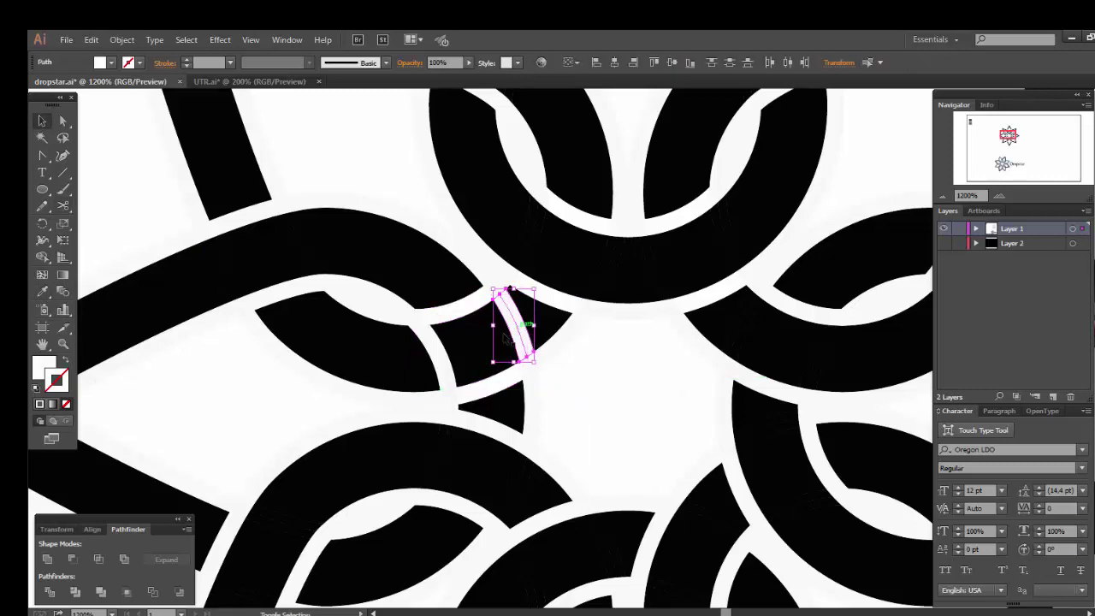
{"action": "left_click", "coordinate": [438, 361], "text": "shift"}
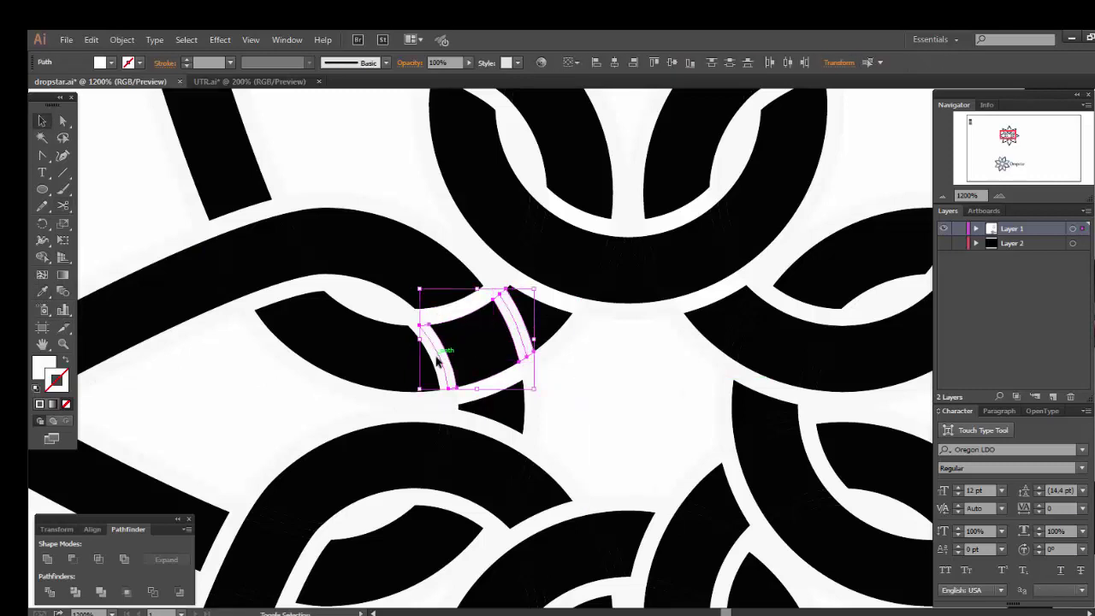
{"action": "left_click", "coordinate": [42, 292]}
{"action": "left_click", "coordinate": [428, 320]}
{"action": "key", "text": "v"}
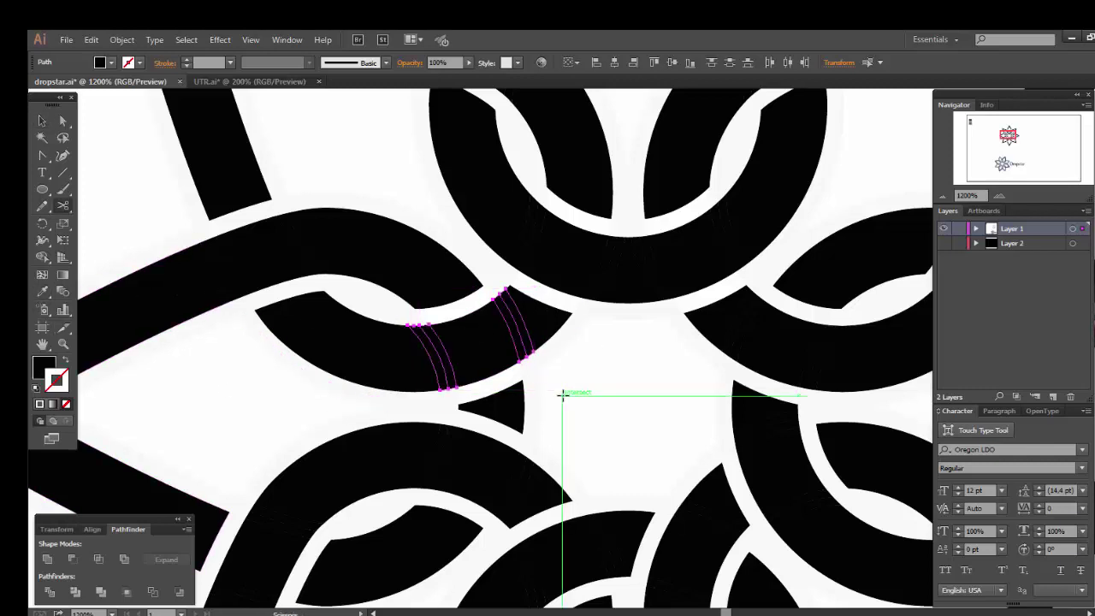
{"action": "left_click", "coordinate": [562, 391]}
{"action": "mouse_move", "coordinate": [616, 388]}
{"action": "left_mouse_down"}
{"action": "mouse_move", "coordinate": [615, 464]}
{"action": "mouse_move", "coordinate": [621, 387]}
{"action": "left_mouse_up"}
{"action": "key", "text": "ctrl+z"}
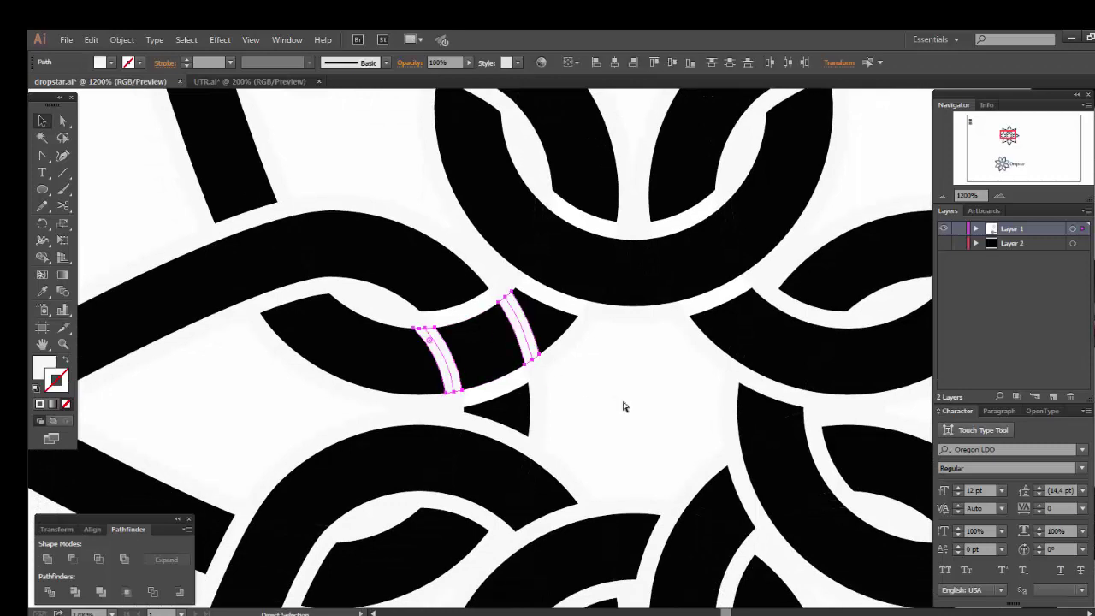
{"action": "key", "text": "ctrl+z"}
{"action": "key", "text": "ctrl+z"}
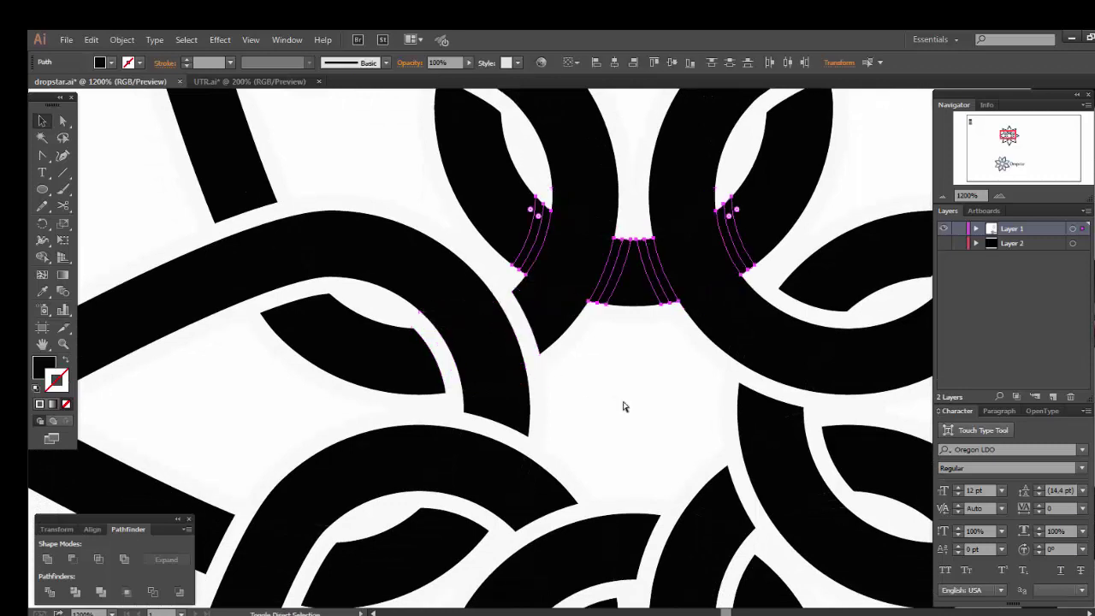
{"action": "key", "text": "ctrl+z"}
{"action": "key", "text": "ctrl+z"}
- At the next crossing, fill two white curved gaps and a lower arc black
{"action": "mouse_move", "coordinate": [623, 379]}
{"action": "left_mouse_down"}
{"action": "mouse_move", "coordinate": [623, 394]}
{"action": "mouse_move", "coordinate": [623, 345]}
{"action": "left_mouse_up"}
{"action": "left_click", "coordinate": [496, 401]}
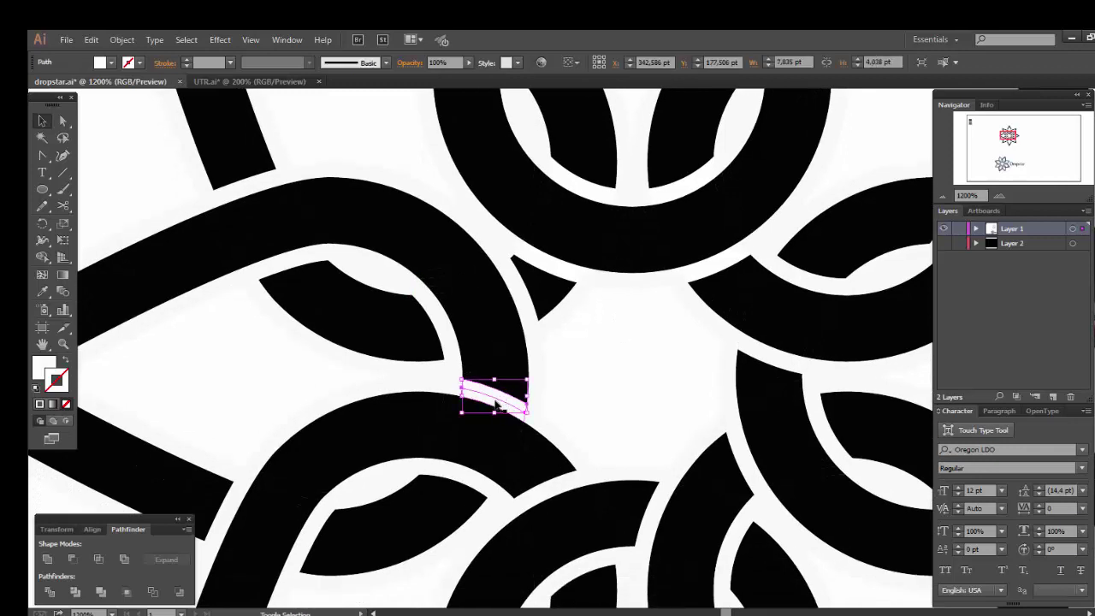
{"action": "left_click", "coordinate": [501, 413], "text": "shift"}
{"action": "left_click", "coordinate": [475, 483], "text": "shift"}
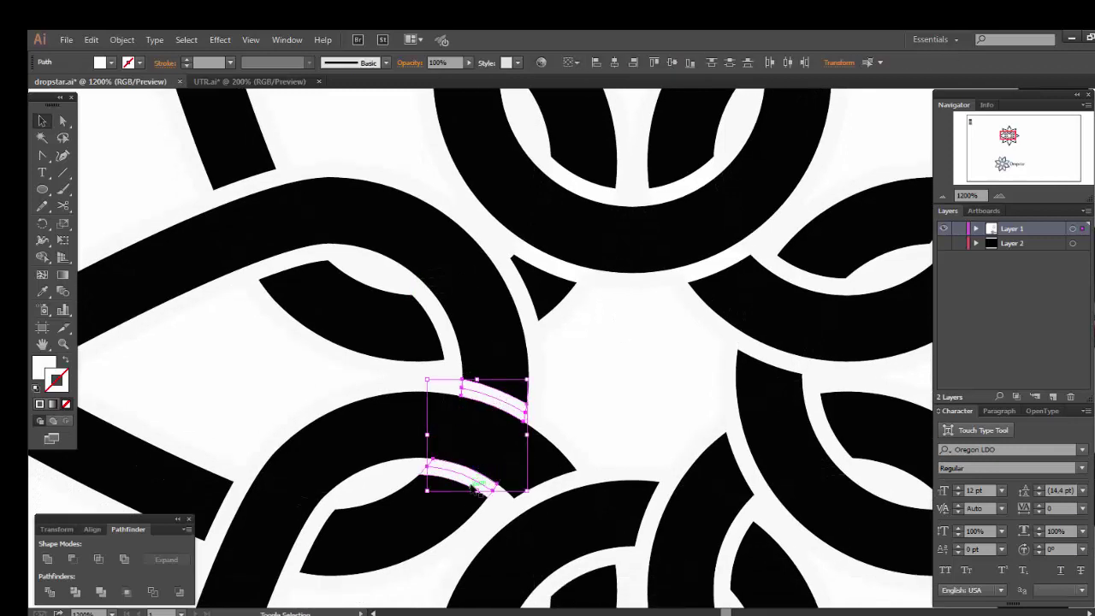
{"action": "key", "text": "i"}
{"action": "left_click", "coordinate": [176, 261]}
{"action": "key", "text": "v"}
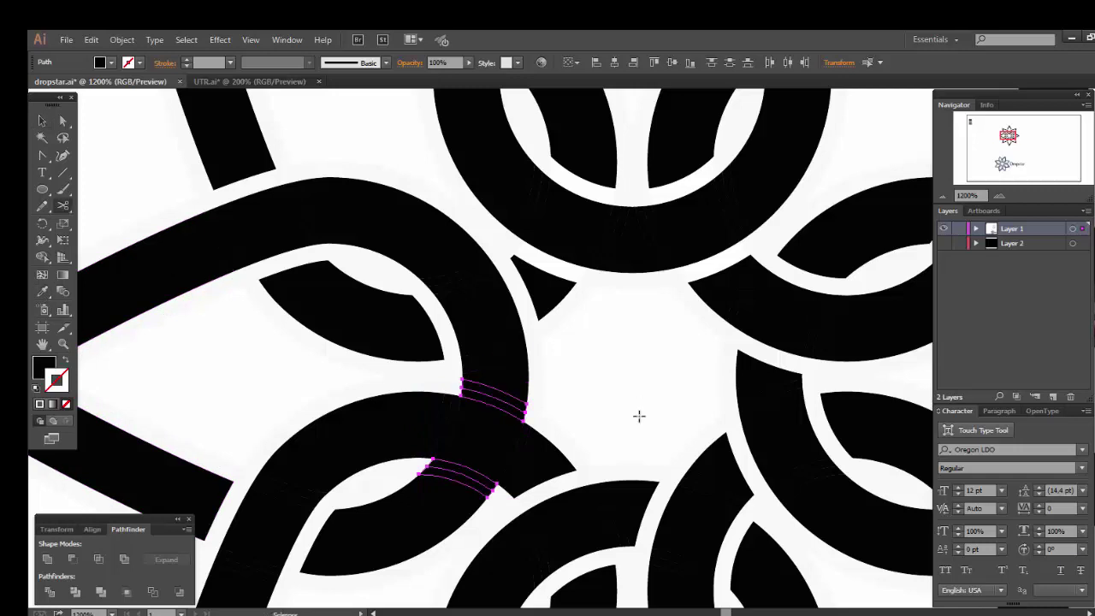
{"action": "left_click", "coordinate": [639, 416]}
- Fill a small crossing arc and the left arc group white from the background
{"action": "left_click", "coordinate": [519, 442]}
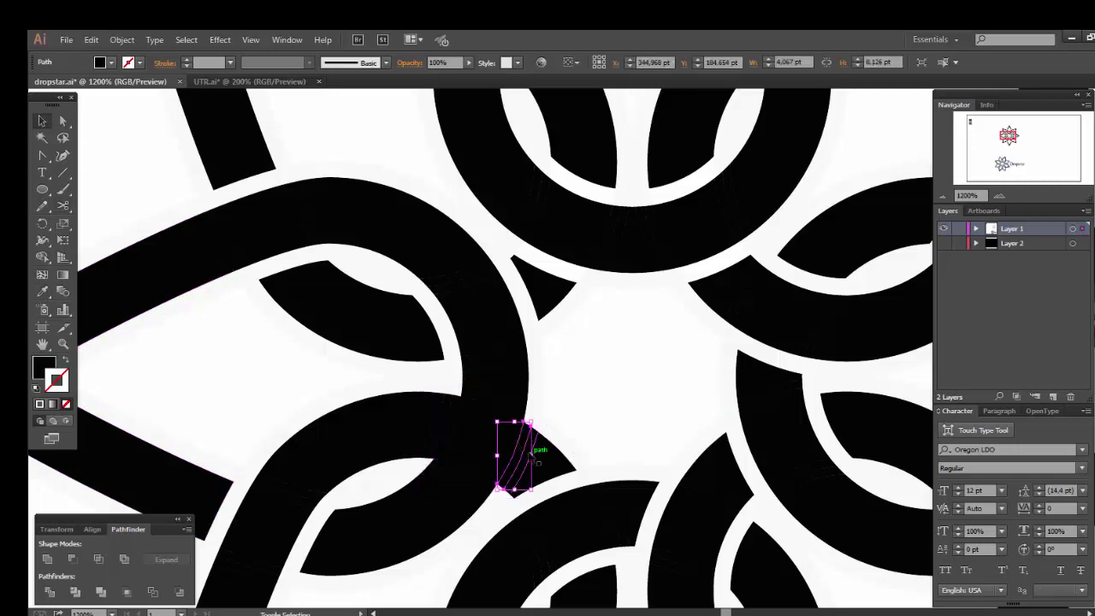
{"action": "left_click", "coordinate": [438, 432], "text": "shift"}
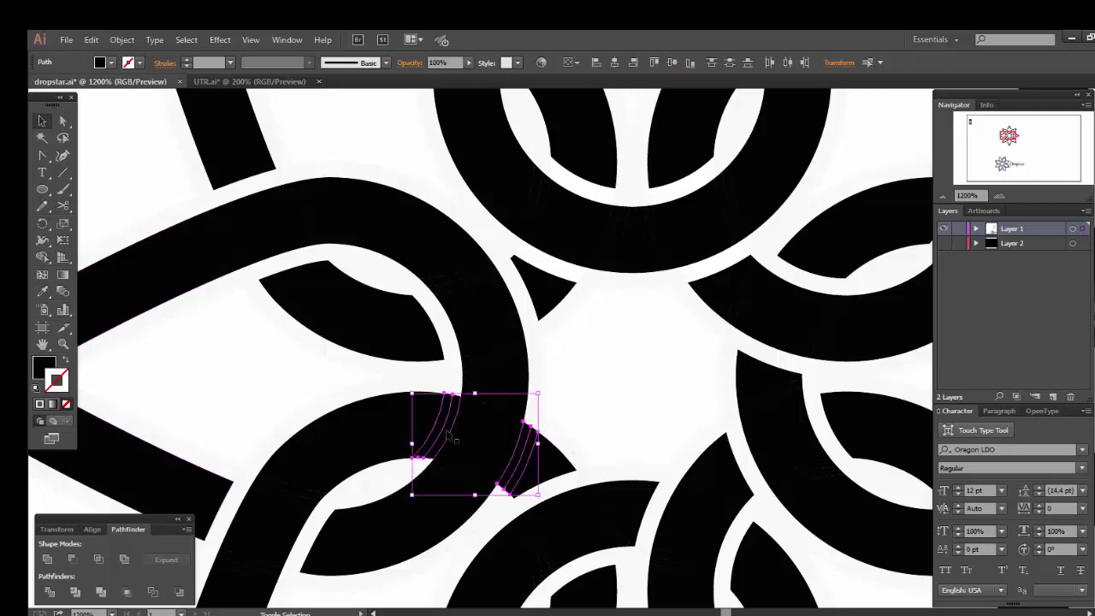
{"action": "key", "text": "i"}
{"action": "left_click", "coordinate": [331, 379]}
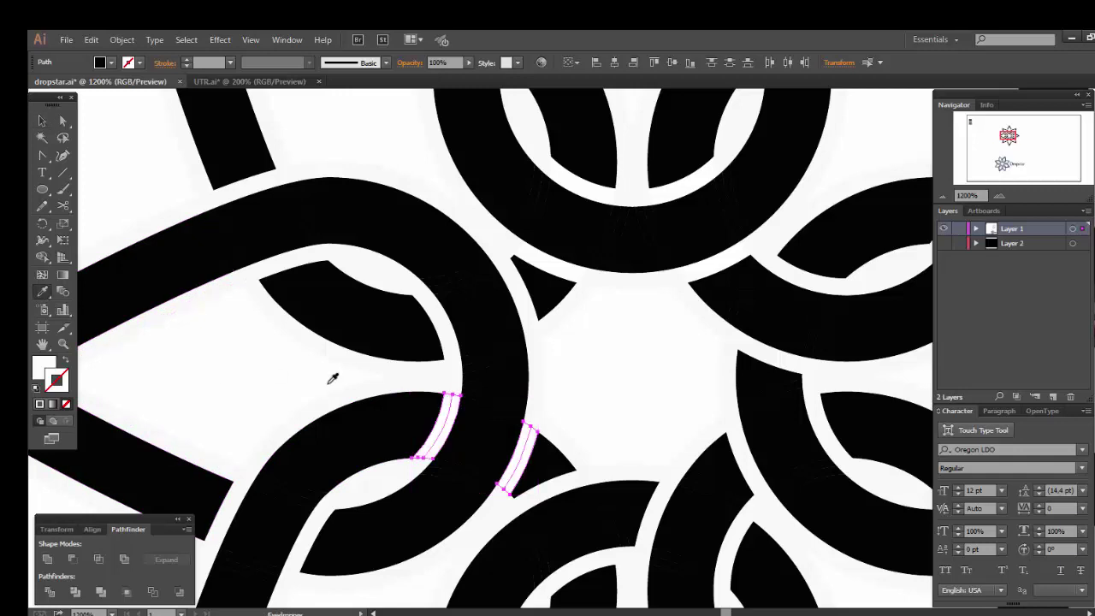
{"action": "key", "text": "v"}
{"action": "left_click", "coordinate": [604, 374]}
- At one crossing, fill two slivers black and the opposite band's two slivers white
{"action": "mouse_move", "coordinate": [604, 374]}
{"action": "left_mouse_down"}
{"action": "mouse_move", "coordinate": [655, 396]}
{"action": "mouse_move", "coordinate": [721, 468]}
{"action": "left_mouse_up"}
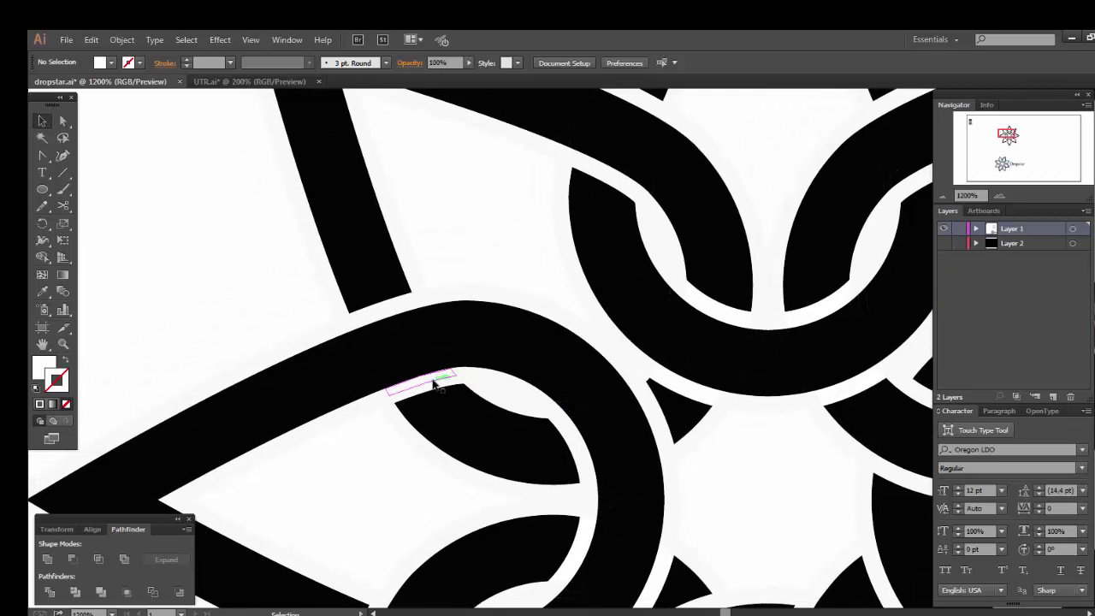
{"action": "left_click", "coordinate": [434, 384]}
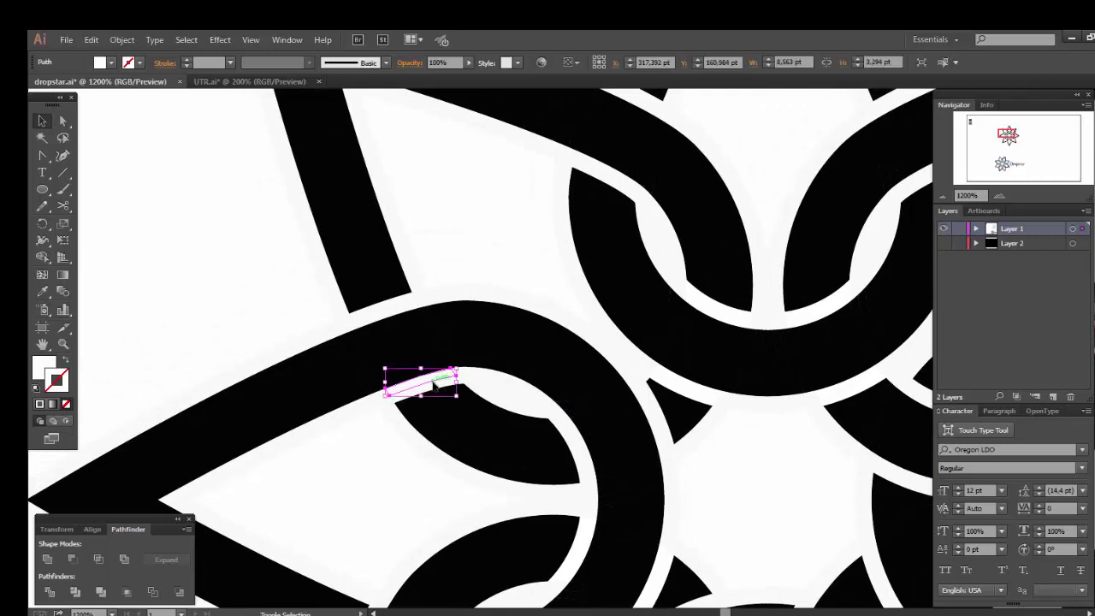
{"action": "left_click", "coordinate": [378, 310], "text": "shift"}
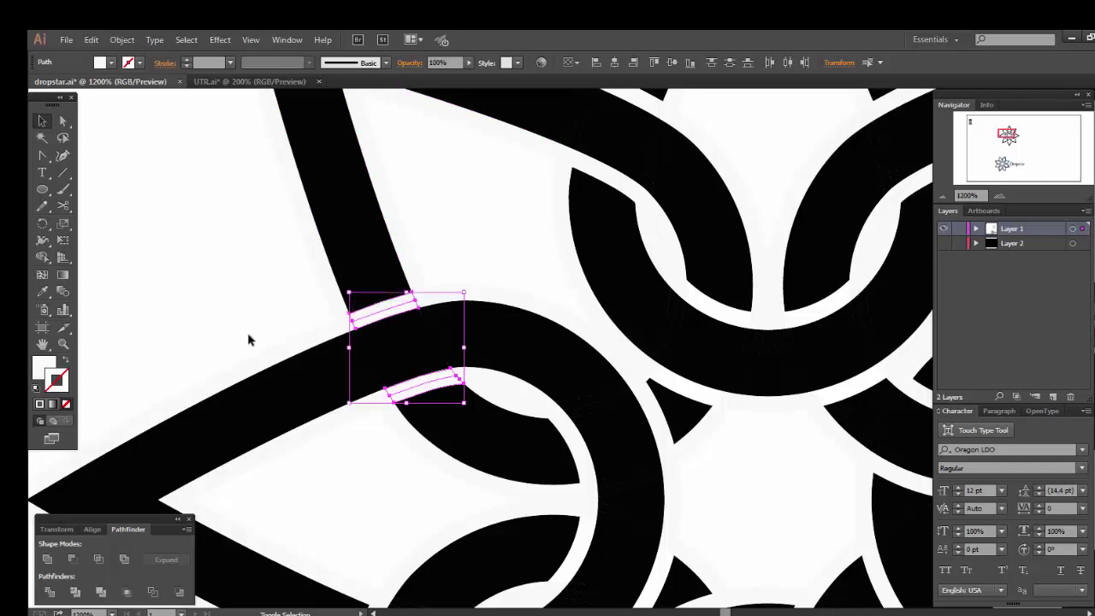
{"action": "left_click", "coordinate": [42, 291]}
{"action": "left_click", "coordinate": [311, 411]}
{"action": "key", "text": "v"}
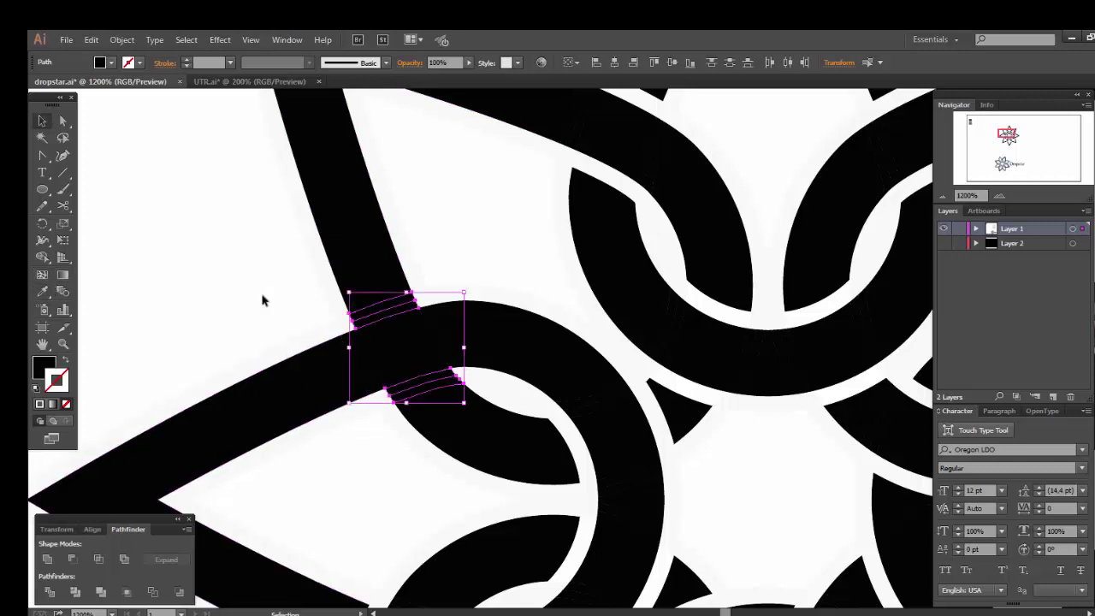
{"action": "left_click", "coordinate": [262, 300]}
{"action": "left_click", "coordinate": [363, 357]}
{"action": "left_click", "coordinate": [444, 358], "text": "shift"}
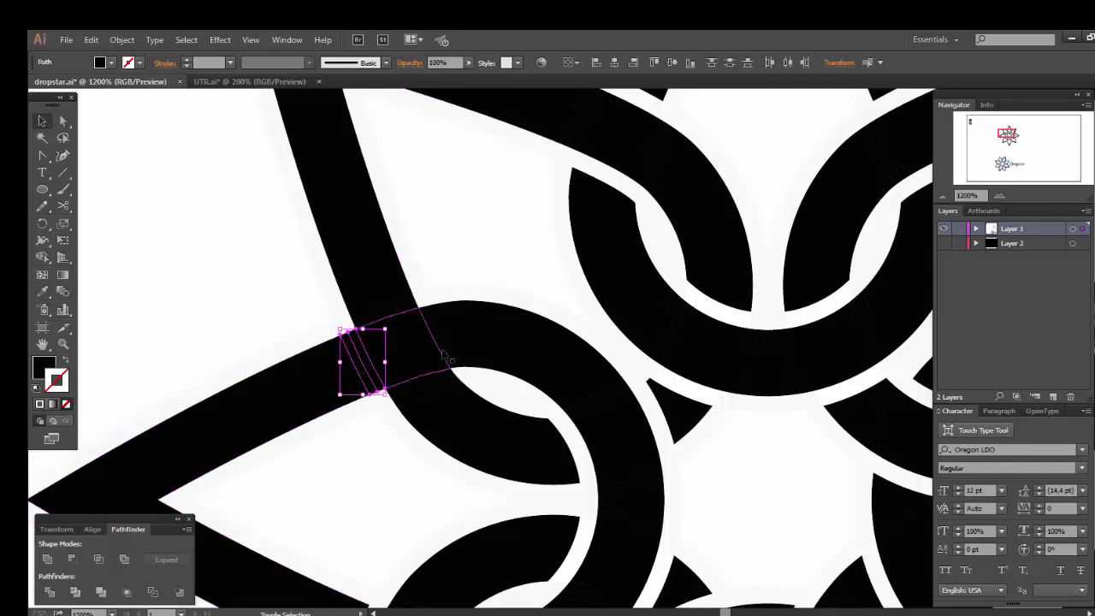
{"action": "left_click", "coordinate": [42, 291]}
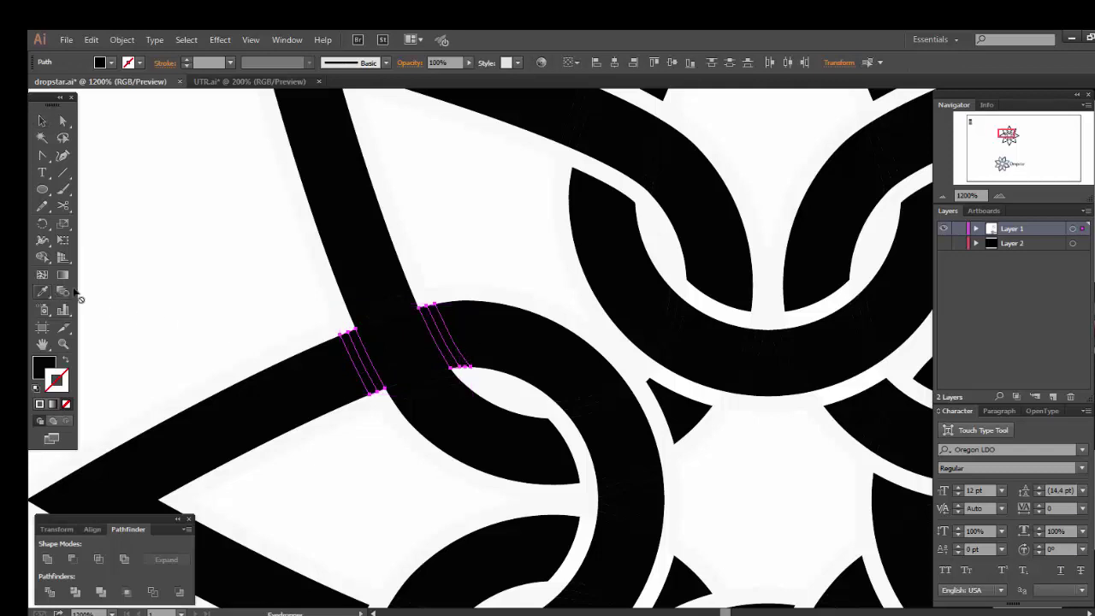
{"action": "left_click", "coordinate": [230, 274]}
- Near the centre, fill two thin white gap shapes black from the band
{"action": "key", "text": "ctrl+shift+a"}
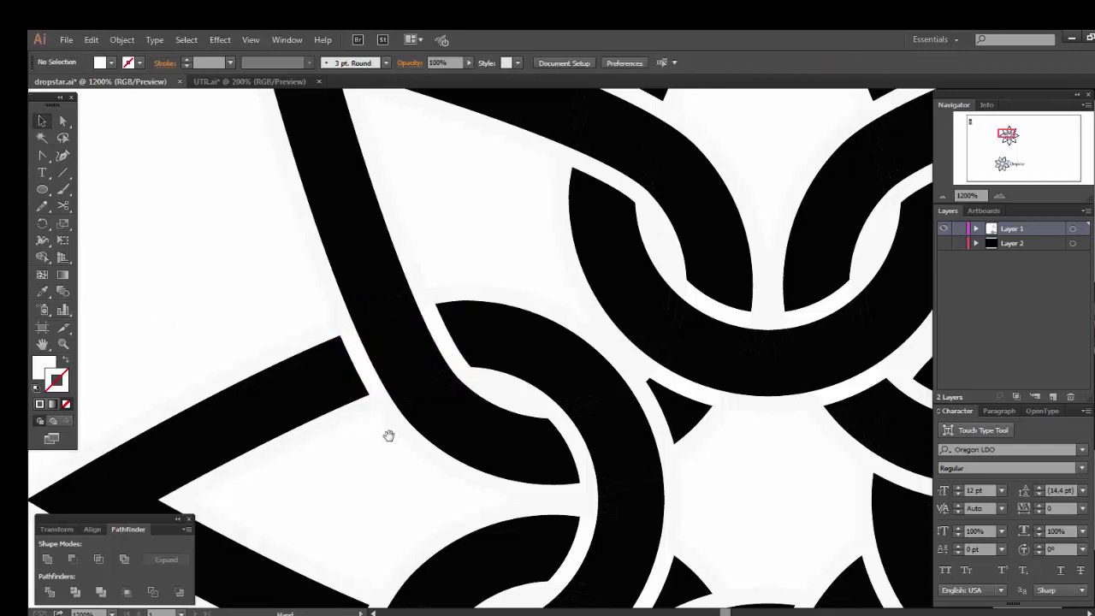
{"action": "mouse_move", "coordinate": [386, 436]}
{"action": "left_mouse_down"}
{"action": "mouse_move", "coordinate": [293, 330]}
{"action": "mouse_move", "coordinate": [248, 255]}
{"action": "mouse_move", "coordinate": [176, 198]}
{"action": "left_mouse_up"}
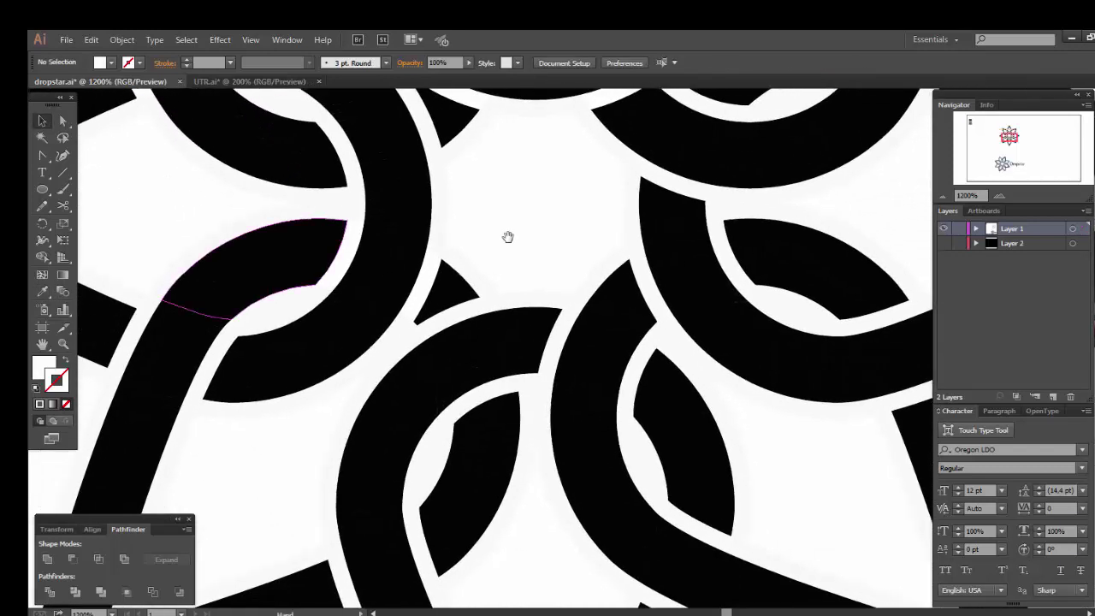
{"action": "mouse_move", "coordinate": [506, 237]}
{"action": "left_mouse_down"}
{"action": "mouse_move", "coordinate": [570, 405]}
{"action": "mouse_move", "coordinate": [475, 235]}
{"action": "left_mouse_up"}
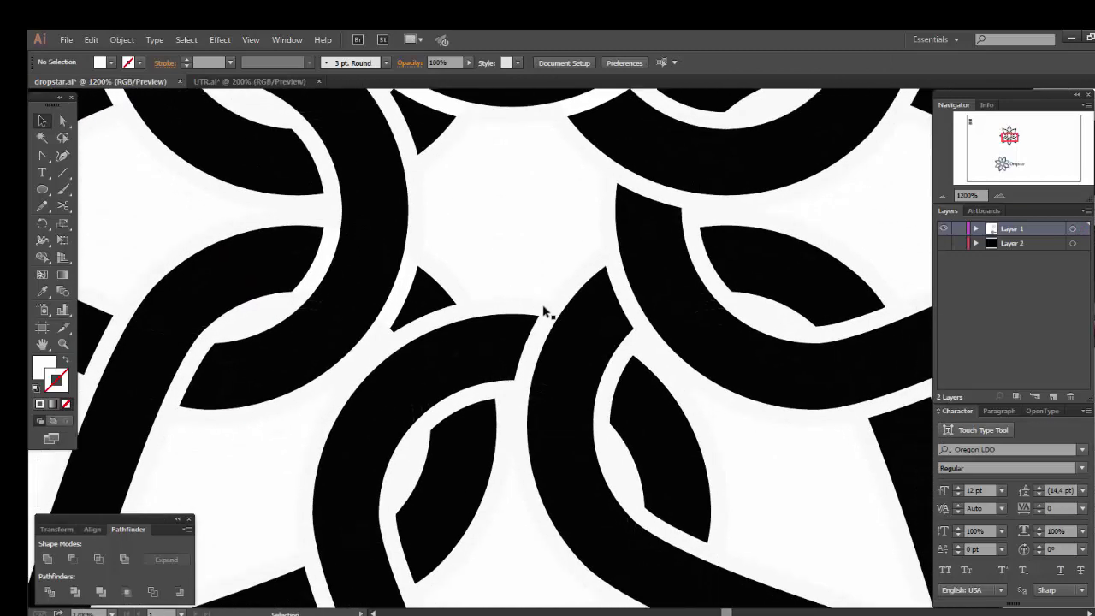
{"action": "left_click", "coordinate": [548, 332]}
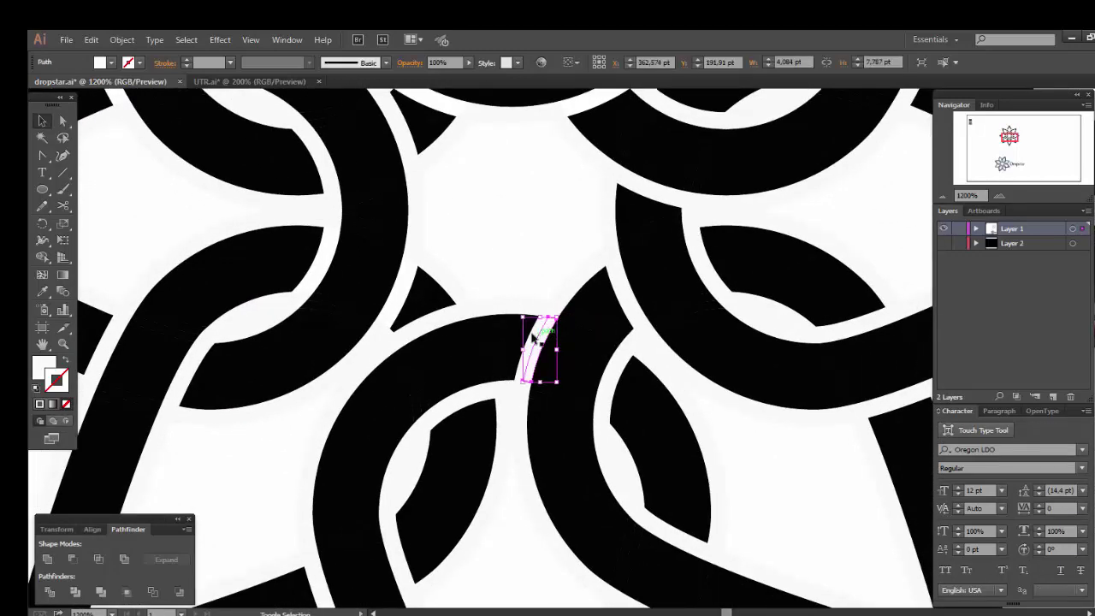
{"action": "left_click", "coordinate": [610, 379], "text": "shift"}
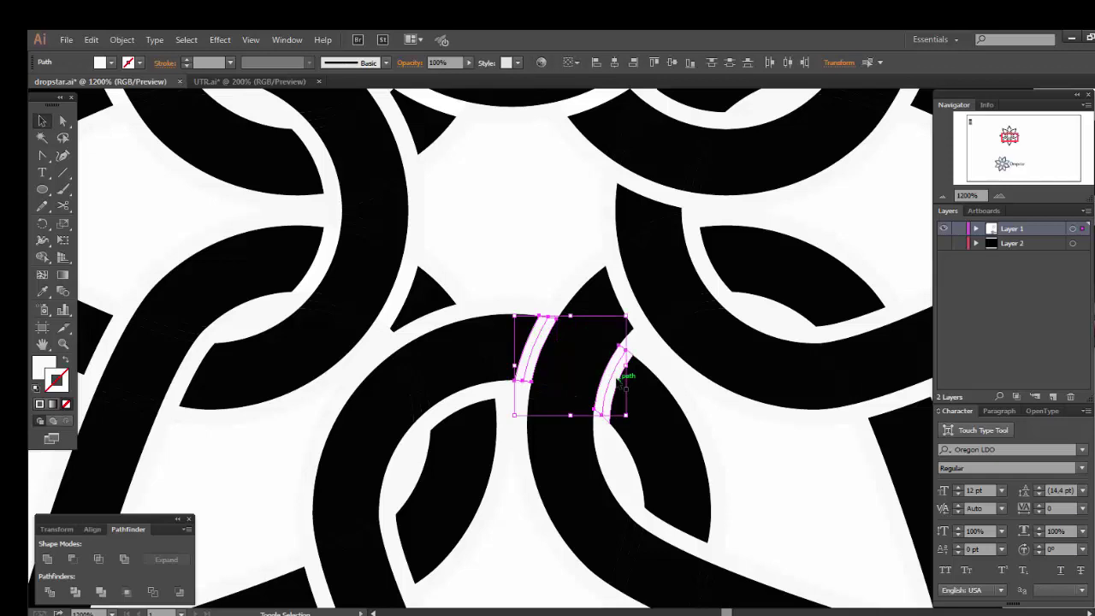
{"action": "left_click", "coordinate": [42, 291]}
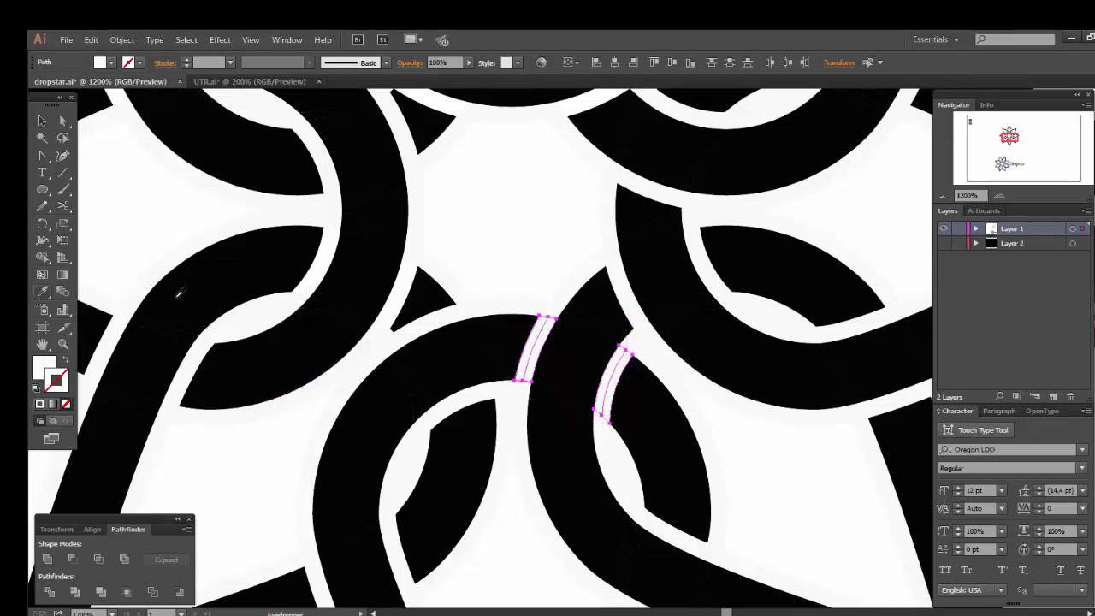
{"action": "left_click", "coordinate": [391, 244]}
{"action": "key", "text": "v"}
{"action": "left_click", "coordinate": [493, 214]}
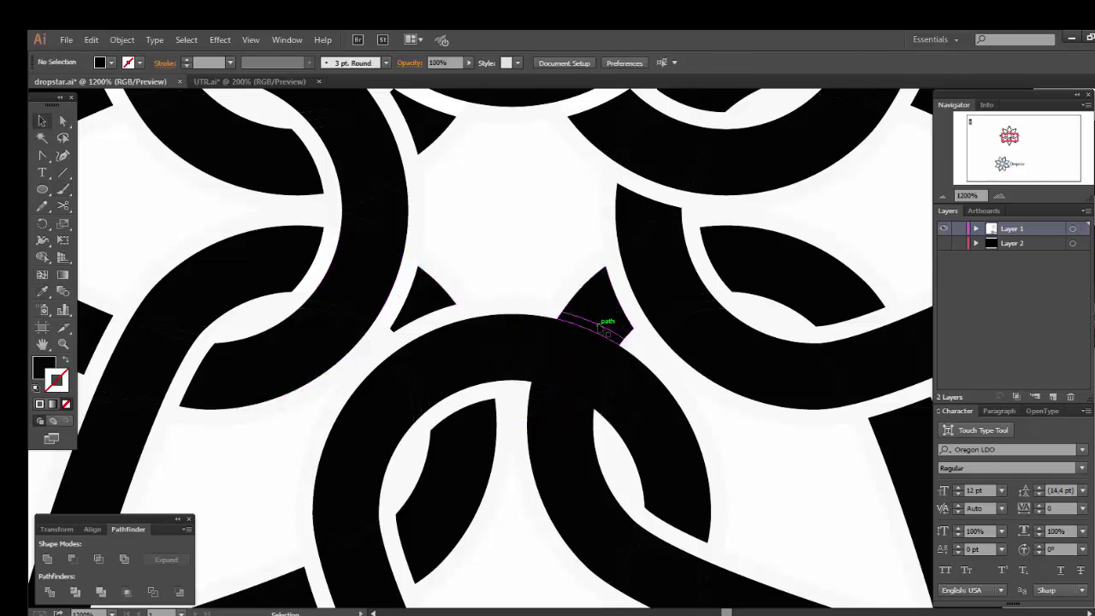
- Fill three thin arc paths at that crossing white from the background
{"action": "left_click", "coordinate": [606, 324]}
{"action": "left_click", "coordinate": [600, 344], "text": "shift"}
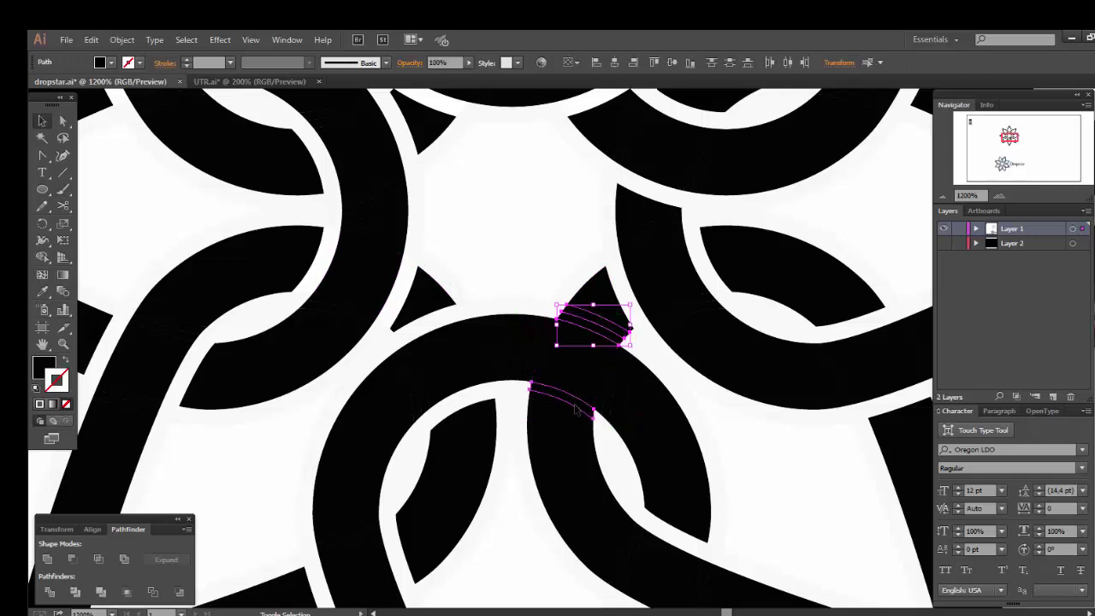
{"action": "left_click", "coordinate": [579, 410], "text": "shift"}
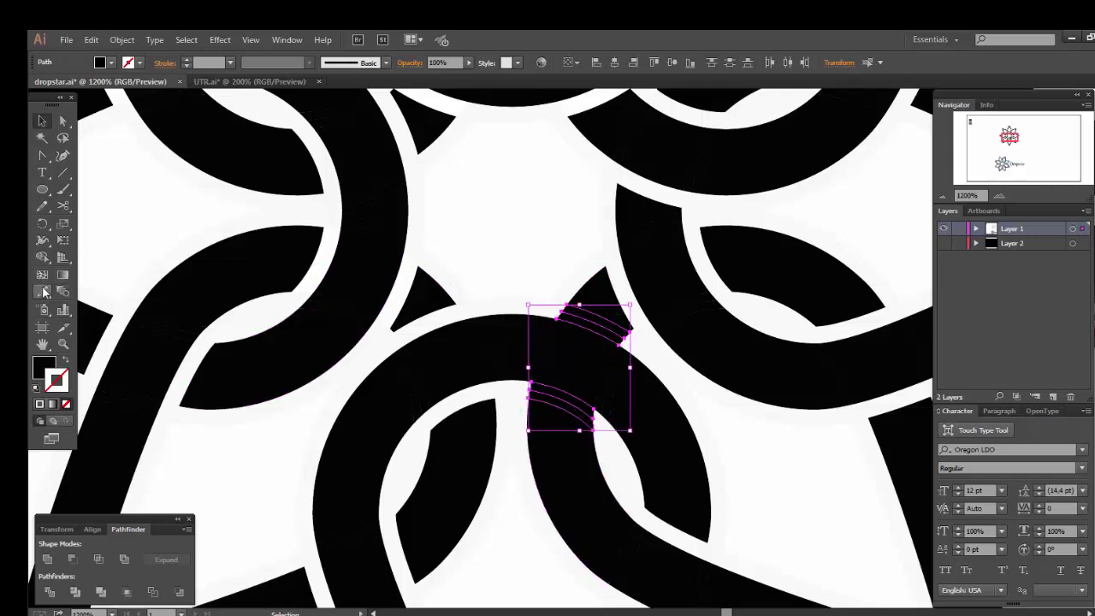
{"action": "left_click", "coordinate": [42, 292]}
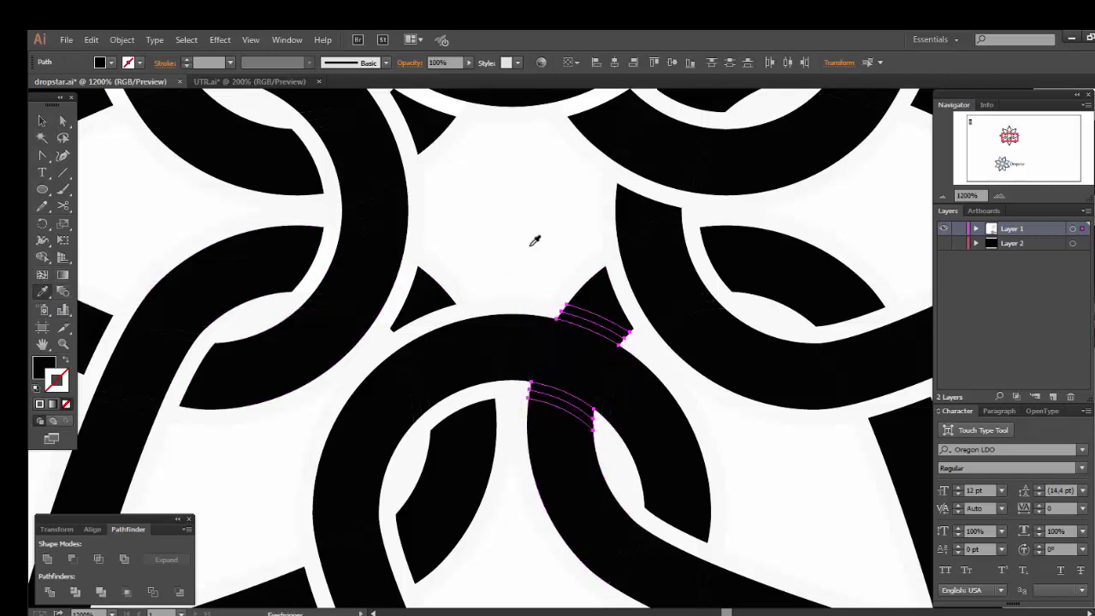
{"action": "left_click", "coordinate": [534, 242]}
{"action": "key", "text": "v"}
{"action": "left_click", "coordinate": [504, 296]}
- At the next crossing, fill three slivers black with the Eyedropper
{"action": "scroll", "coordinate": [471, 342], "scroll_direction": "down", "scroll_amount": 2}
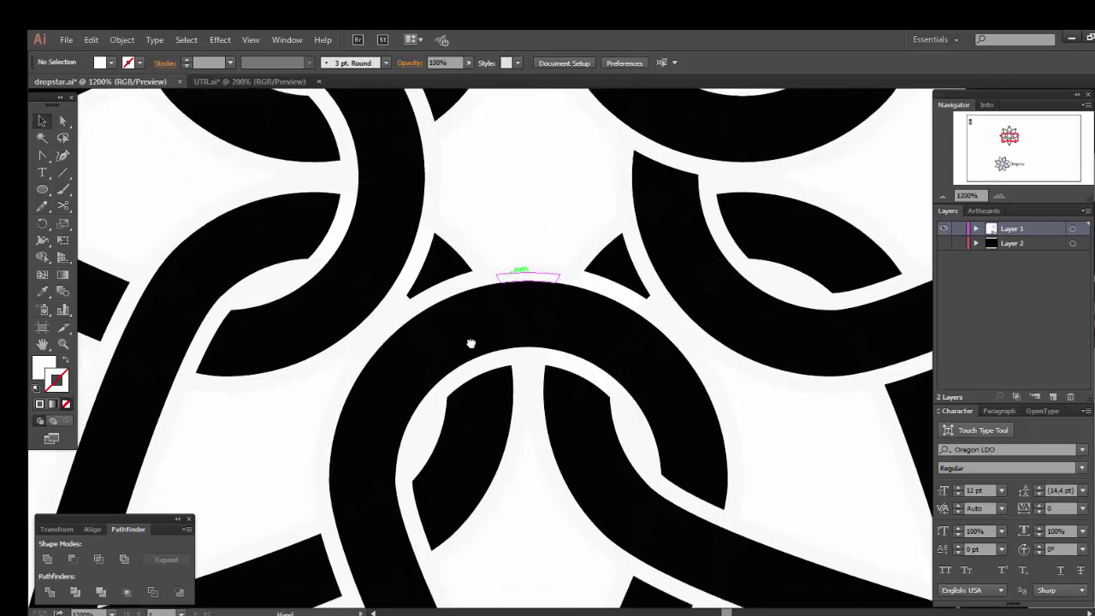
{"action": "scroll", "coordinate": [479, 385], "scroll_direction": "down", "scroll_amount": 3}
{"action": "left_click", "coordinate": [456, 438]}
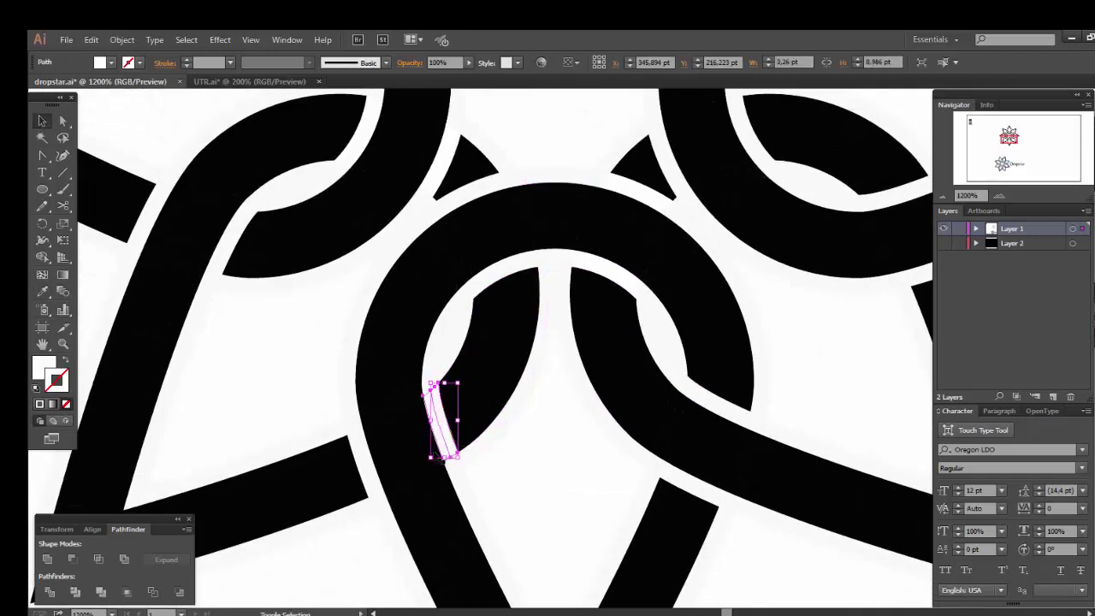
{"action": "left_click", "coordinate": [428, 398], "text": "shift"}
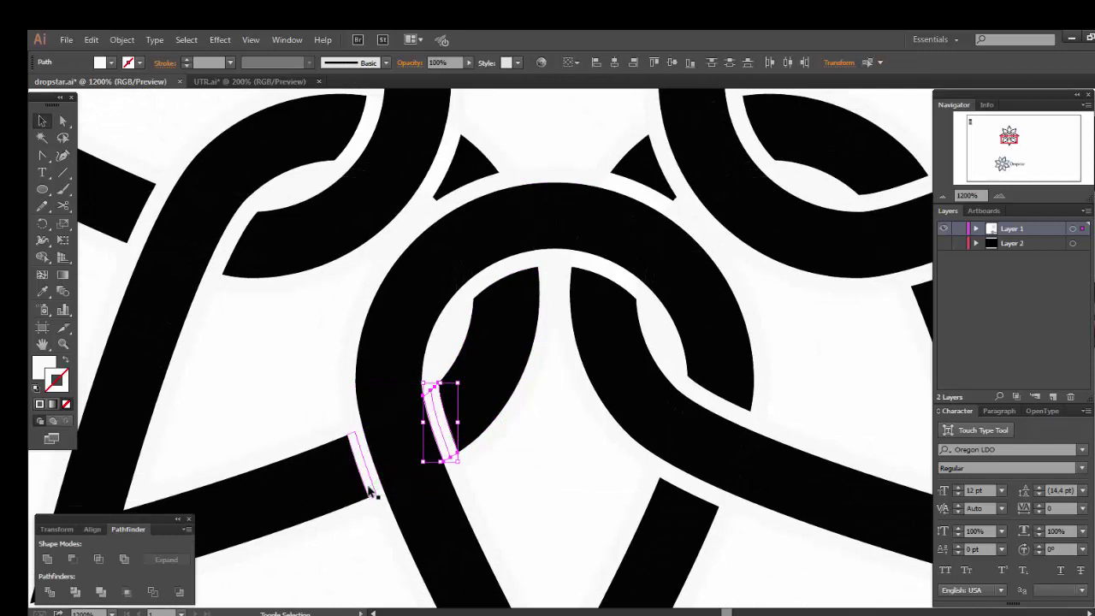
{"action": "left_click", "coordinate": [369, 489], "text": "shift"}
{"action": "left_click", "coordinate": [43, 292]}
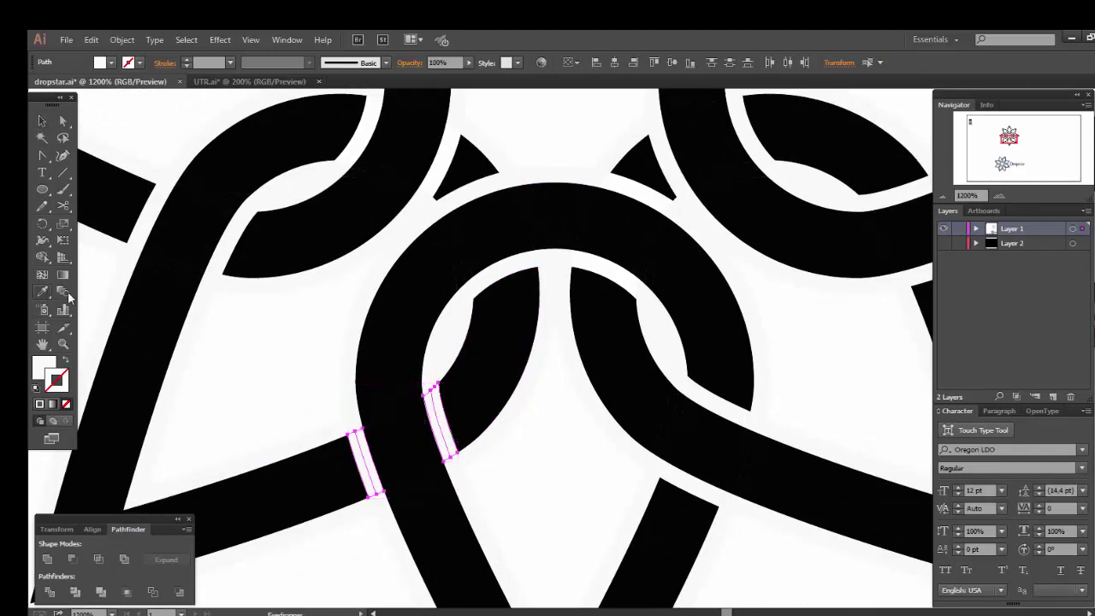
{"action": "left_click", "coordinate": [325, 380]}
{"action": "key", "text": "v"}
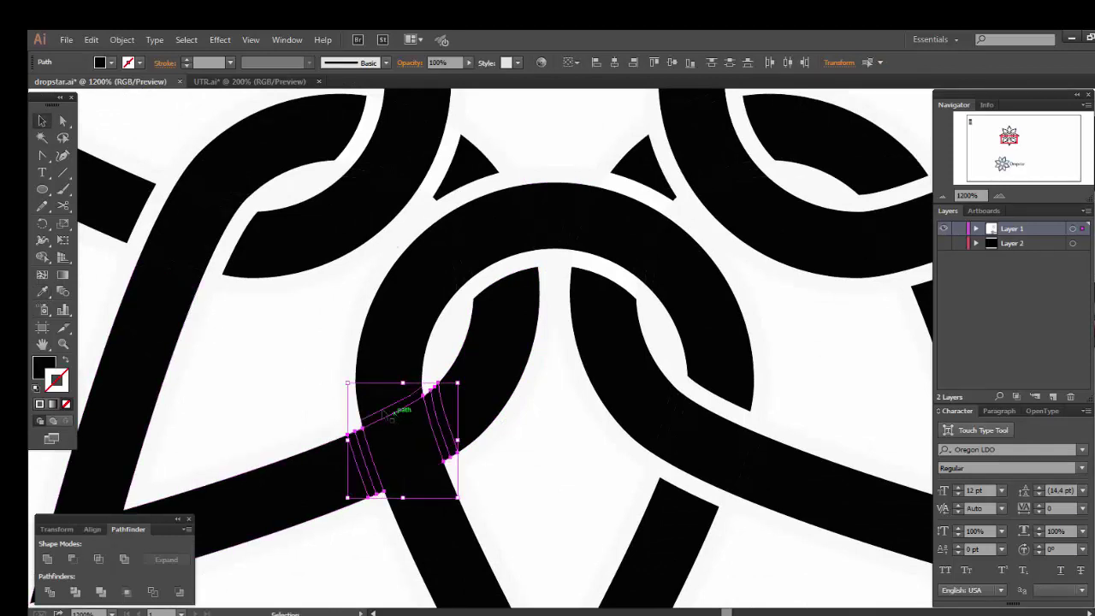
- Fill the striped sliver and the lower sliver white
{"action": "left_click", "coordinate": [385, 409]}
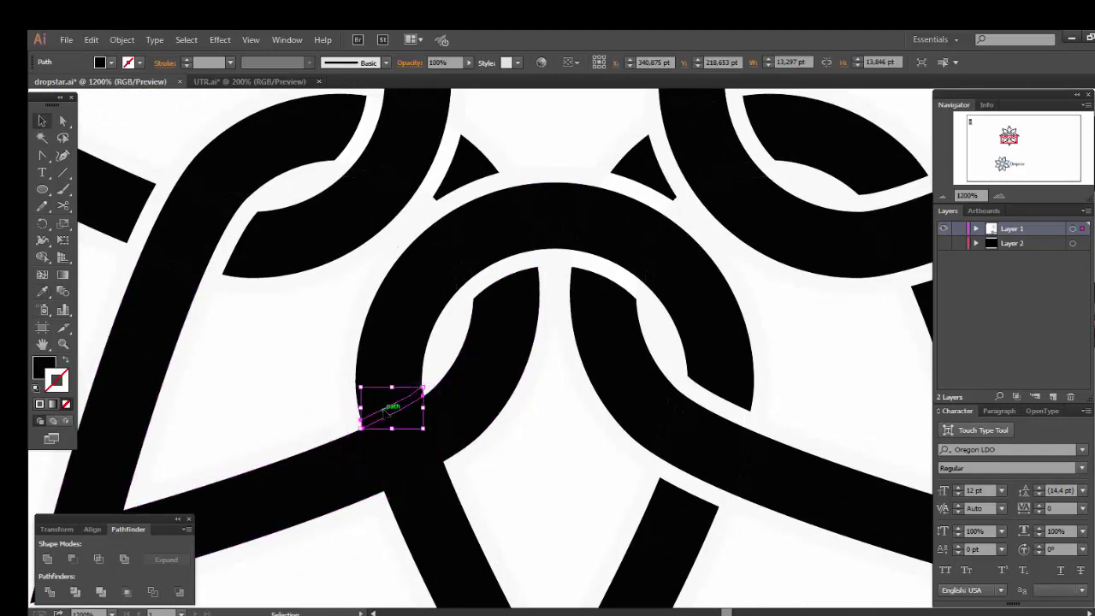
{"action": "left_click", "coordinate": [425, 483], "text": "shift"}
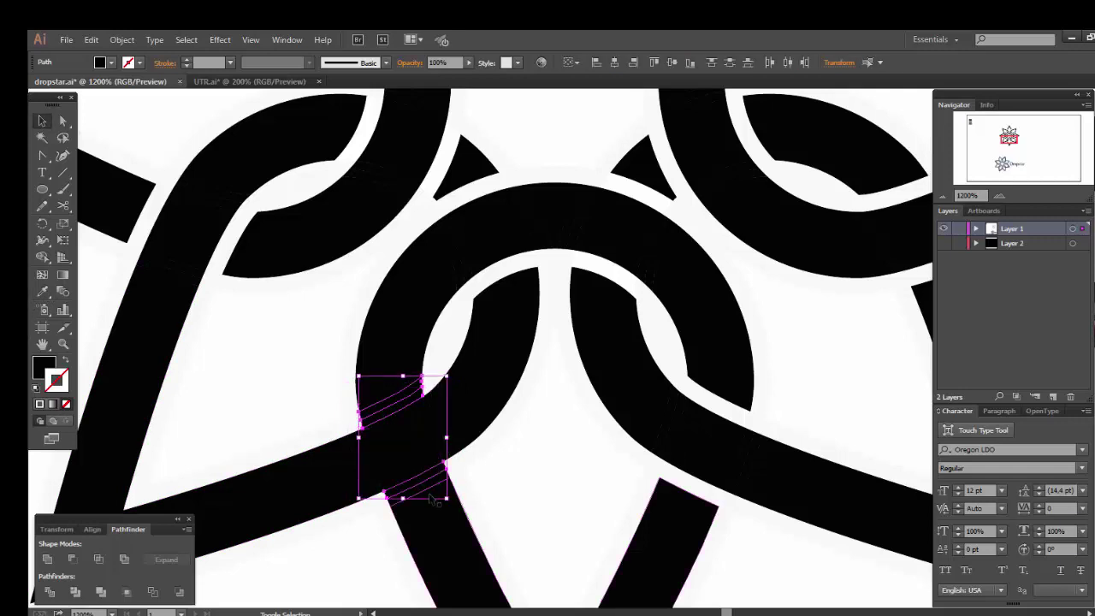
{"action": "left_click", "coordinate": [42, 291]}
{"action": "left_click", "coordinate": [278, 394]}
{"action": "key", "text": "v"}
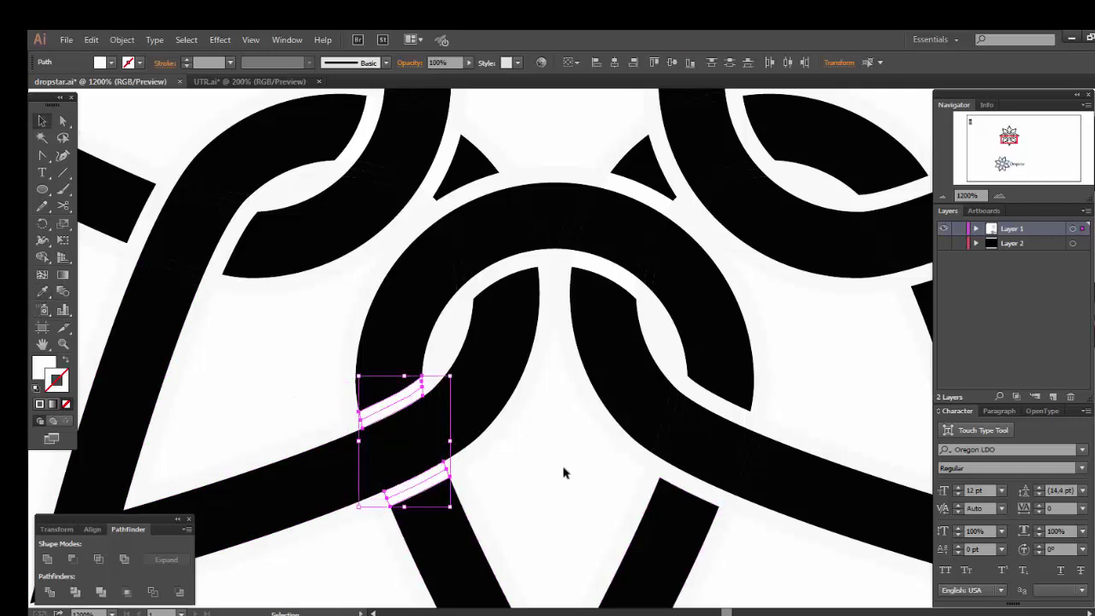
- At the central crossing, fill a thin sliver and the curved sliver above black
{"action": "left_click", "coordinate": [563, 472]}
{"action": "mouse_move", "coordinate": [788, 384]}
{"action": "left_mouse_down"}
{"action": "mouse_move", "coordinate": [641, 590]}
{"action": "mouse_move", "coordinate": [521, 379]}
{"action": "left_mouse_up"}
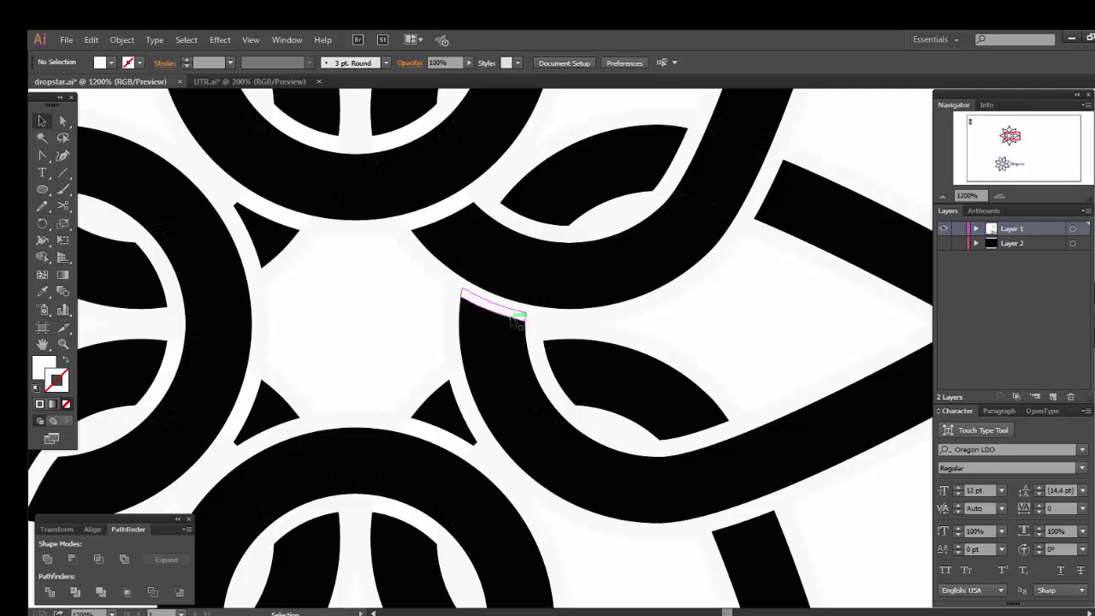
{"action": "left_click", "coordinate": [510, 311]}
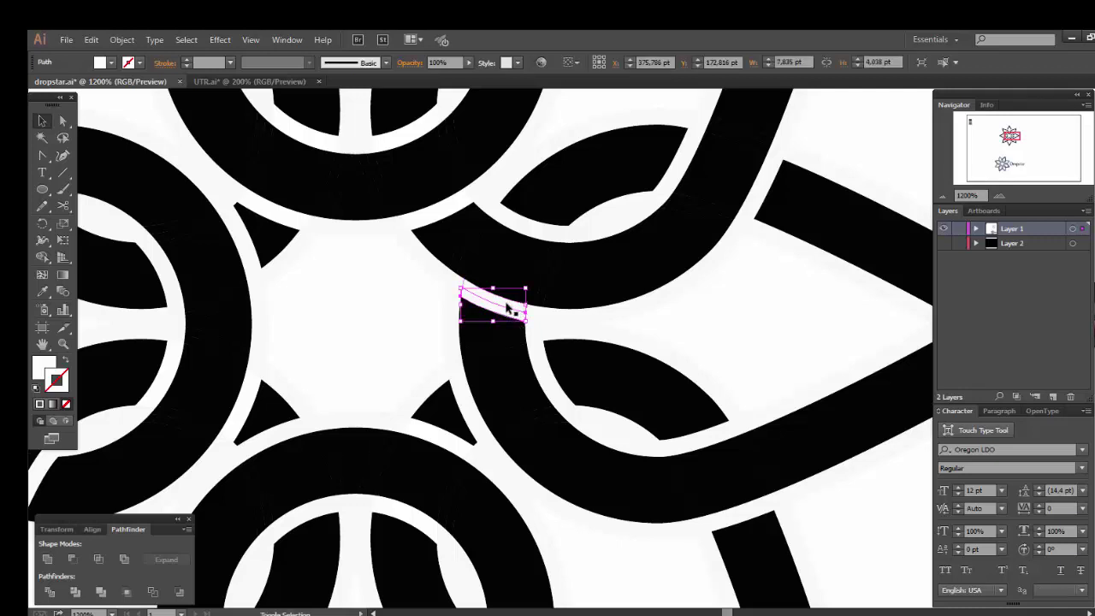
{"action": "left_click", "coordinate": [542, 231], "text": "shift"}
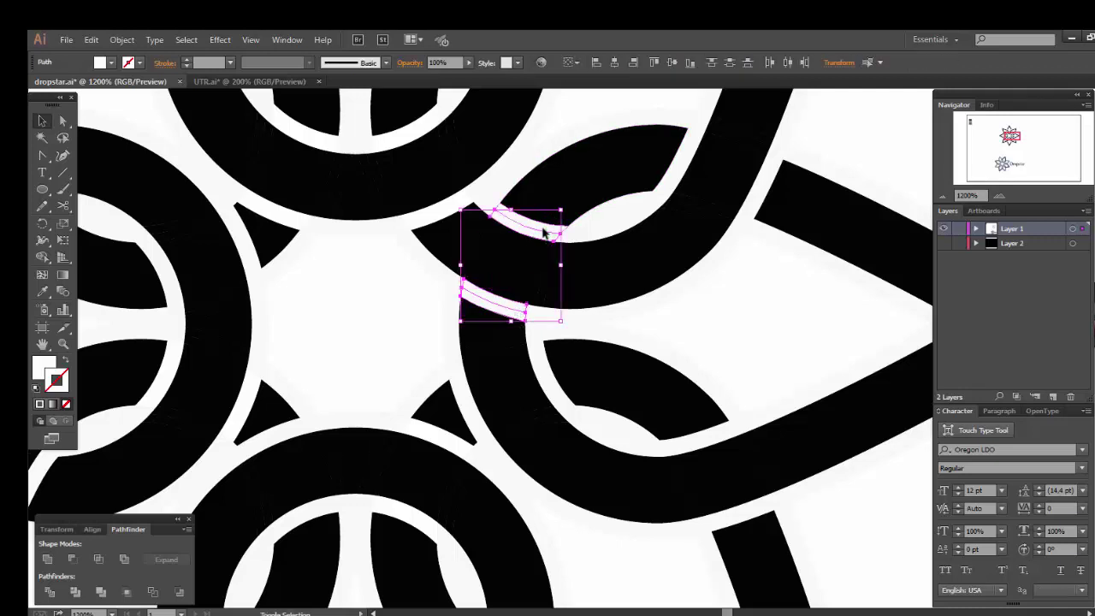
{"action": "left_click", "coordinate": [42, 291]}
{"action": "left_click_drag", "start_coordinate": [463, 366], "coordinate": [504, 342]}
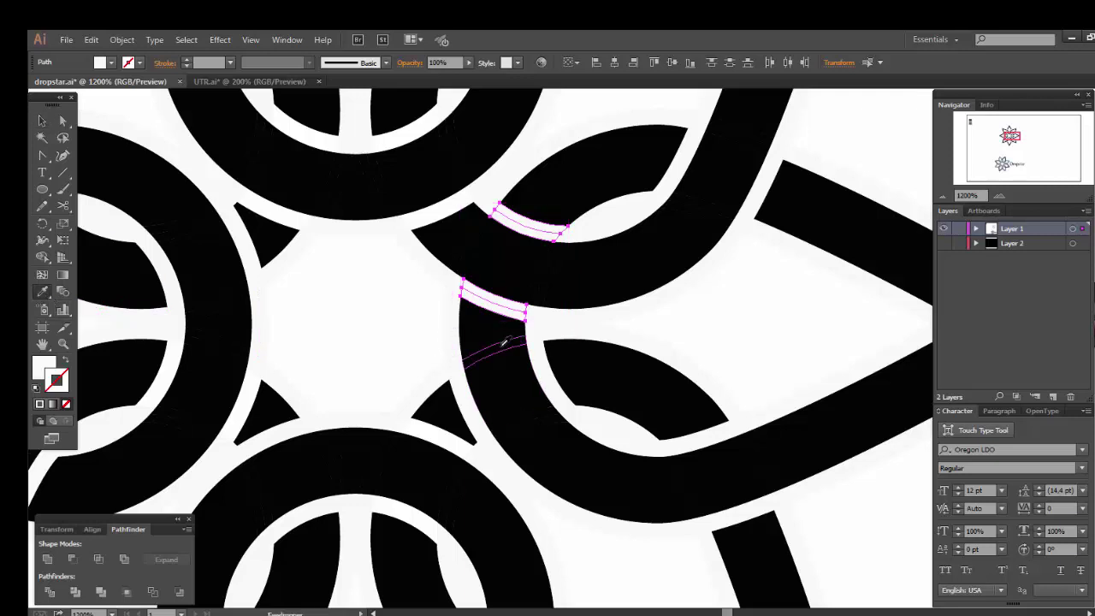
{"action": "left_click", "coordinate": [504, 342]}
{"action": "key", "text": "v"}
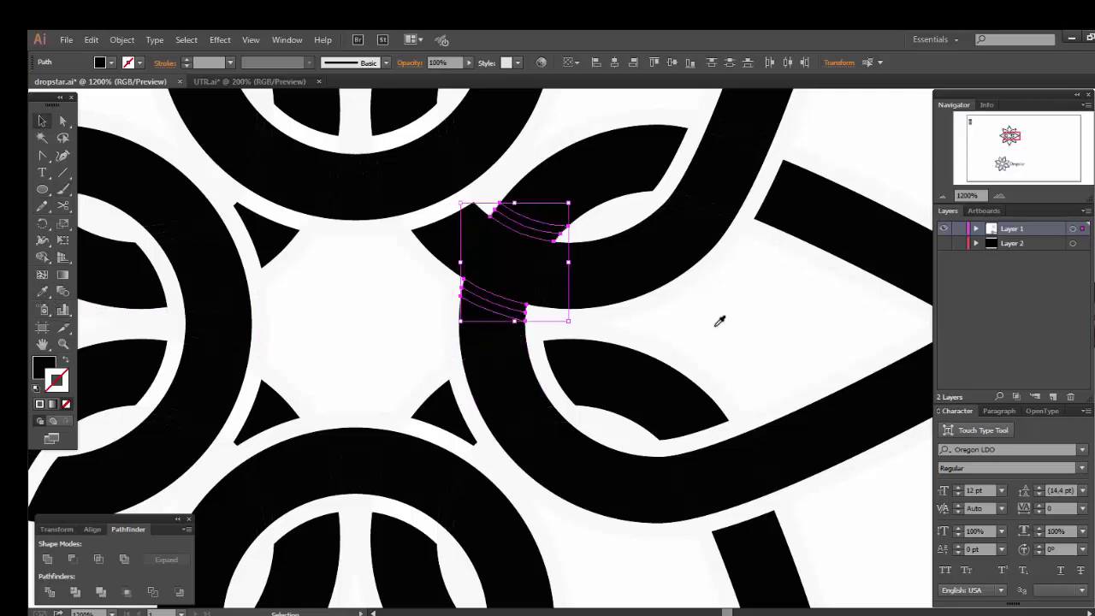
{"action": "left_click", "coordinate": [720, 321]}
- Stretch the left curved sliver across the band edge and fill both curved slivers white
{"action": "left_click", "coordinate": [551, 281]}
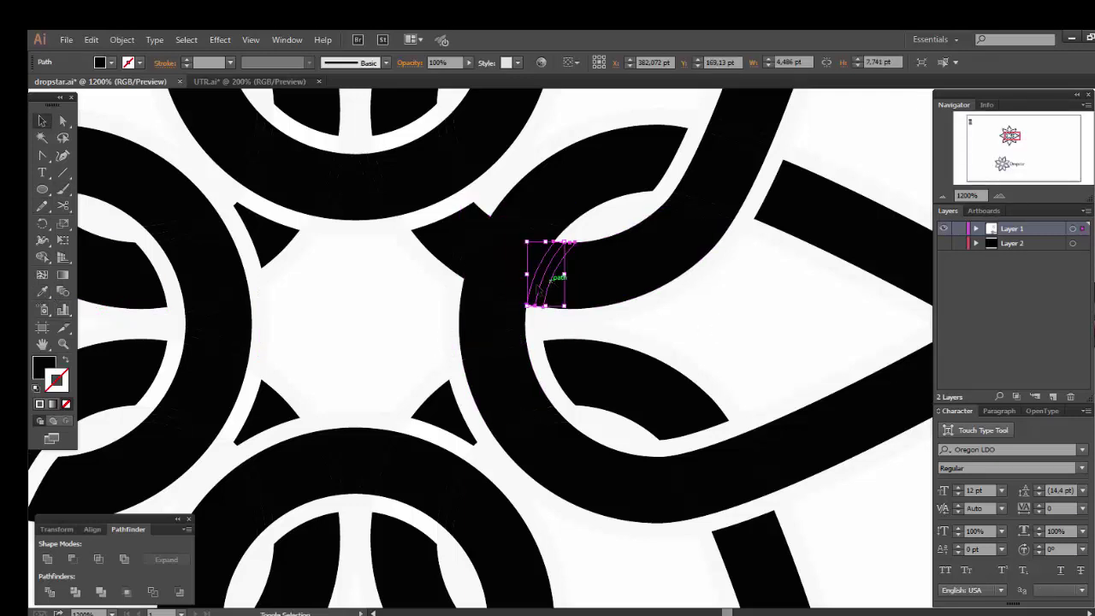
{"action": "left_click", "coordinate": [470, 267], "text": "shift"}
{"action": "left_click", "coordinate": [473, 261], "text": "shift"}
{"action": "left_click", "coordinate": [460, 265], "text": "shift"}
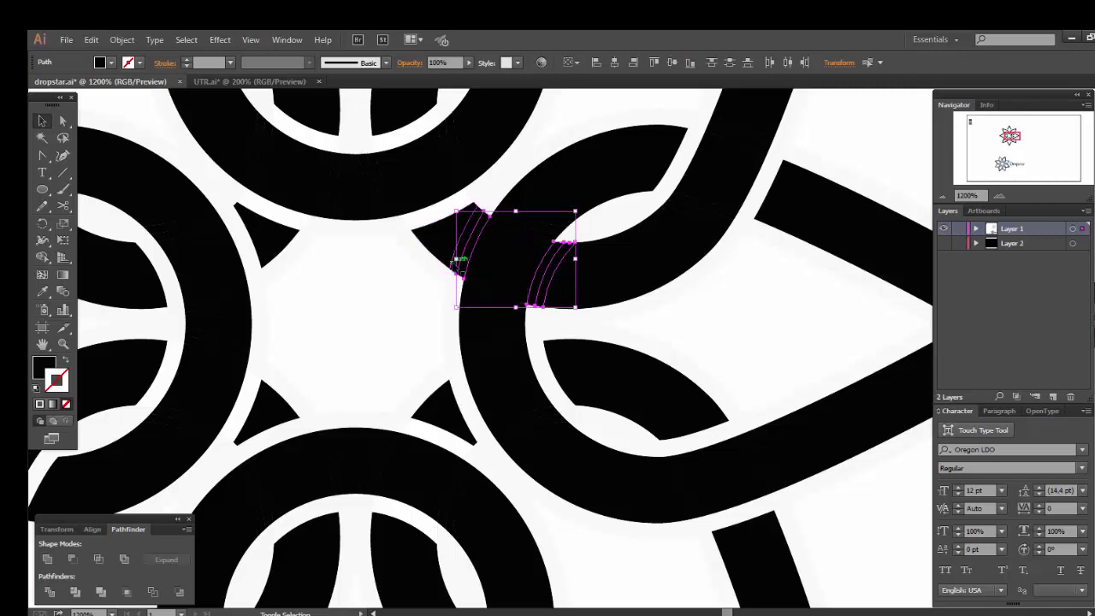
{"action": "left_click", "coordinate": [452, 271], "text": "shift"}
{"action": "left_click", "coordinate": [451, 272], "text": "shift"}
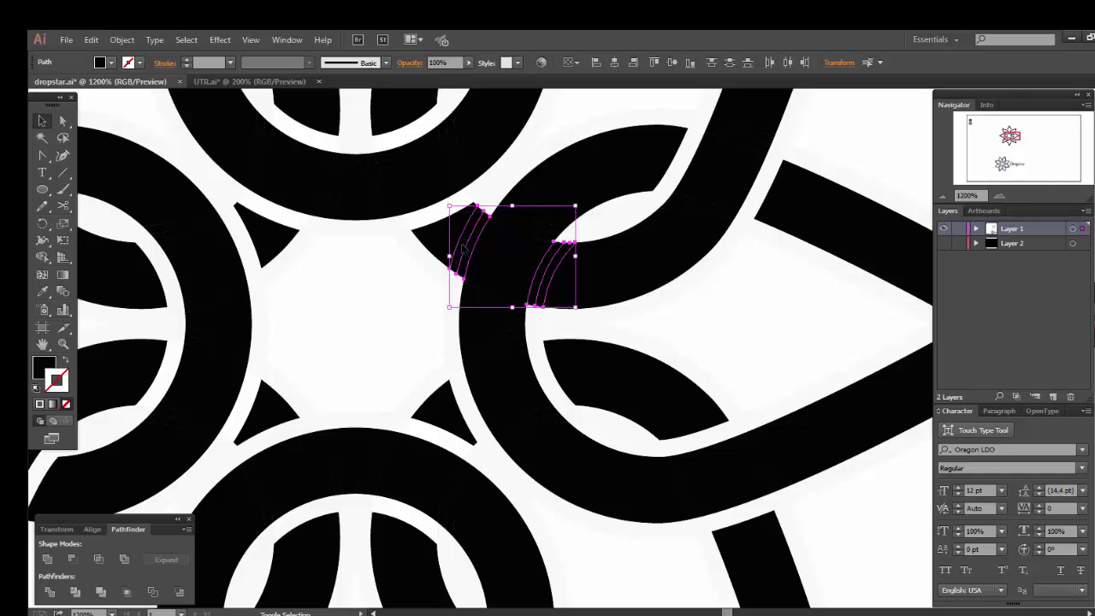
{"action": "left_click", "coordinate": [42, 291]}
{"action": "left_click", "coordinate": [347, 293]}
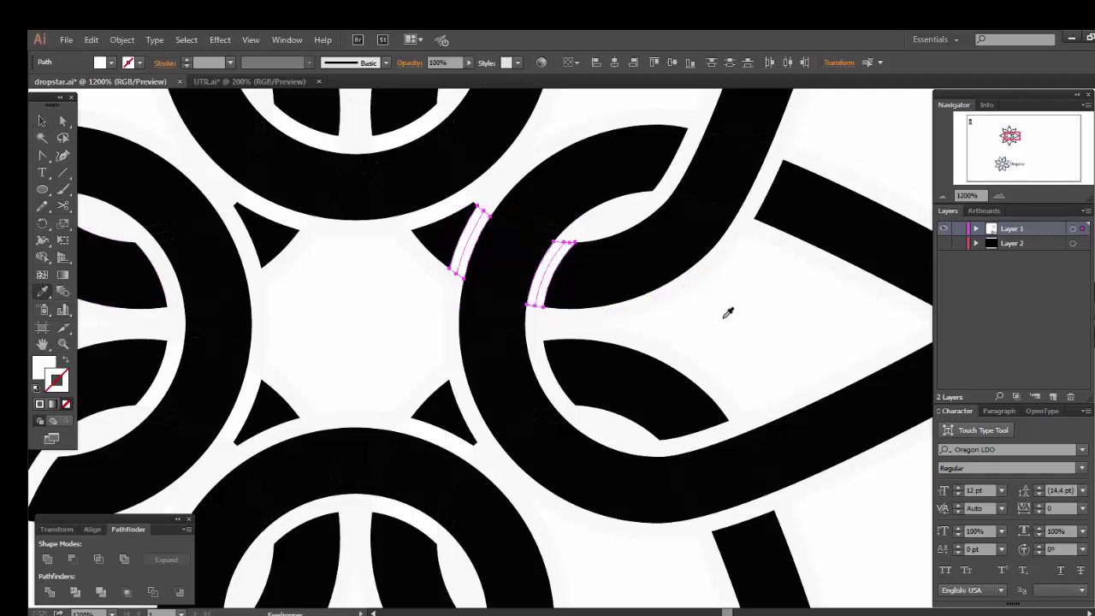
{"action": "key", "text": "v"}
{"action": "key", "text": "ctrl+shift+a"}
- Fill two sliver pairs at the lower-right crossings on the right arm black
{"action": "left_click", "coordinate": [701, 434]}
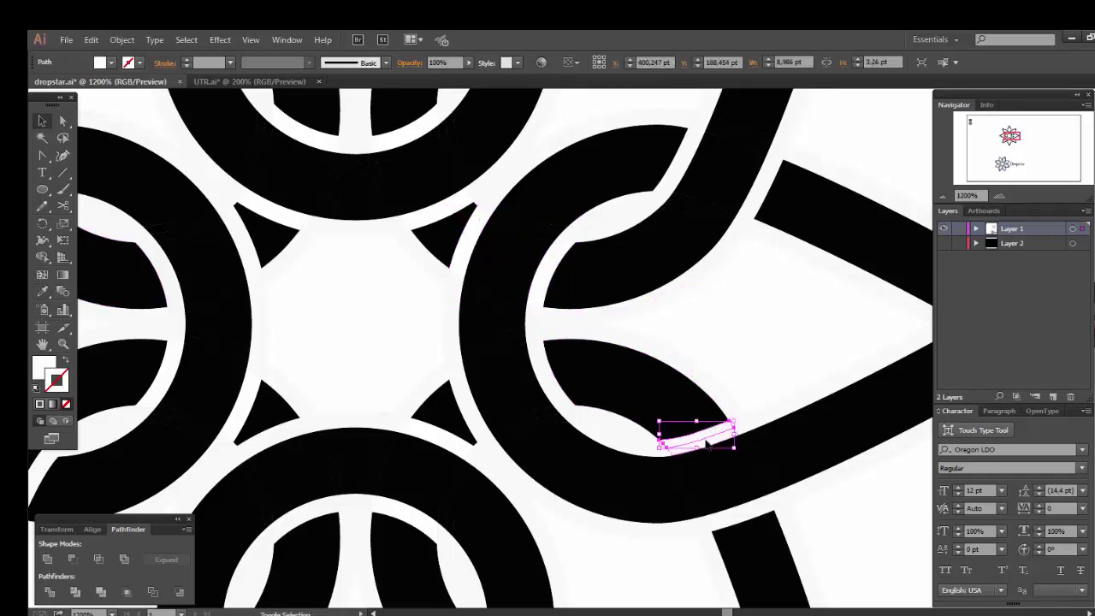
{"action": "left_click", "coordinate": [750, 518], "text": "shift"}
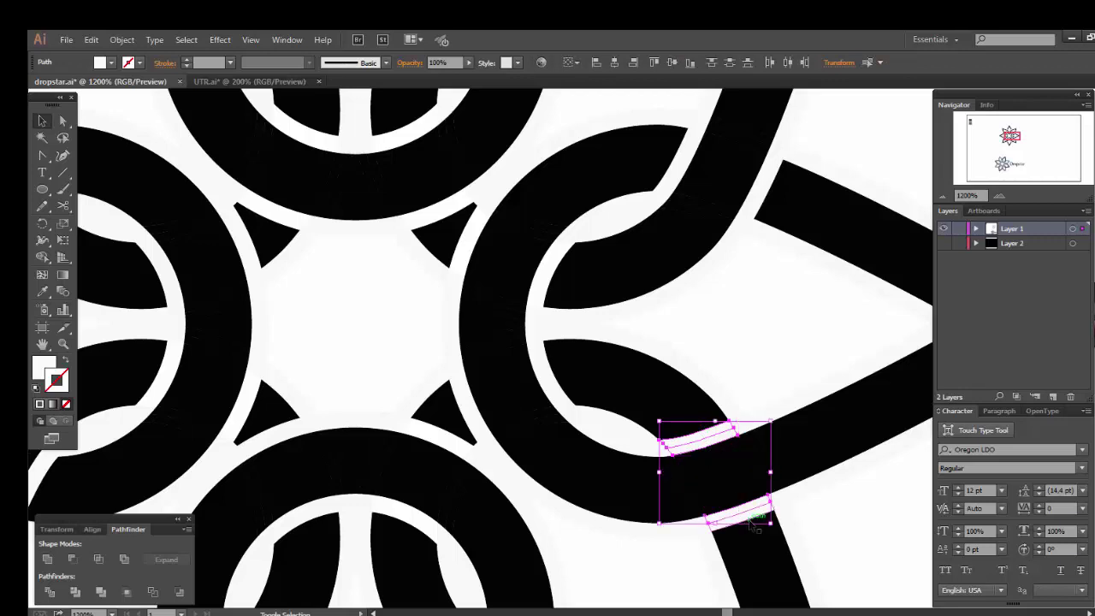
{"action": "left_click", "coordinate": [42, 292]}
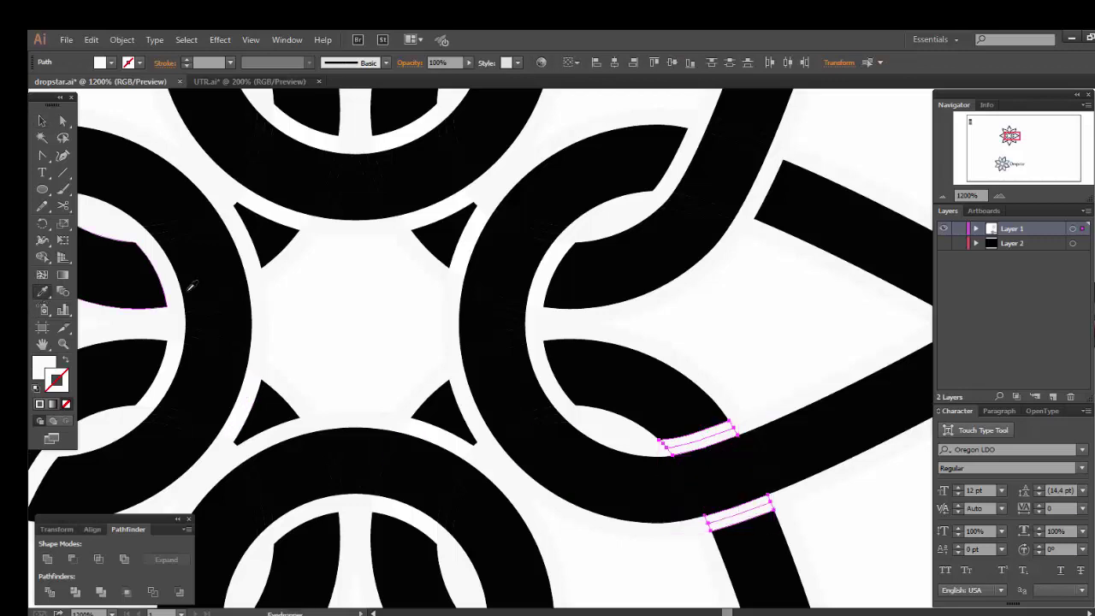
{"action": "left_click", "coordinate": [225, 285]}
{"action": "left_click", "coordinate": [747, 402]}
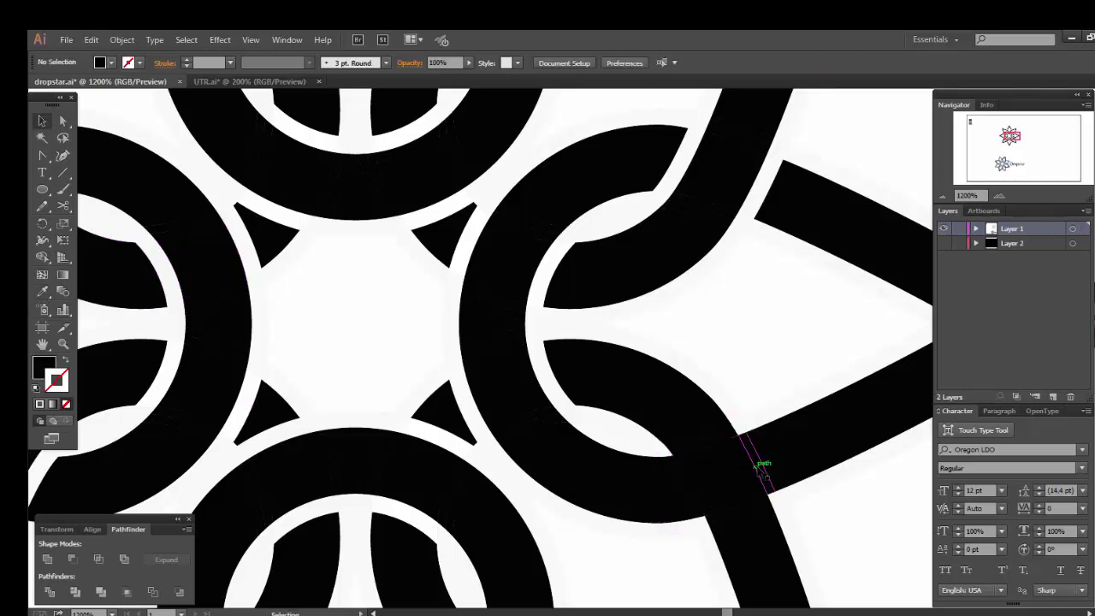
{"action": "left_click", "coordinate": [757, 462]}
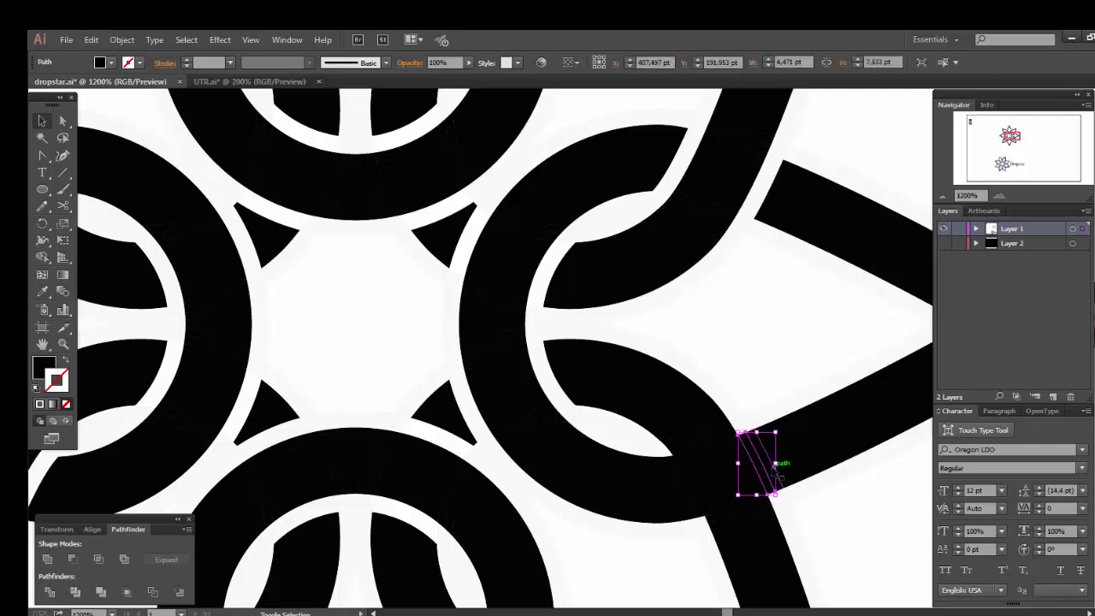
{"action": "left_click", "coordinate": [693, 500], "text": "shift"}
{"action": "left_click", "coordinate": [42, 291]}
{"action": "left_click", "coordinate": [164, 301]}
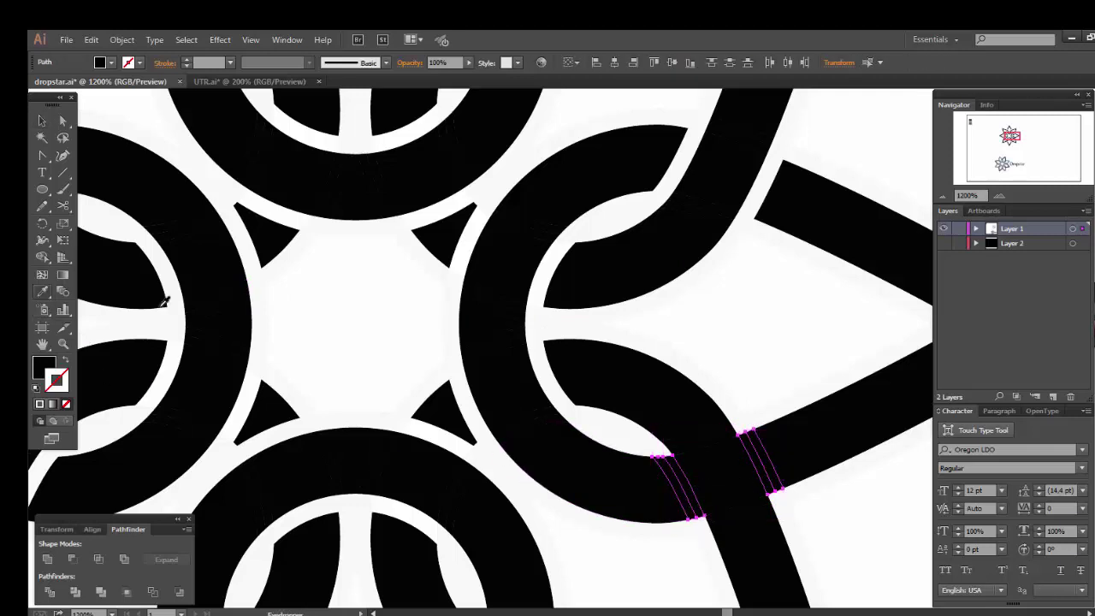
{"action": "key", "text": "v"}
{"action": "left_click", "coordinate": [787, 334]}
- Zoom out to 300%, centre the star, and marquee-select all its paths
{"action": "left_click_drag", "start_coordinate": [790, 291], "coordinate": [782, 431]}
{"action": "left_click", "coordinate": [942, 196]}
{"action": "left_click", "coordinate": [942, 196]}
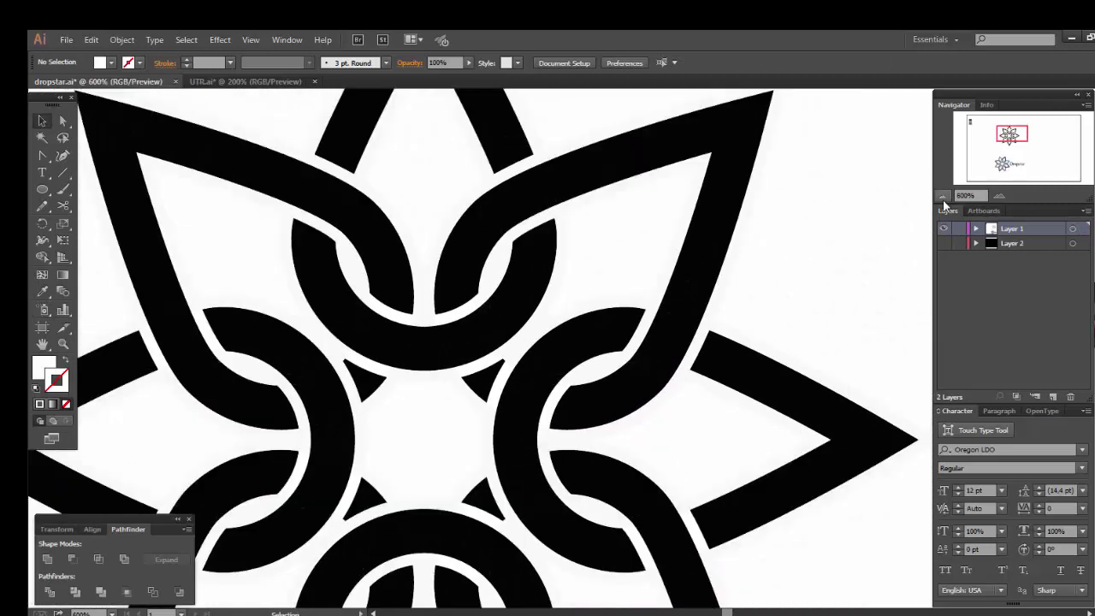
{"action": "left_click", "coordinate": [942, 196]}
{"action": "left_click_drag", "start_coordinate": [810, 317], "coordinate": [814, 256]}
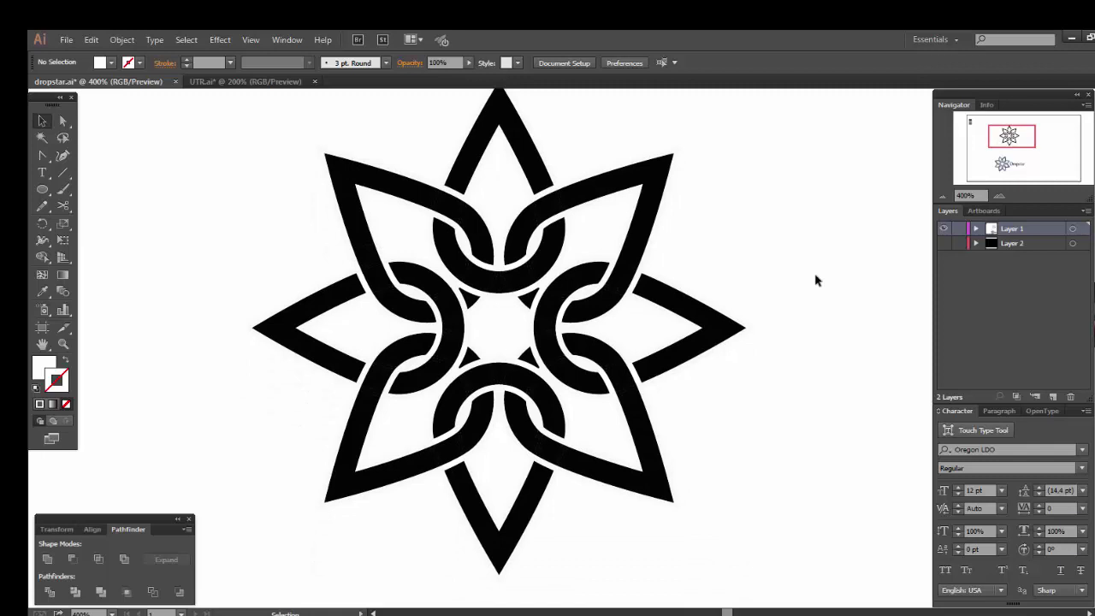
{"action": "left_click", "coordinate": [942, 196]}
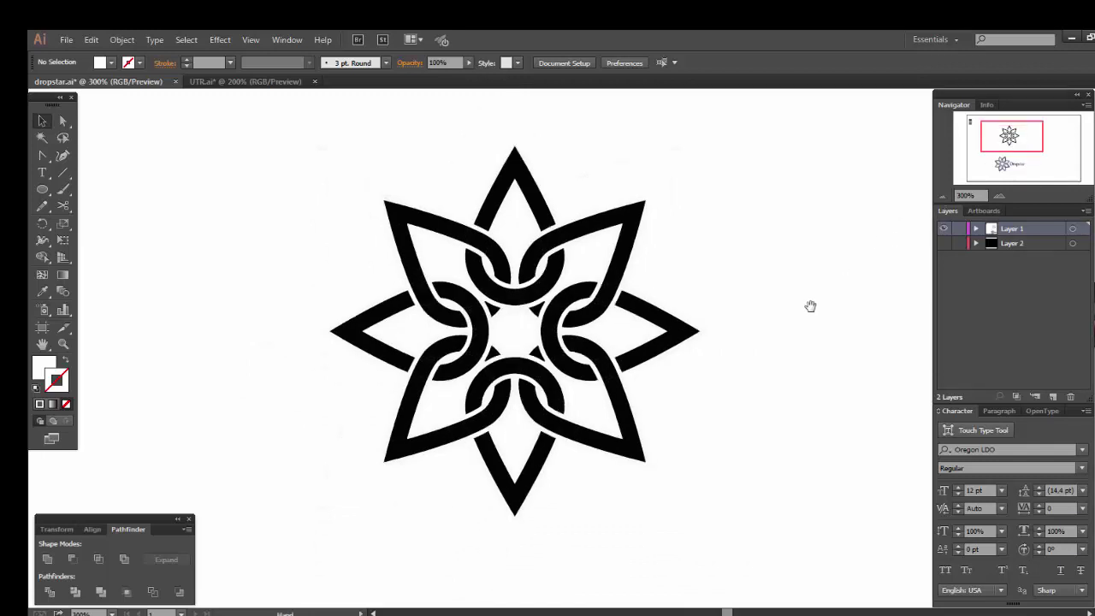
{"action": "left_click_drag", "start_coordinate": [810, 305], "coordinate": [792, 305]}
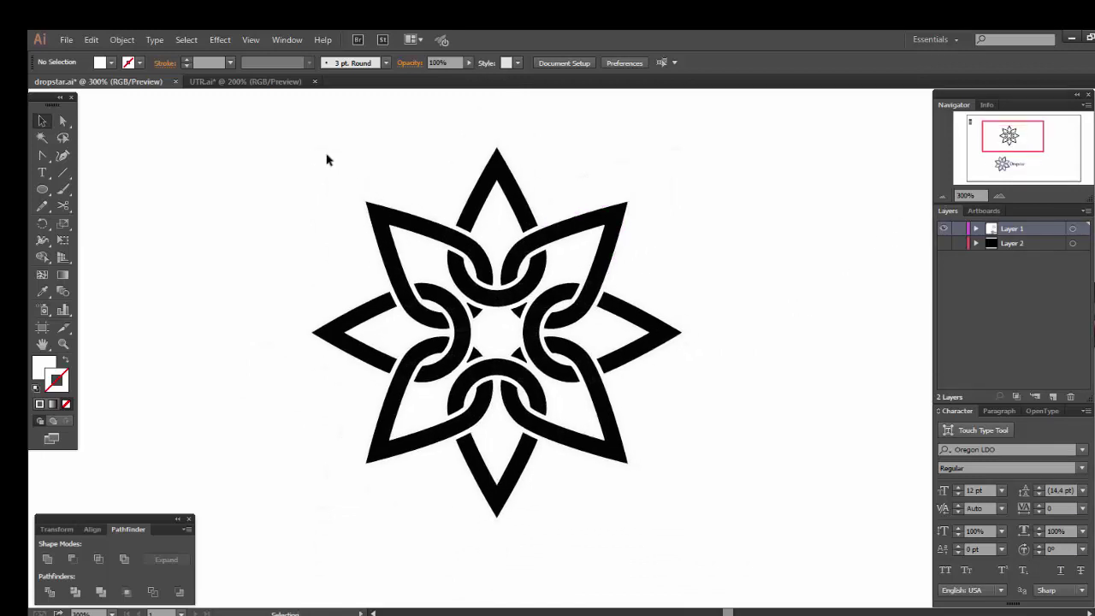
{"action": "left_click_drag", "start_coordinate": [257, 139], "coordinate": [756, 522]}
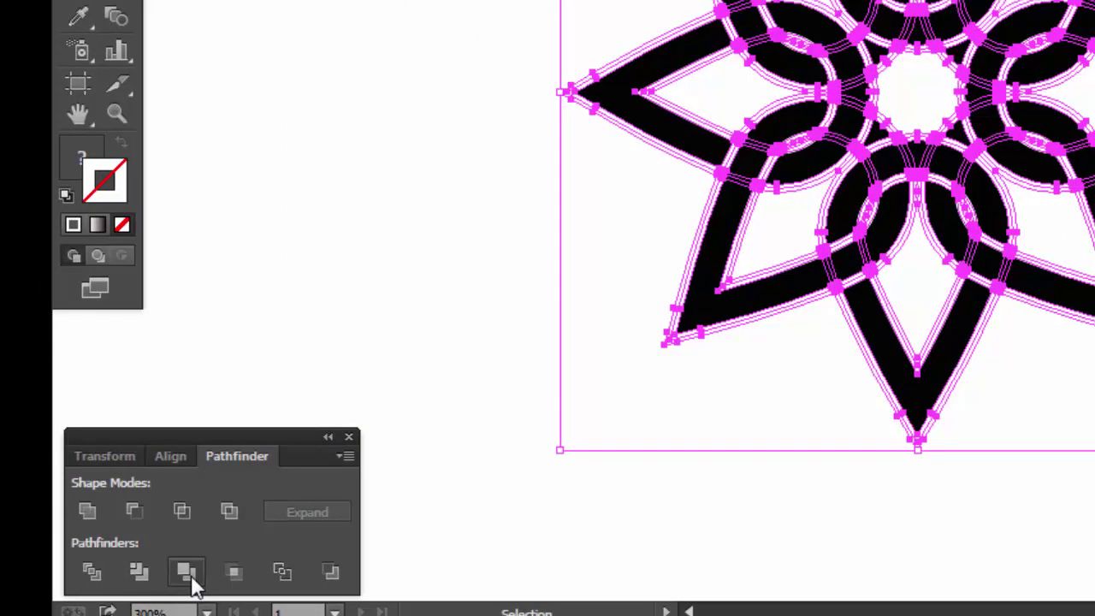
{"action": "left_click", "coordinate": [186, 572]}
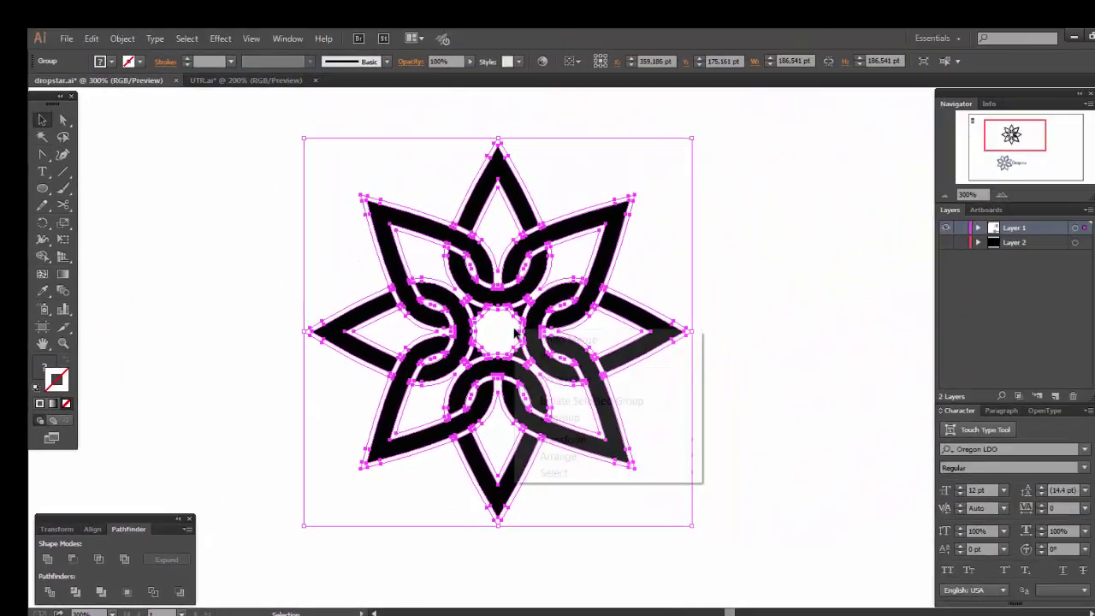
{"action": "right_click", "coordinate": [516, 333]}
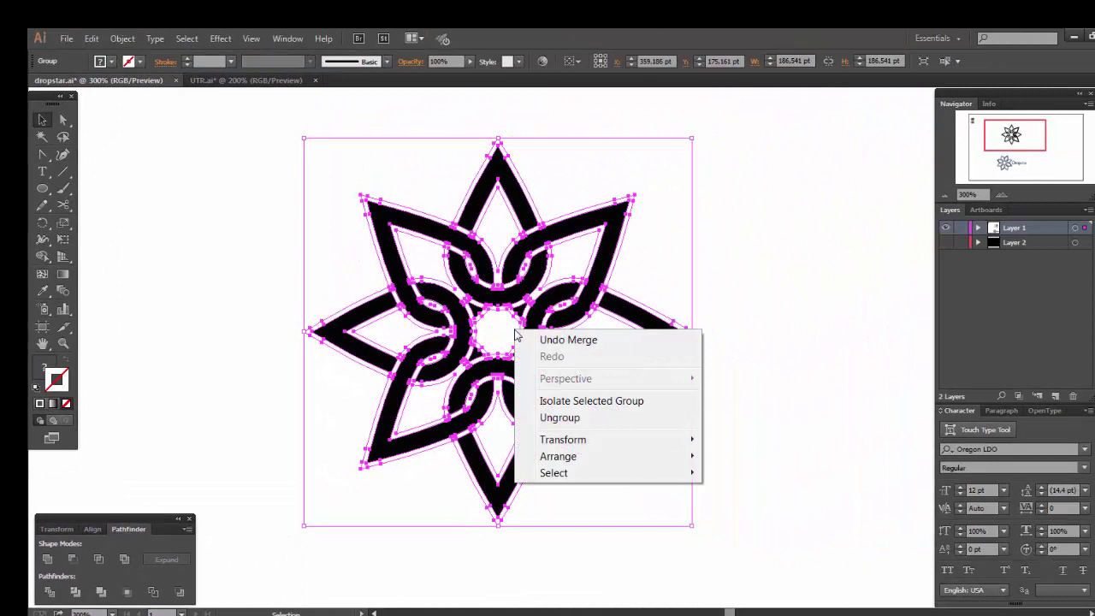
{"action": "left_click", "coordinate": [596, 418]}
{"action": "left_click", "coordinate": [704, 489]}
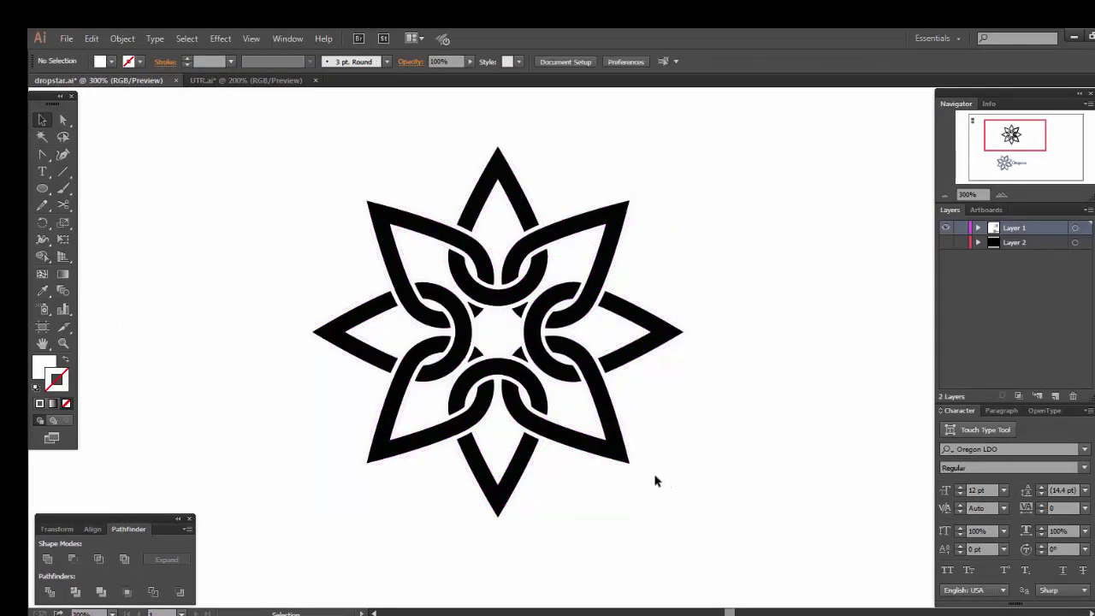
{"action": "left_click_drag", "start_coordinate": [640, 475], "coordinate": [636, 469]}
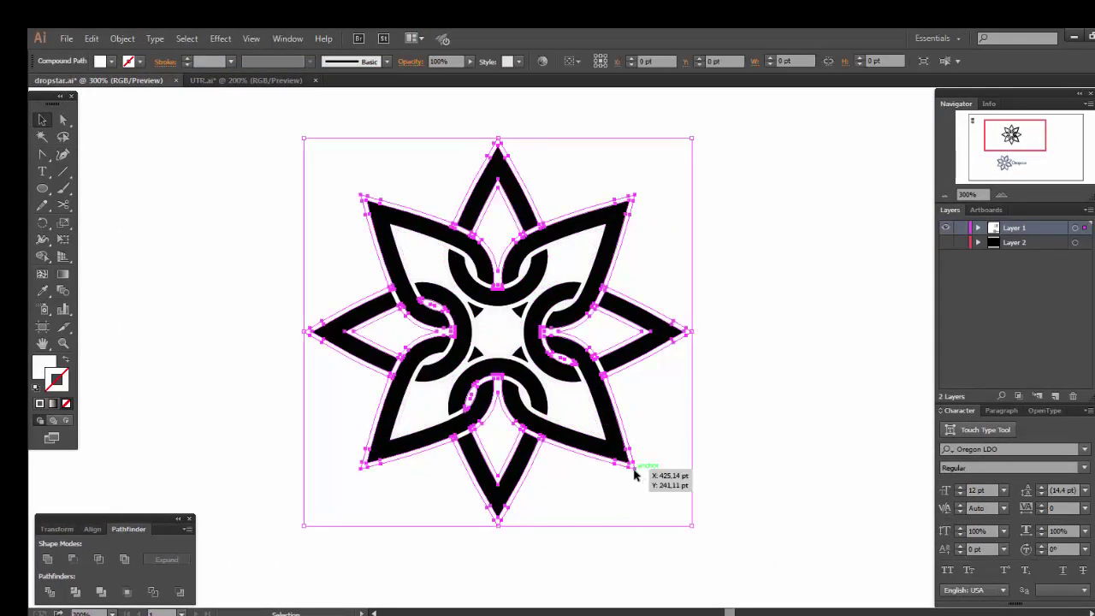
{"action": "left_click", "coordinate": [635, 476]}
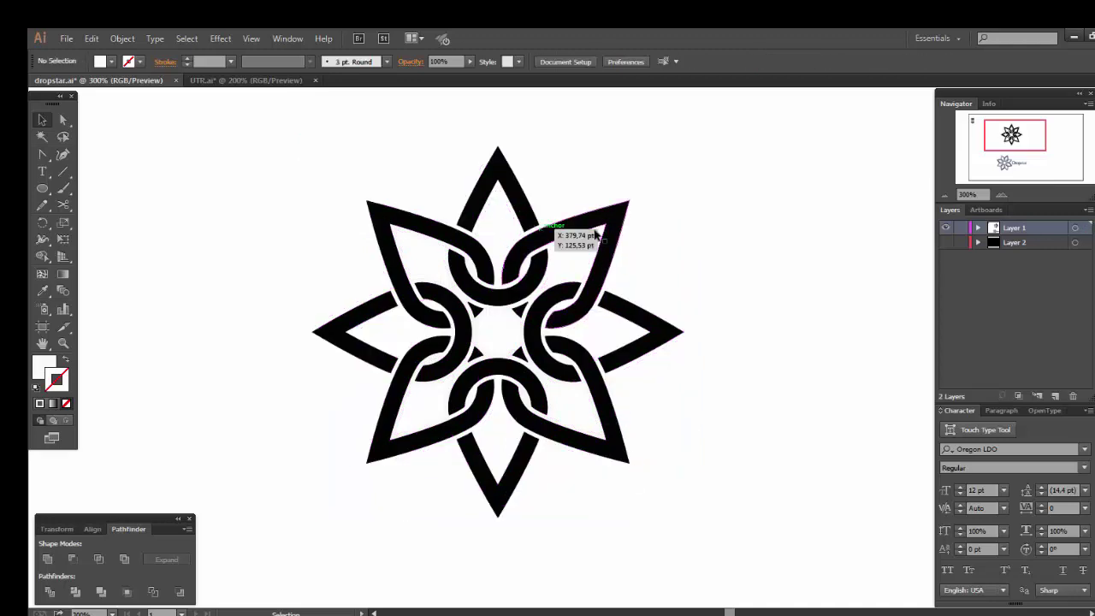
{"action": "key", "text": "slash"}
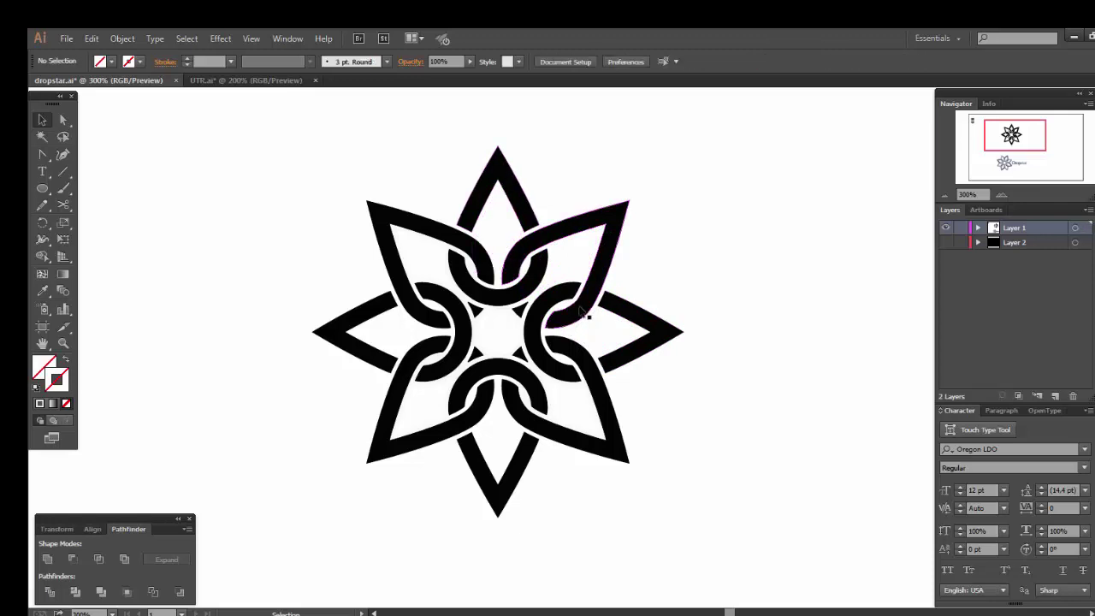
{"action": "left_click", "coordinate": [499, 346]}
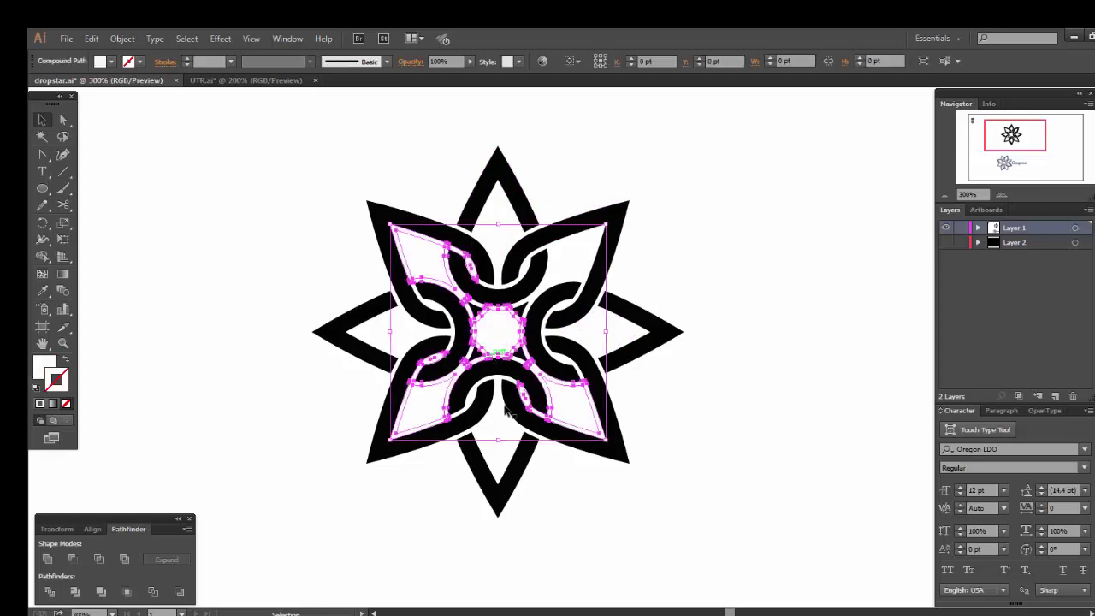
{"action": "left_click", "coordinate": [506, 419]}
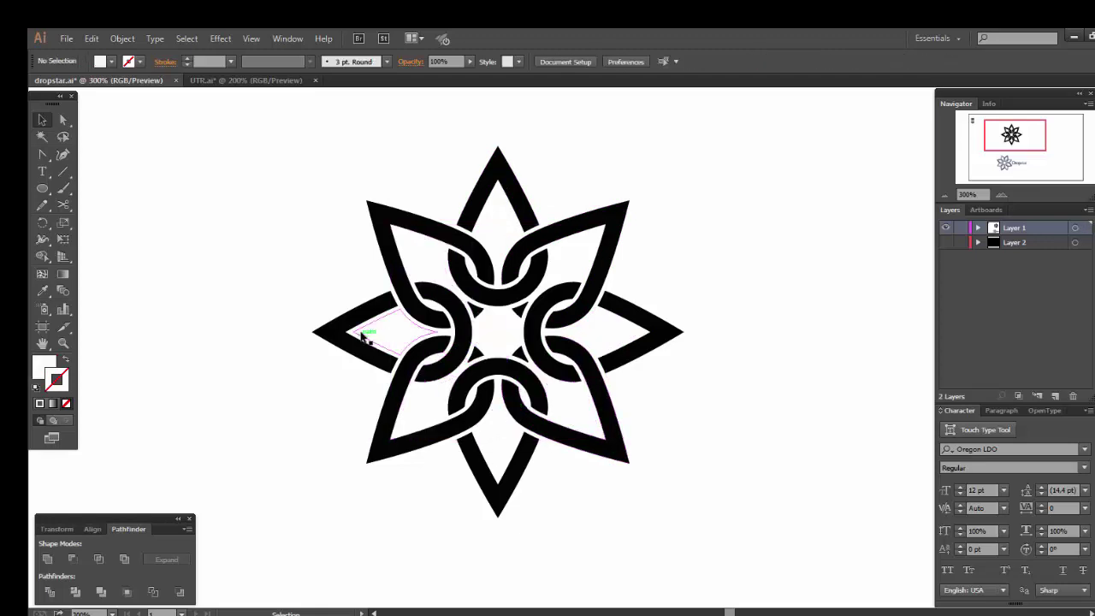
{"action": "left_click", "coordinate": [419, 244]}
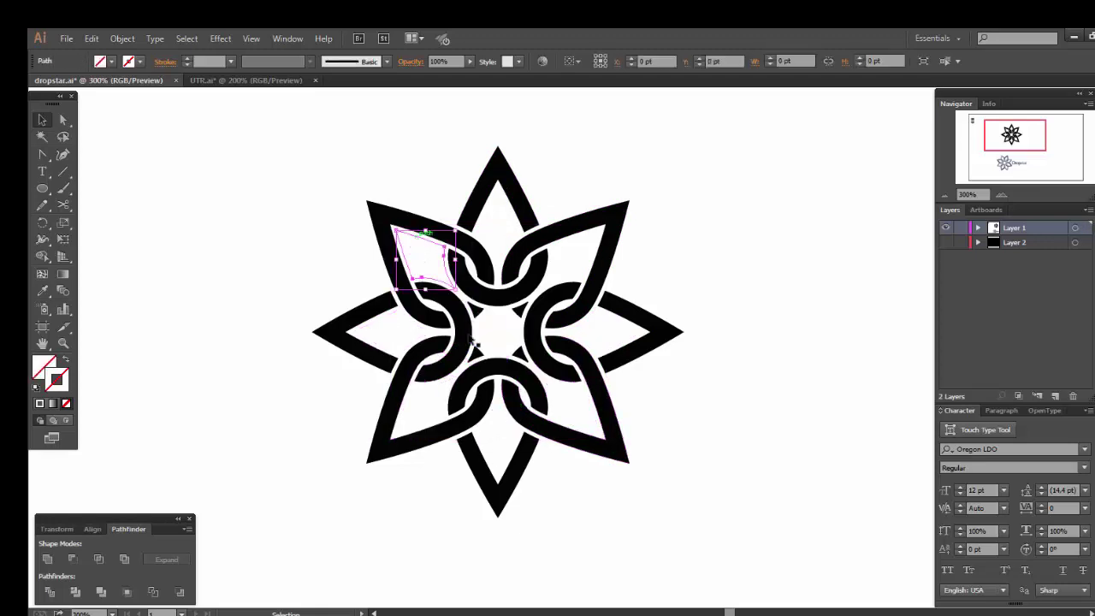
{"action": "left_click", "coordinate": [453, 393]}
- Select the interlaced star, then pan the view so the star sits further left
{"action": "left_click_drag", "start_coordinate": [296, 154], "coordinate": [770, 558]}
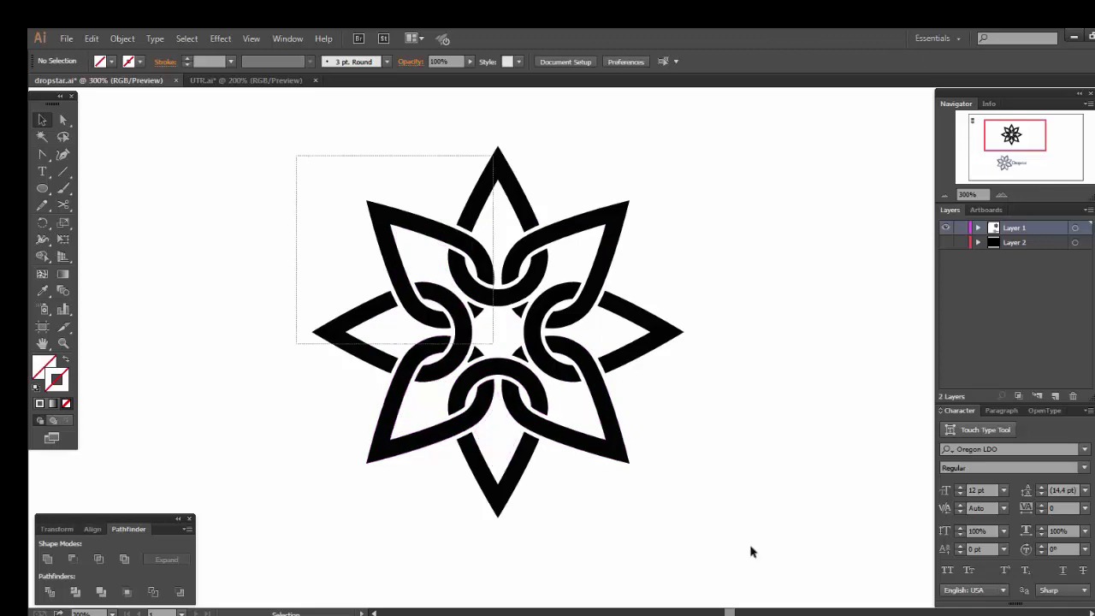
{"action": "left_click", "coordinate": [671, 441]}
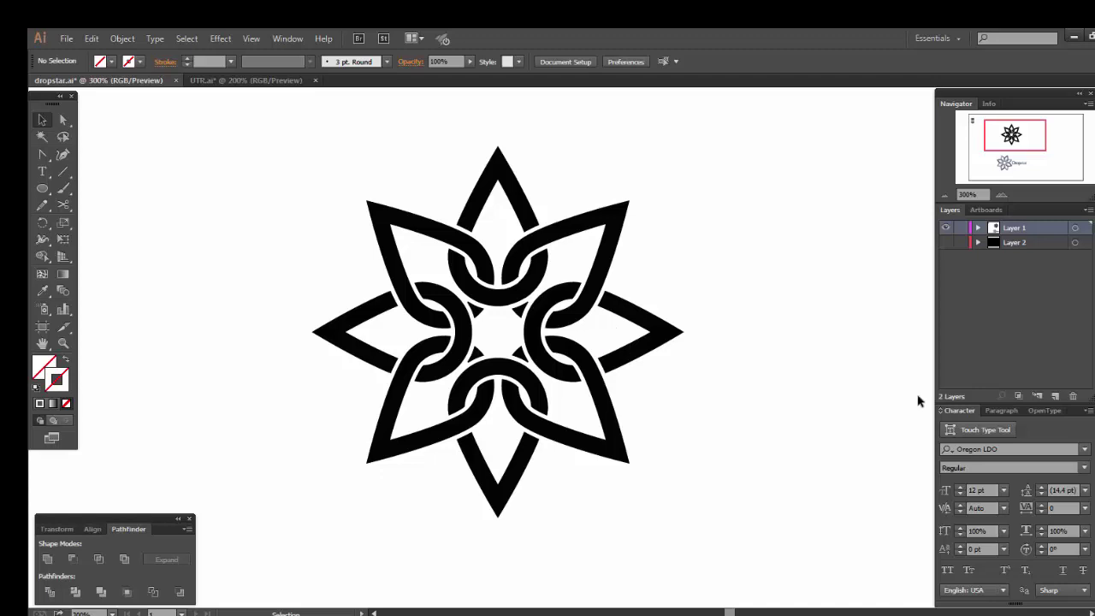
{"action": "left_click_drag", "start_coordinate": [744, 410], "coordinate": [629, 395]}
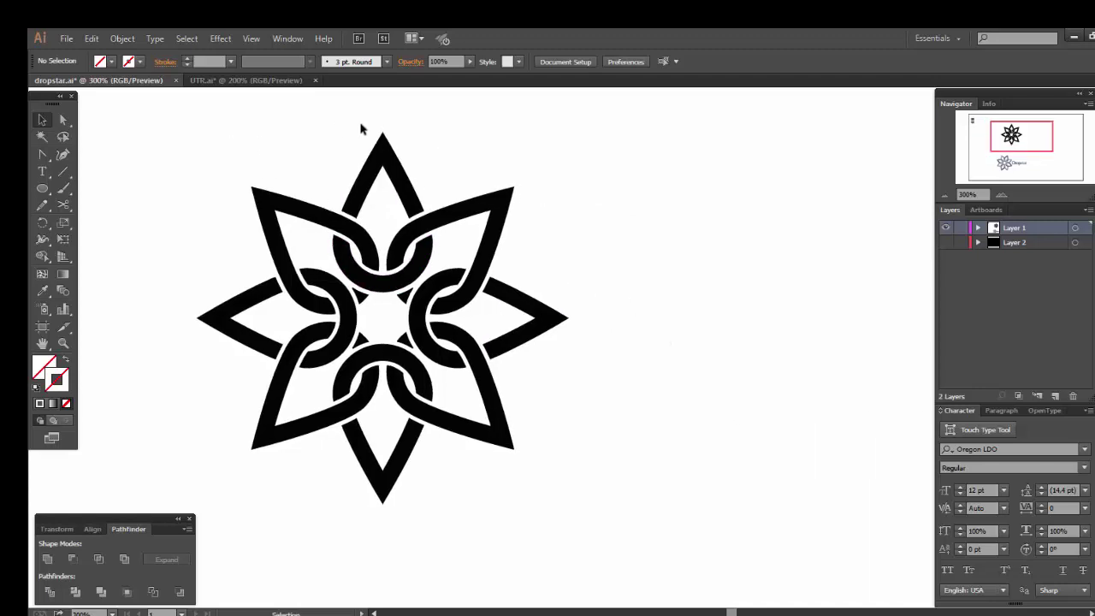
{"action": "left_click", "coordinate": [386, 145]}
{"action": "left_click_drag", "start_coordinate": [460, 147], "coordinate": [647, 190]}
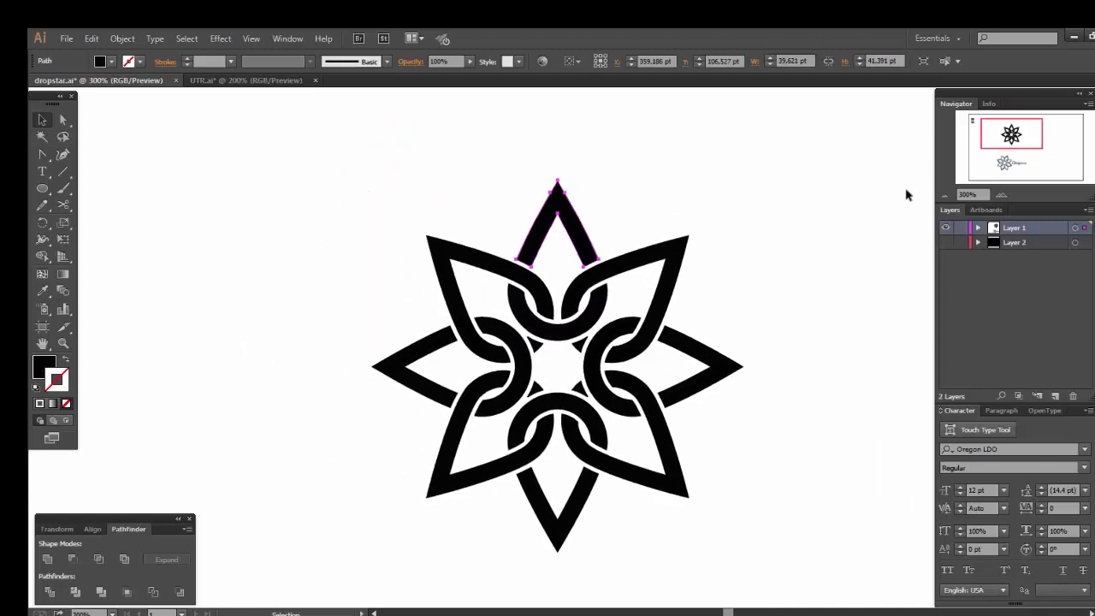
- Zoom out, drag the blue and grey squares beside the star, then return to 300%
{"action": "key", "text": "ctrl+minus"}
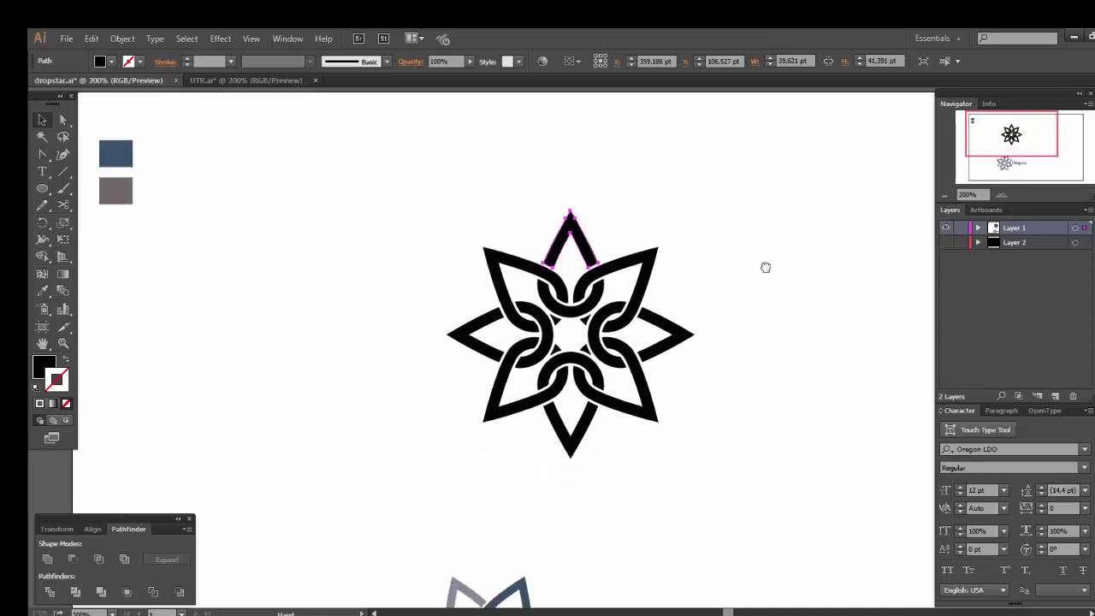
{"action": "left_click", "coordinate": [261, 242]}
{"action": "left_click_drag", "start_coordinate": [196, 234], "coordinate": [107, 112]}
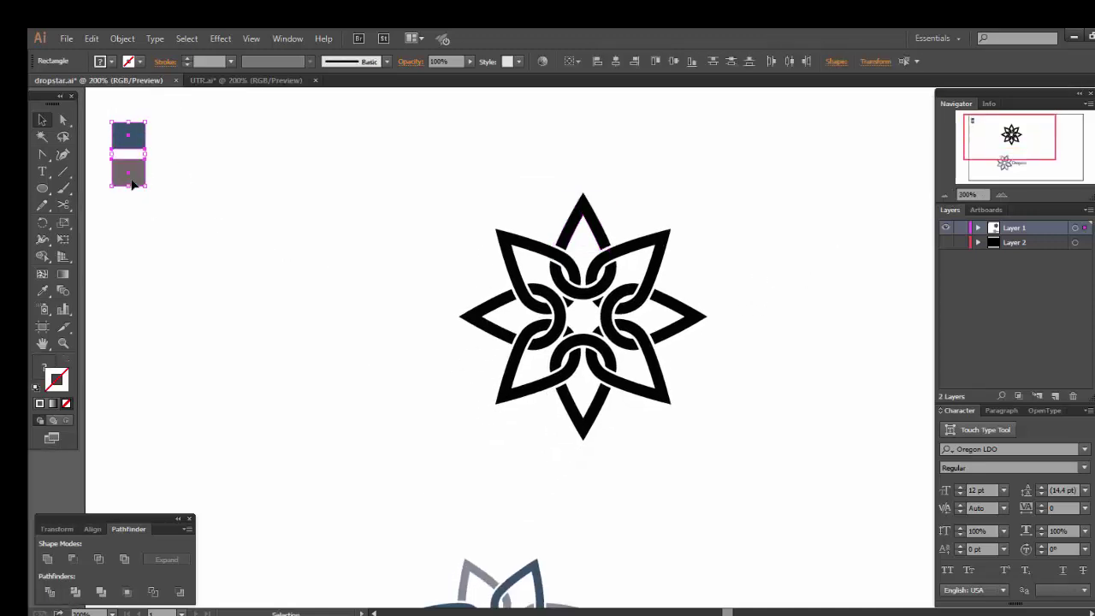
{"action": "left_click_drag", "start_coordinate": [134, 180], "coordinate": [424, 326]}
{"action": "left_click", "coordinate": [807, 277]}
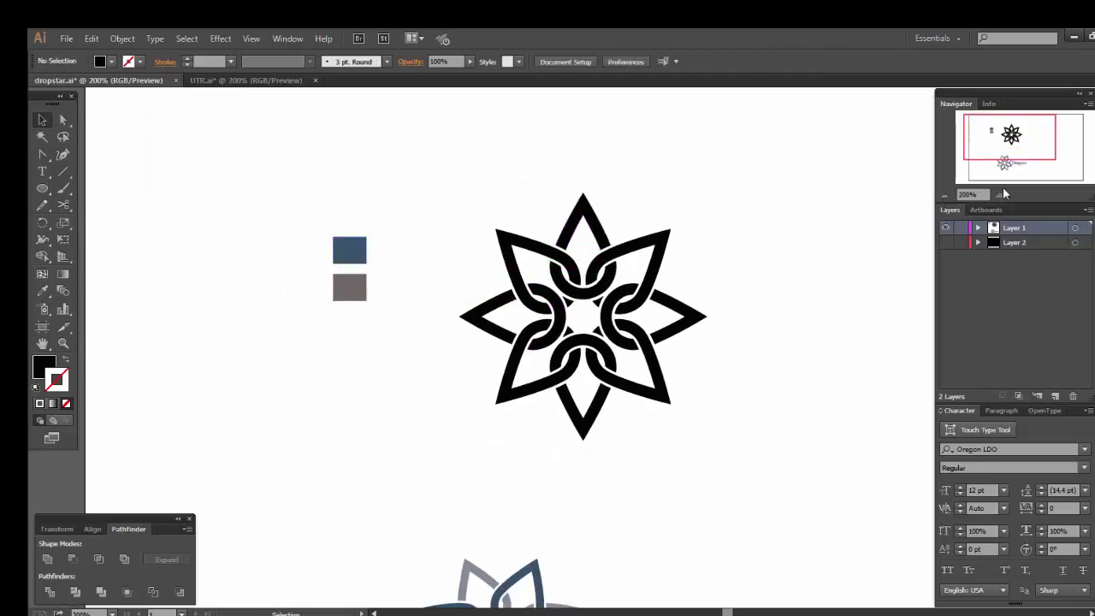
{"action": "left_click", "coordinate": [1003, 194]}
{"action": "left_click_drag", "start_coordinate": [770, 350], "coordinate": [681, 382]}
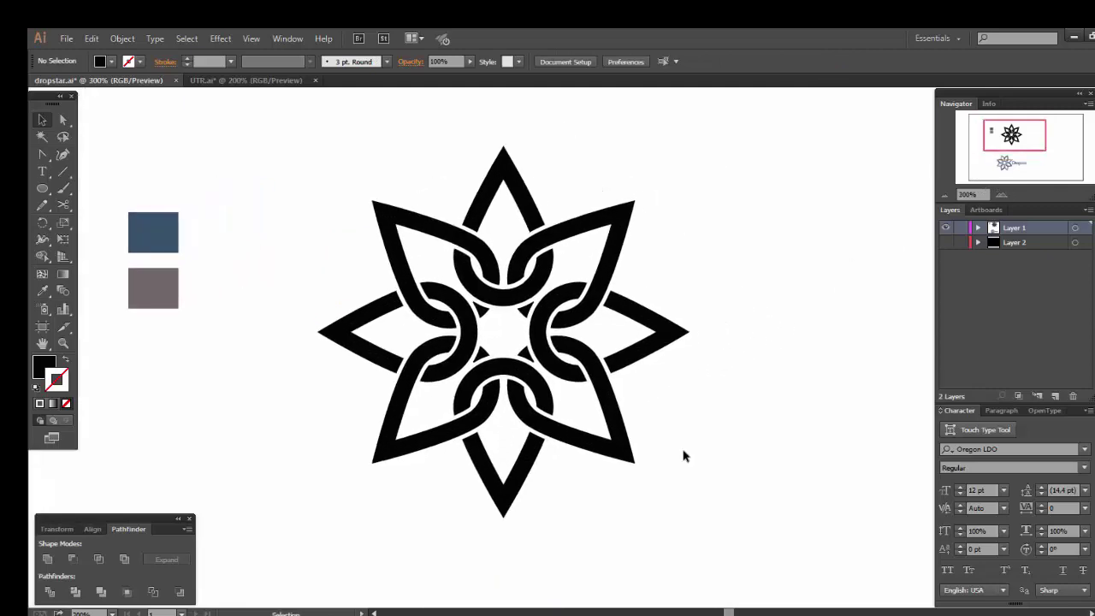
{"action": "left_click", "coordinate": [532, 196]}
- Colour the upright and horizontal teardrops and their inner arcs with the blue square's colour
{"action": "left_click", "coordinate": [504, 300], "text": "shift"}
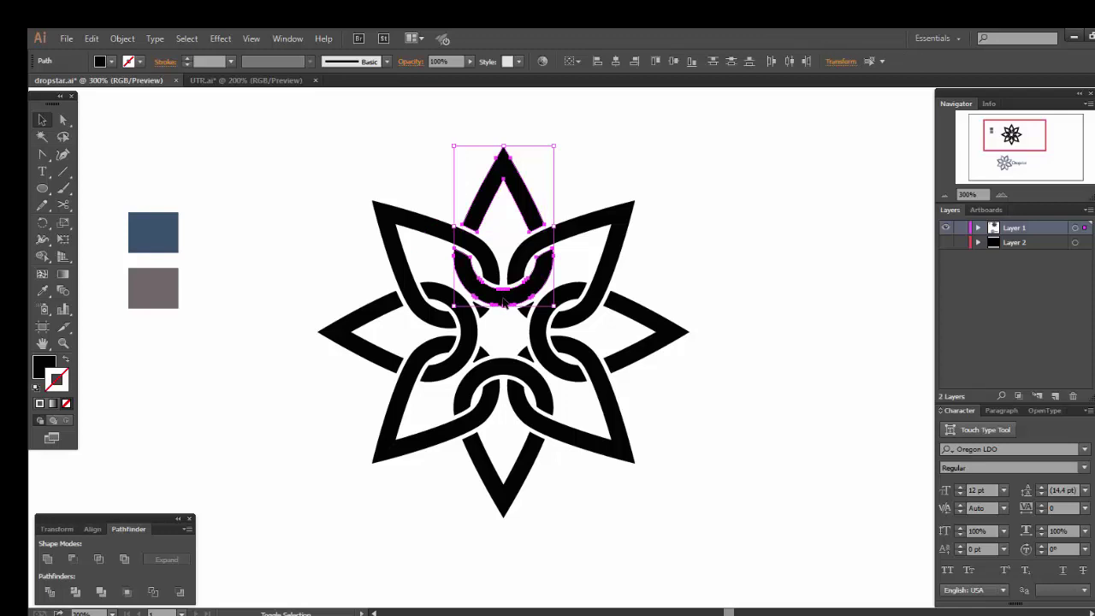
{"action": "left_click", "coordinate": [361, 348], "text": "shift"}
{"action": "left_click", "coordinate": [462, 355], "text": "shift"}
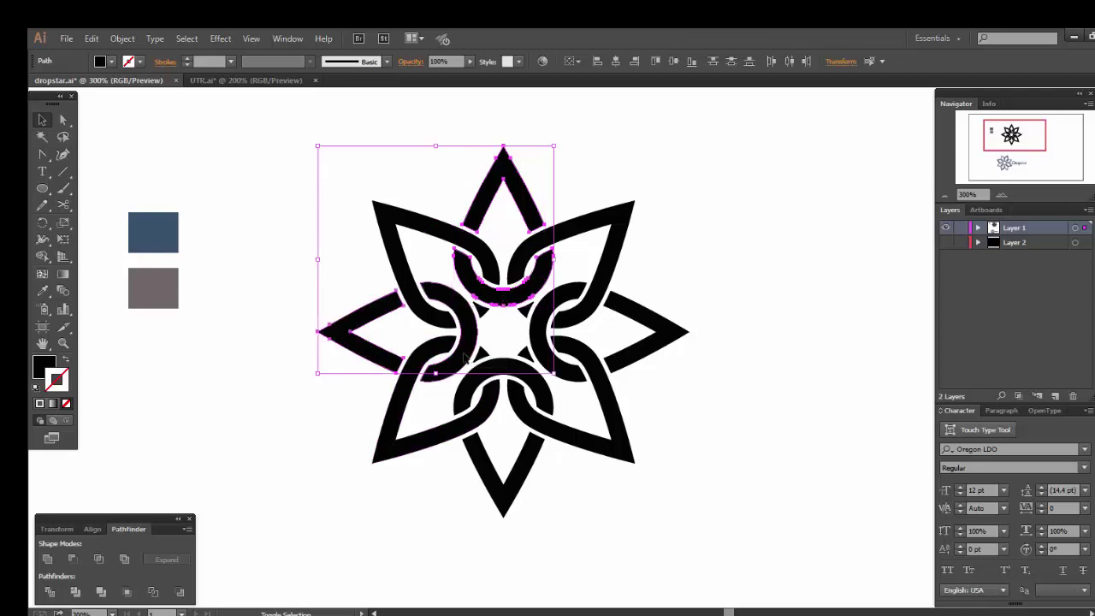
{"action": "left_click", "coordinate": [489, 485], "text": "shift"}
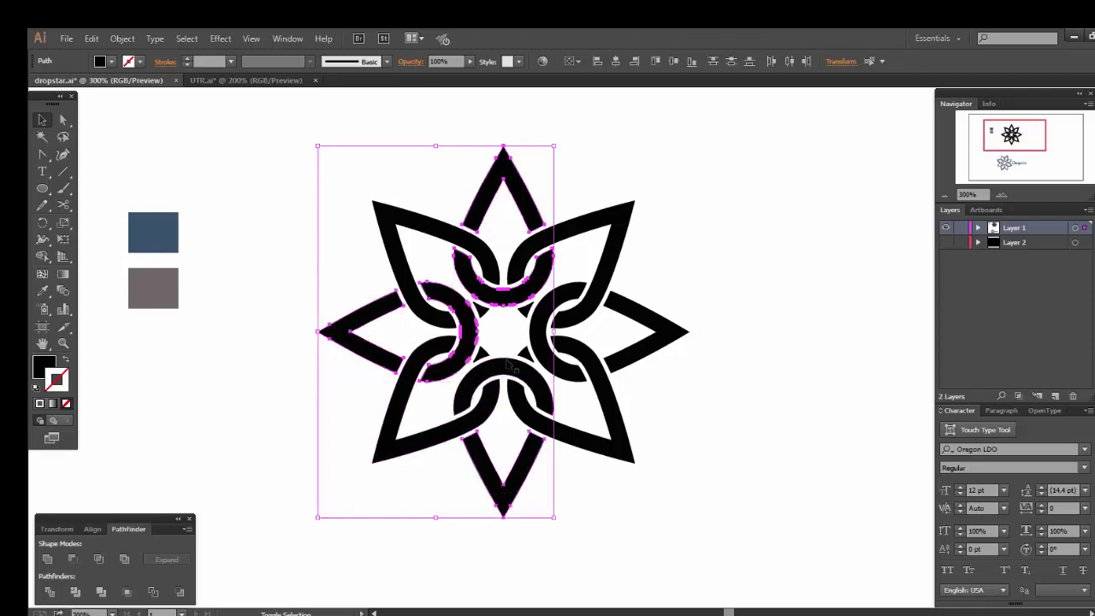
{"action": "left_click", "coordinate": [512, 370], "text": "shift"}
{"action": "left_click", "coordinate": [670, 348], "text": "shift"}
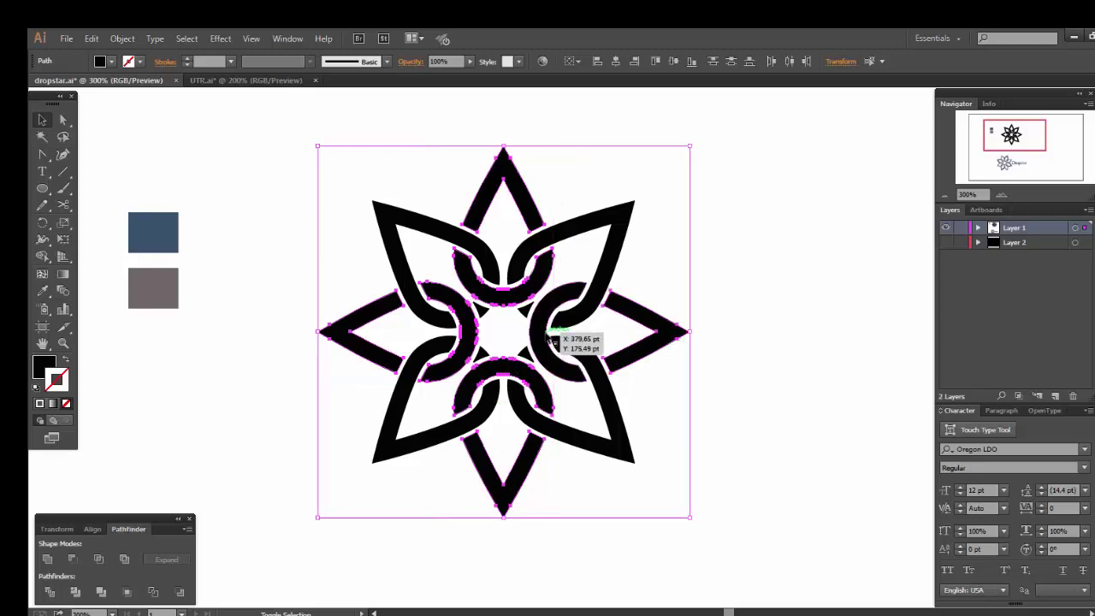
{"action": "left_click", "coordinate": [555, 338], "text": "shift"}
{"action": "left_click", "coordinate": [43, 290]}
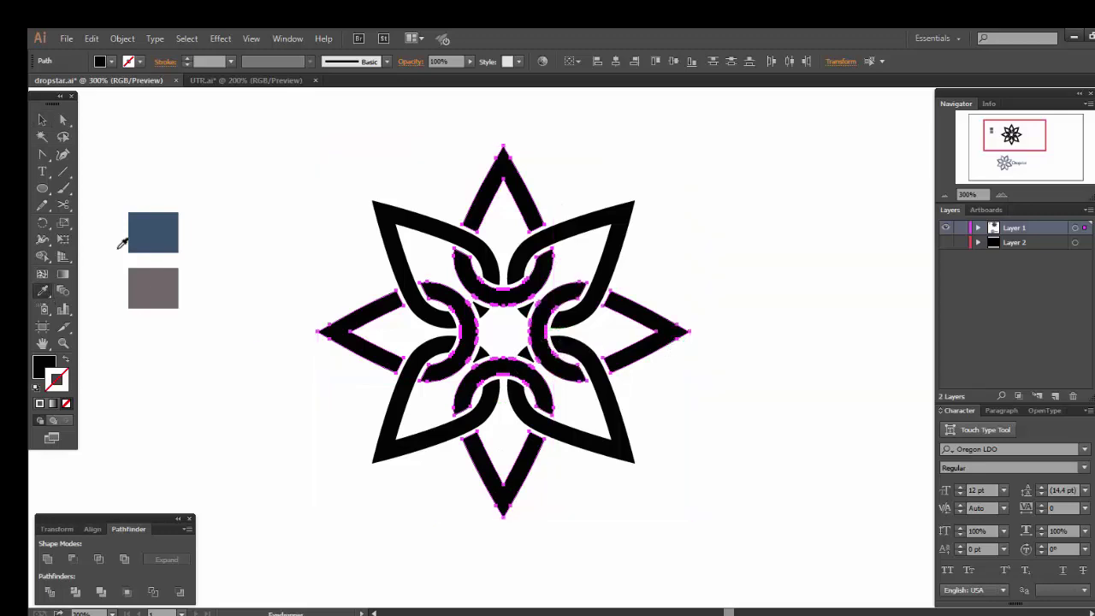
{"action": "left_click", "coordinate": [158, 227]}
- Colour the four diagonal black teardrops with the grey square's colour
{"action": "key", "text": "v"}
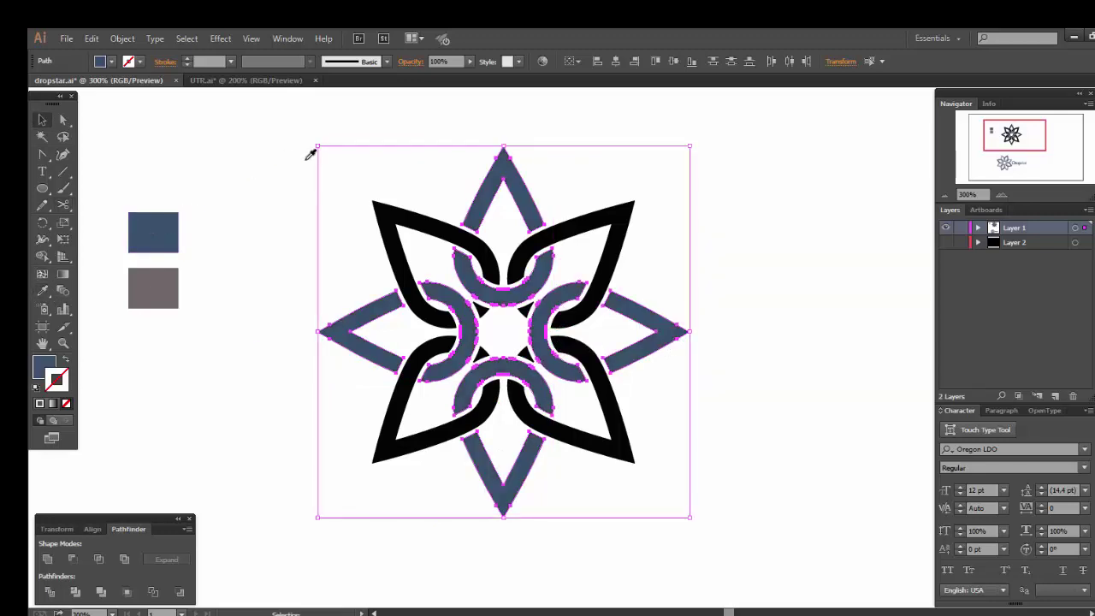
{"action": "left_click", "coordinate": [420, 201]}
{"action": "left_click", "coordinate": [393, 222]}
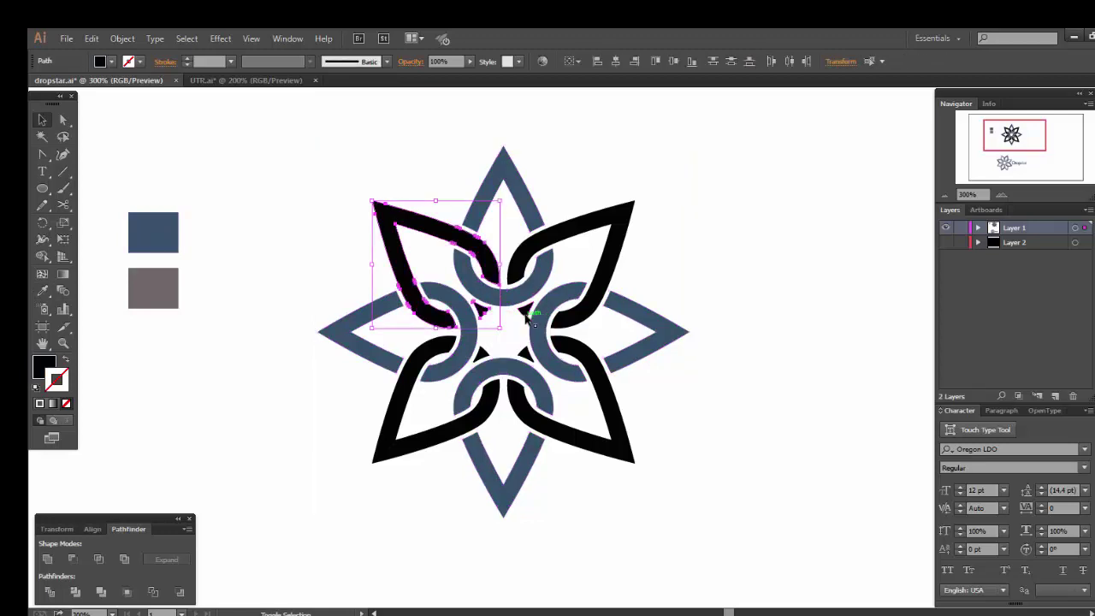
{"action": "left_click", "coordinate": [594, 308], "text": "shift"}
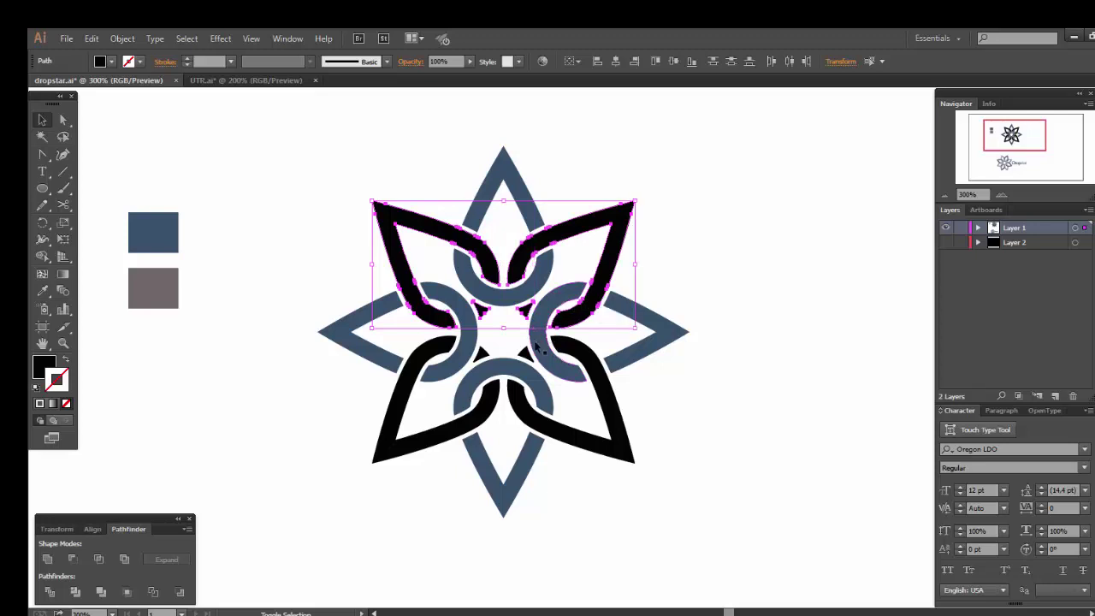
{"action": "left_click", "coordinate": [587, 368], "text": "shift"}
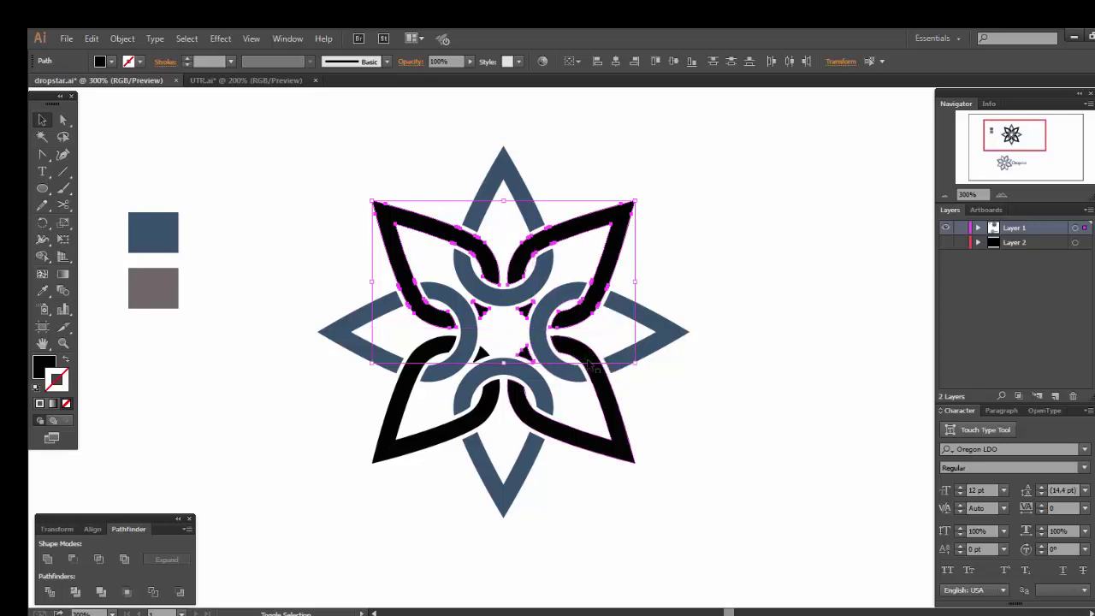
{"action": "left_click", "coordinate": [481, 421], "text": "shift"}
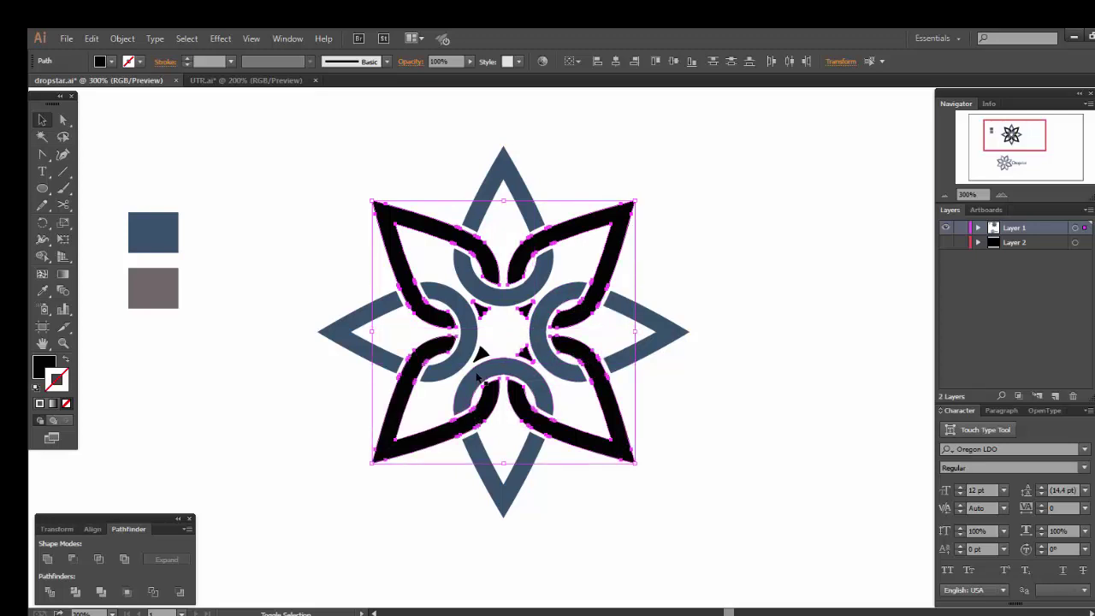
{"action": "left_click", "coordinate": [42, 291]}
{"action": "left_click", "coordinate": [154, 287]}
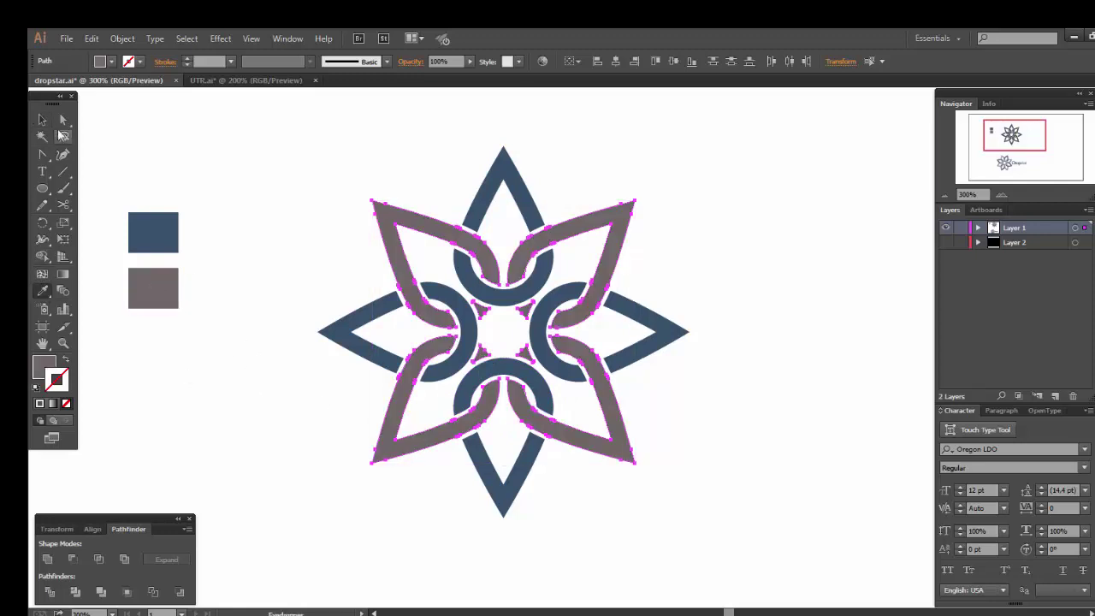
{"action": "left_click", "coordinate": [42, 120]}
{"action": "left_click", "coordinate": [264, 162]}
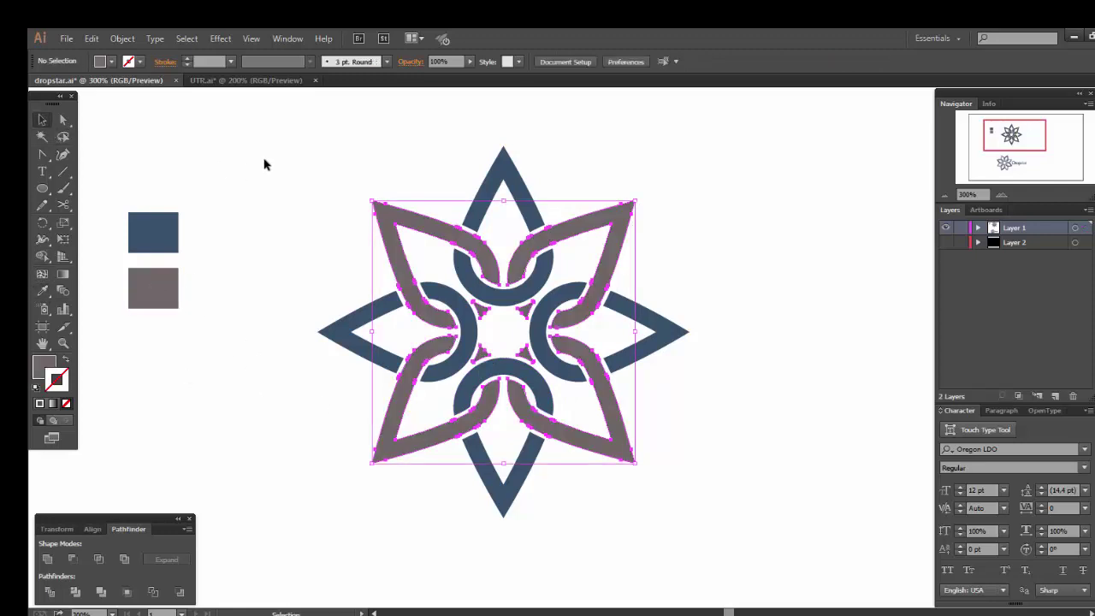
- Check the blue square's fill in the Color Picker, leaving it unchanged
{"action": "double_click", "coordinate": [159, 238]}
{"action": "right_click", "coordinate": [159, 239]}
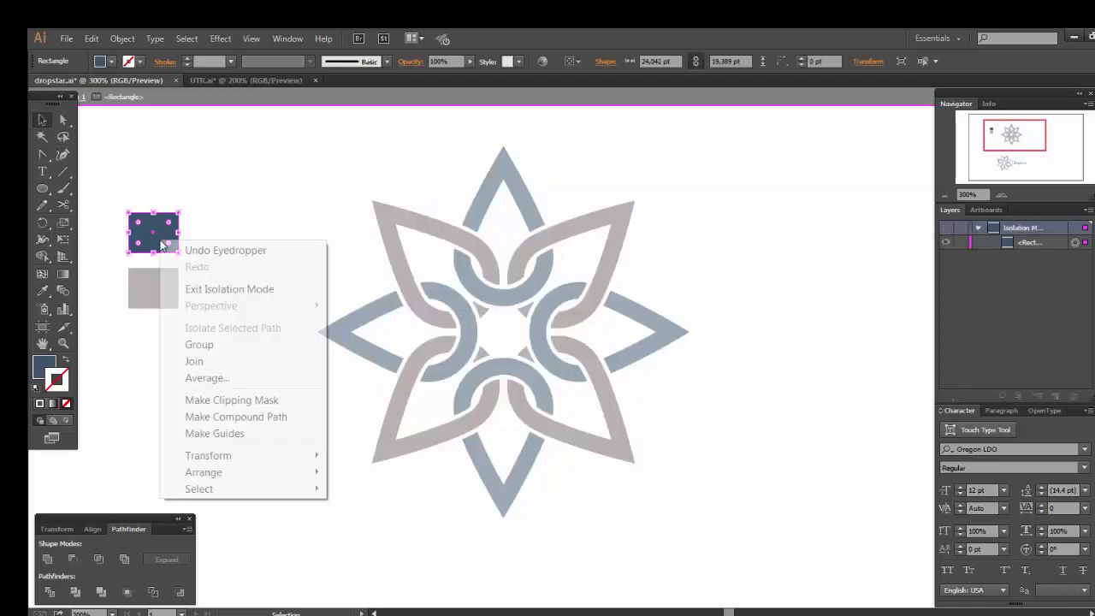
{"action": "left_click", "coordinate": [219, 289]}
{"action": "left_click", "coordinate": [170, 365]}
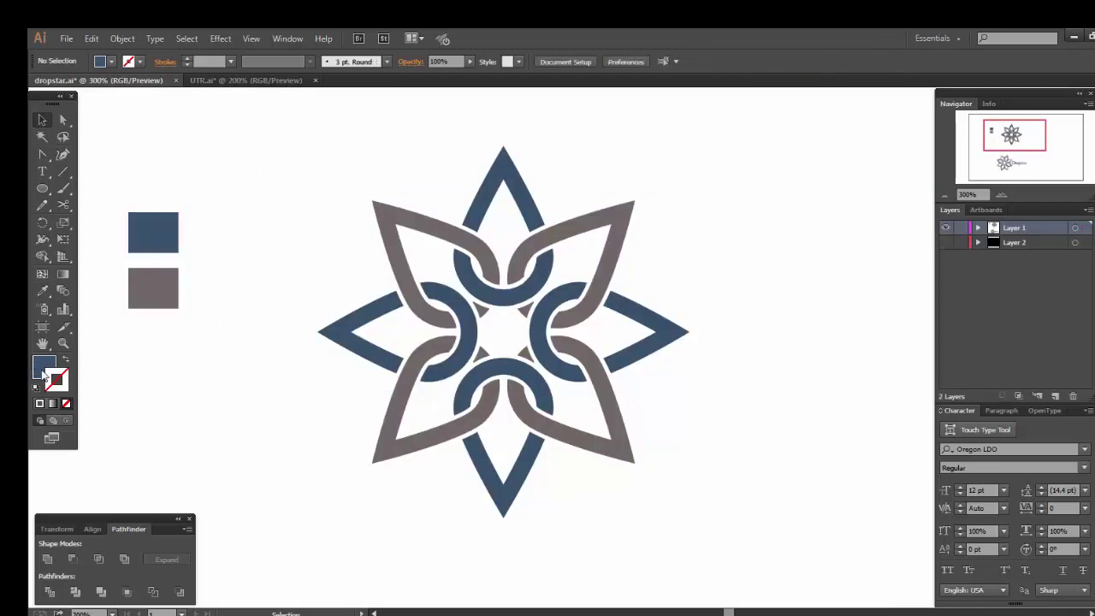
{"action": "left_click", "coordinate": [46, 370]}
{"action": "double_click", "coordinate": [47, 370]}
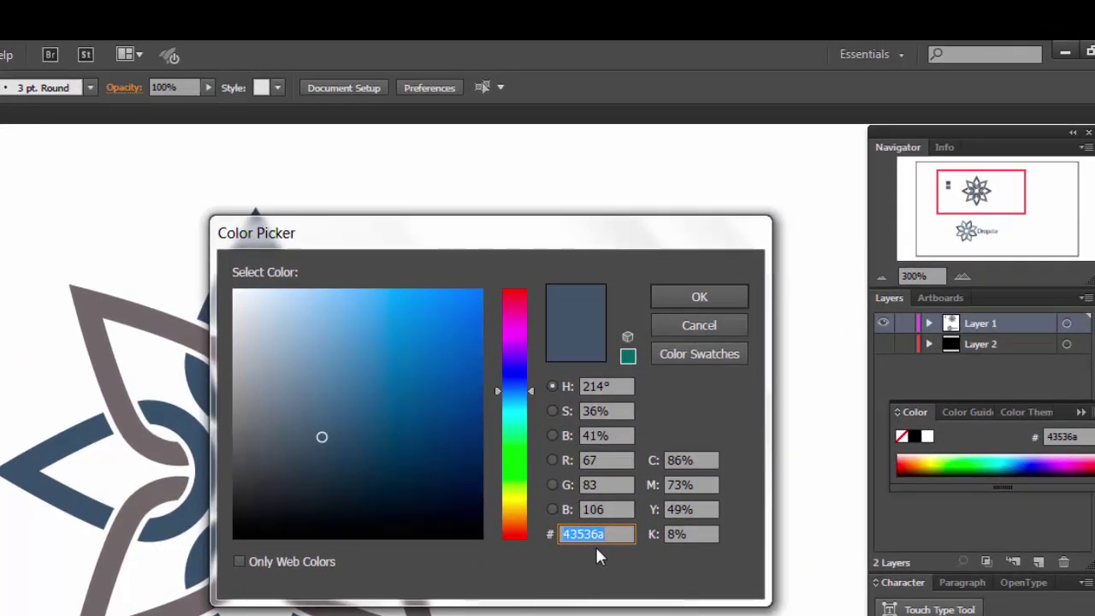
{"action": "left_click", "coordinate": [720, 326]}
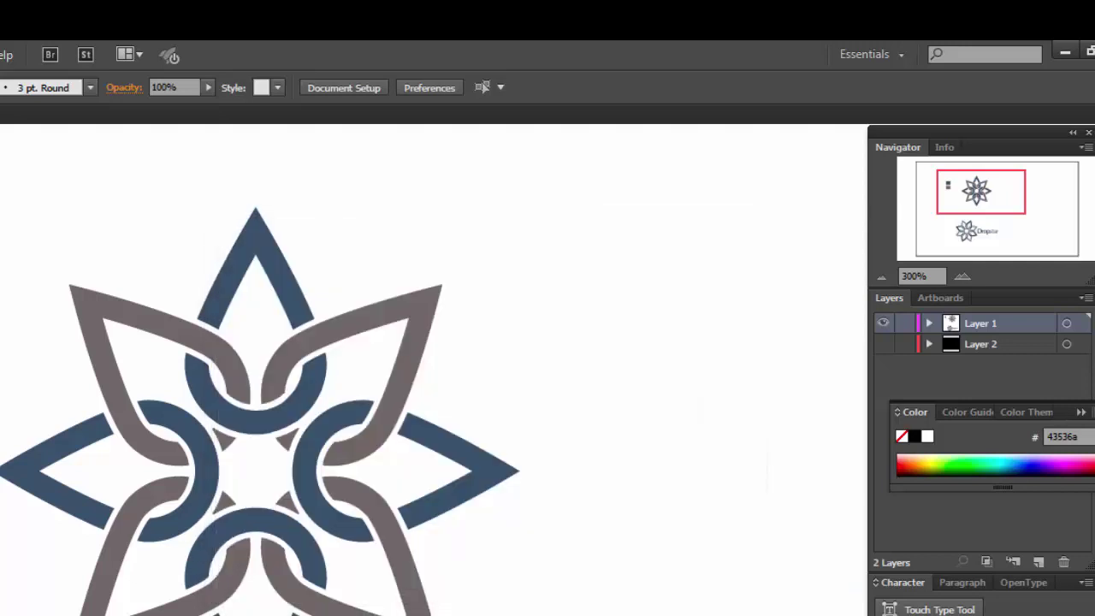
- Set the grey fill to hex 6e6868 and recentre the view on the star
{"action": "double_click", "coordinate": [901, 437]}
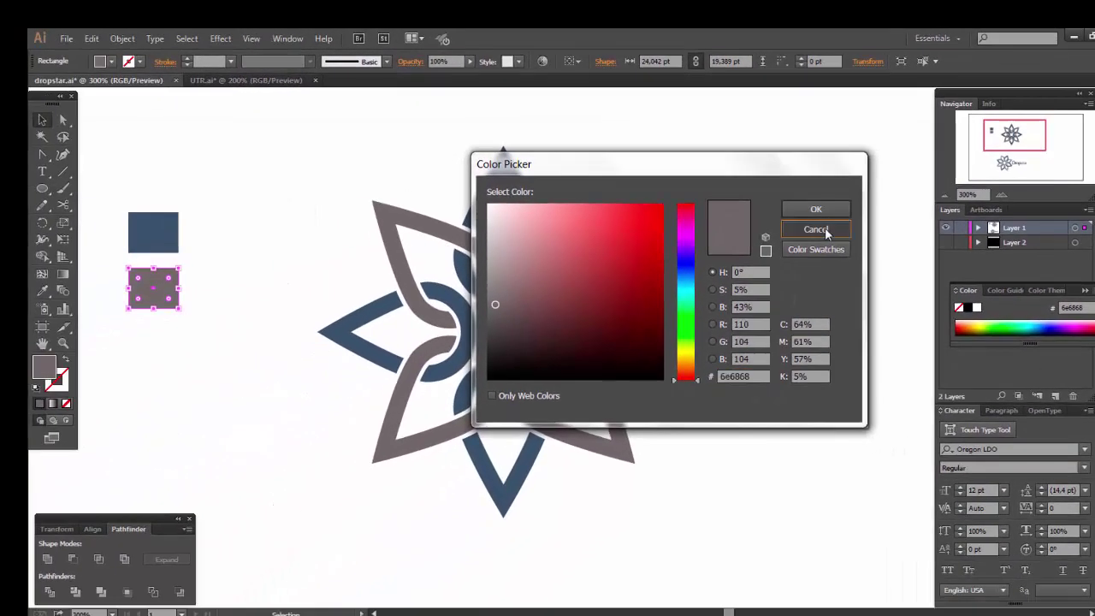
{"action": "left_click", "coordinate": [824, 230]}
{"action": "left_click", "coordinate": [761, 339]}
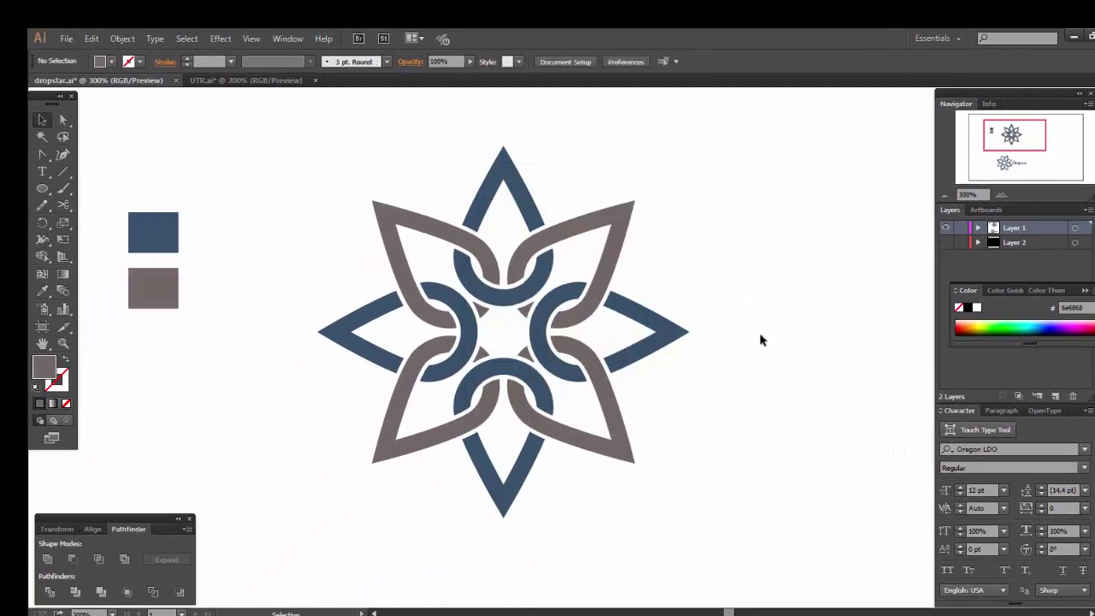
{"action": "left_click_drag", "start_coordinate": [762, 337], "coordinate": [665, 348]}
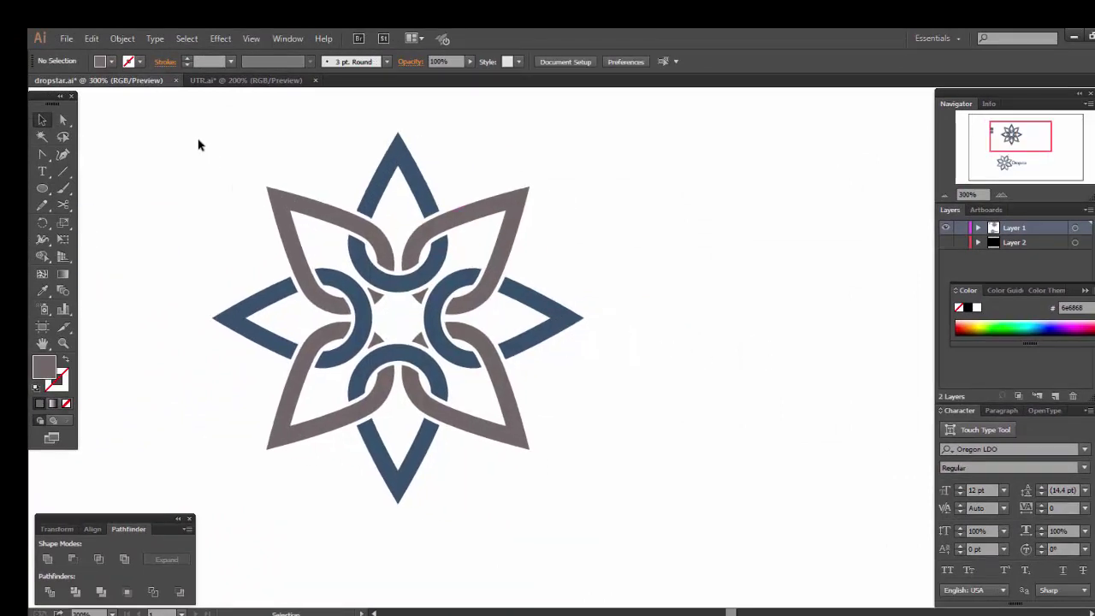
- Rotate the whole blue-and-grey star by 25.5° using Transform > Rotate
{"action": "left_click", "coordinate": [945, 195]}
{"action": "left_click_drag", "start_coordinate": [687, 362], "coordinate": [680, 281]}
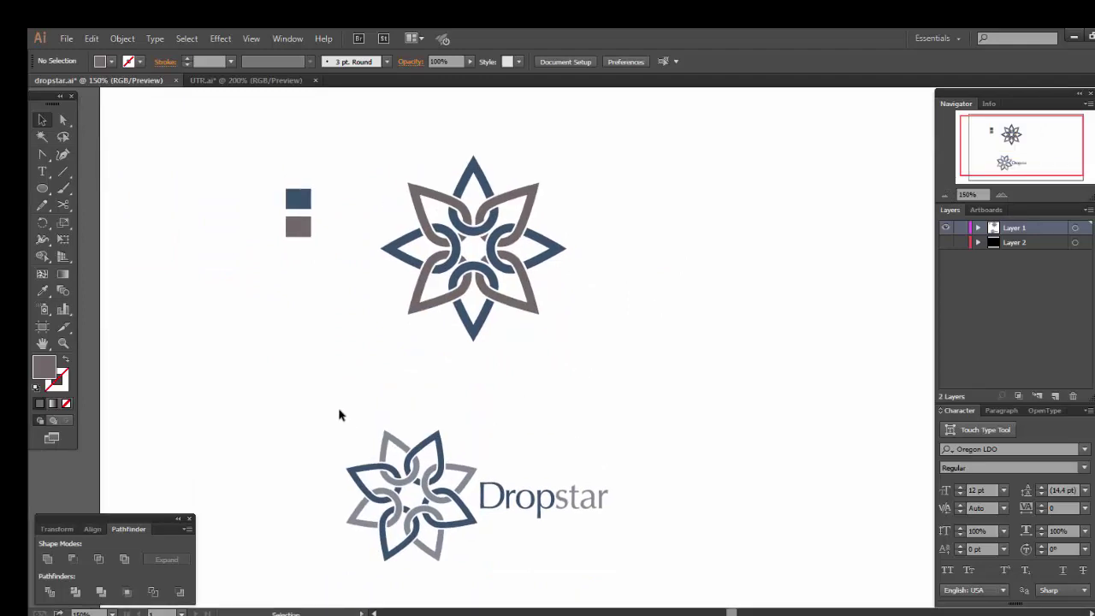
{"action": "scroll", "coordinate": [467, 350], "scroll_direction": "up", "scroll_amount": 3}
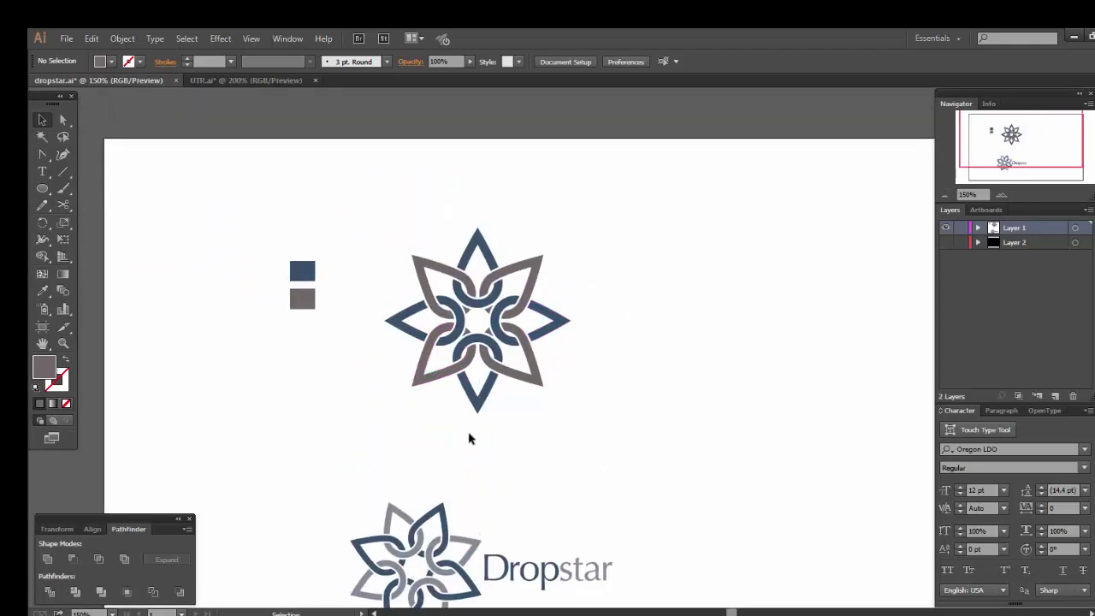
{"action": "left_click_drag", "start_coordinate": [373, 233], "coordinate": [567, 459]}
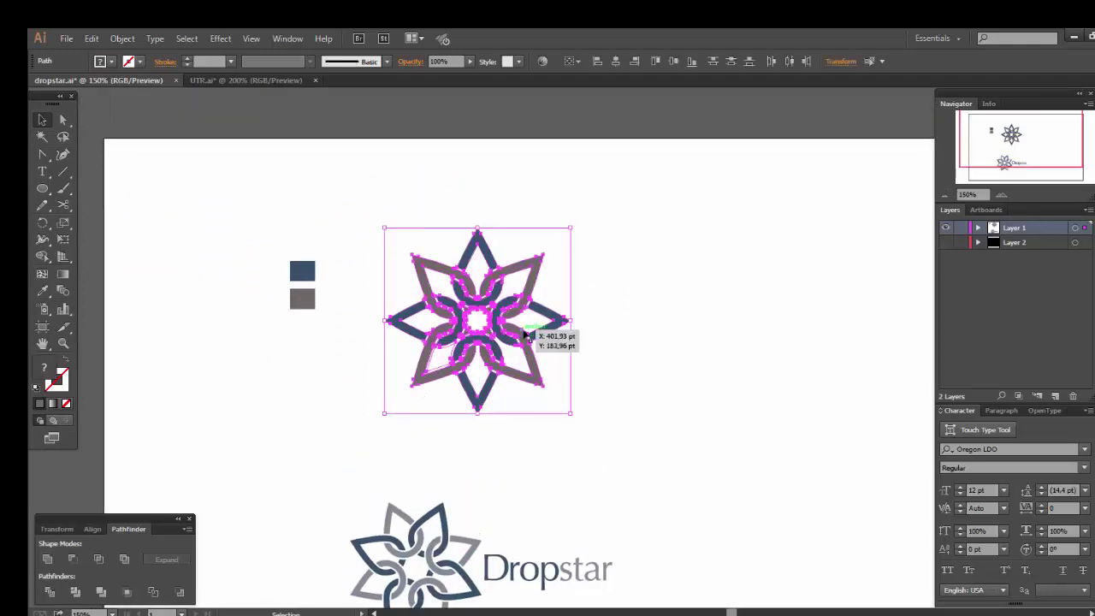
{"action": "left_click", "coordinate": [1004, 196]}
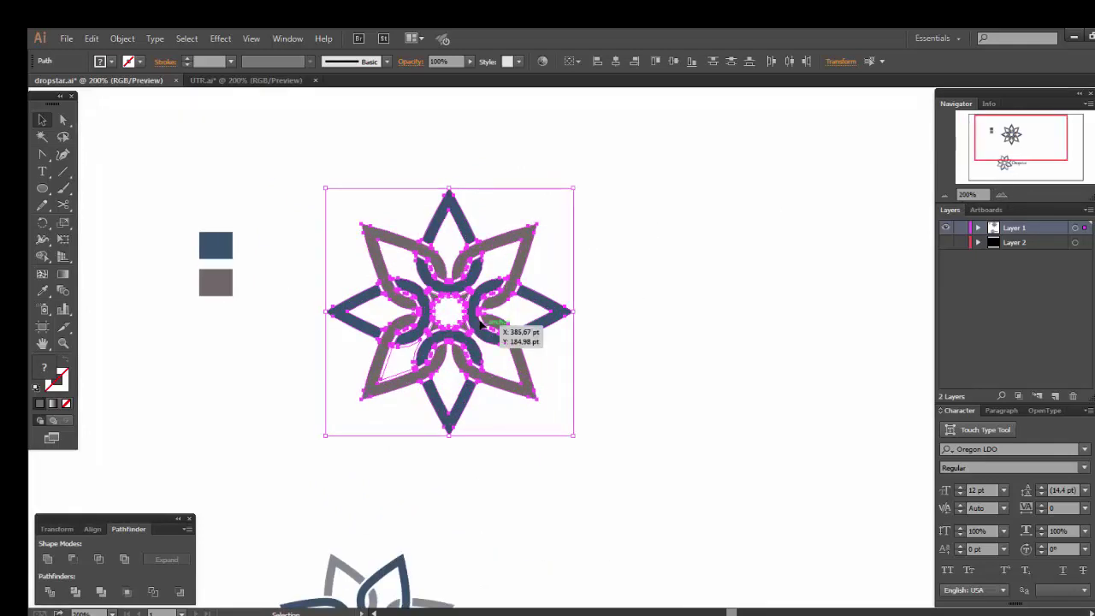
{"action": "right_click", "coordinate": [481, 323]}
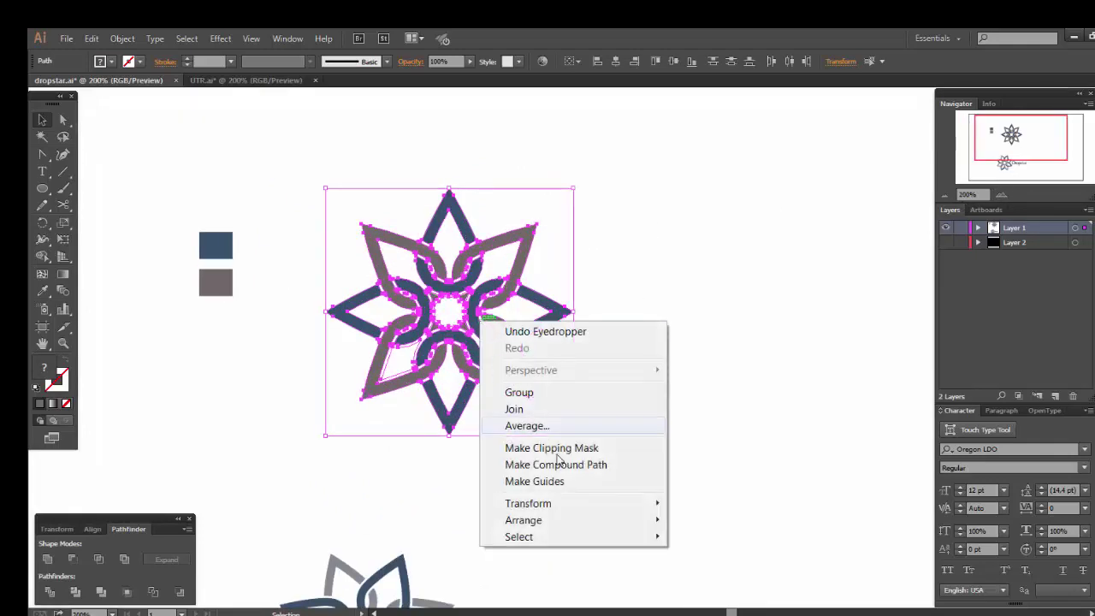
{"action": "mouse_move", "coordinate": [528, 503]}
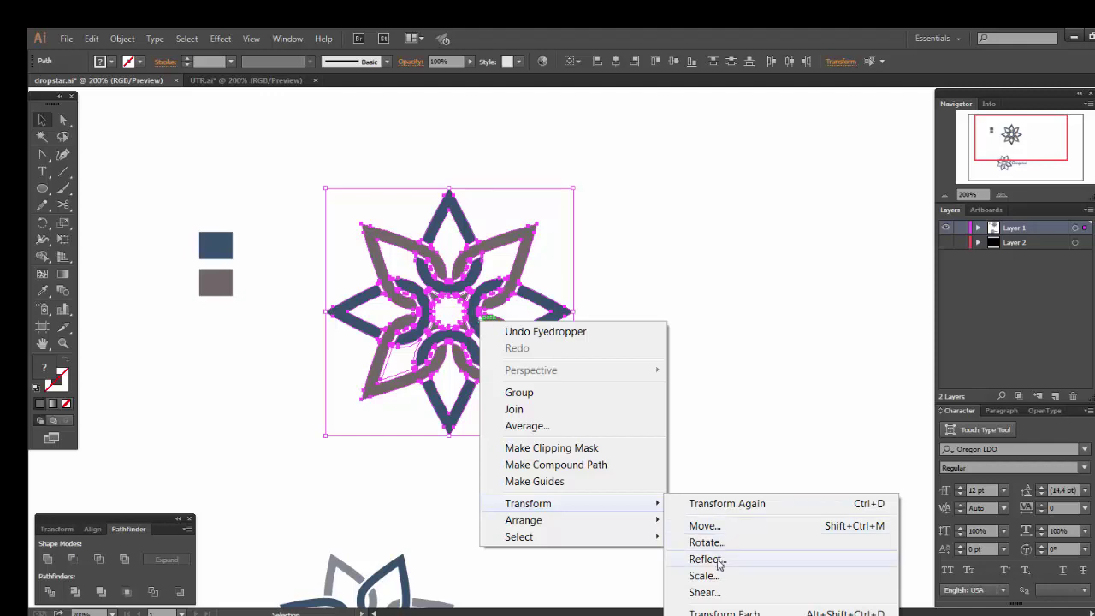
{"action": "left_click", "coordinate": [730, 543]}
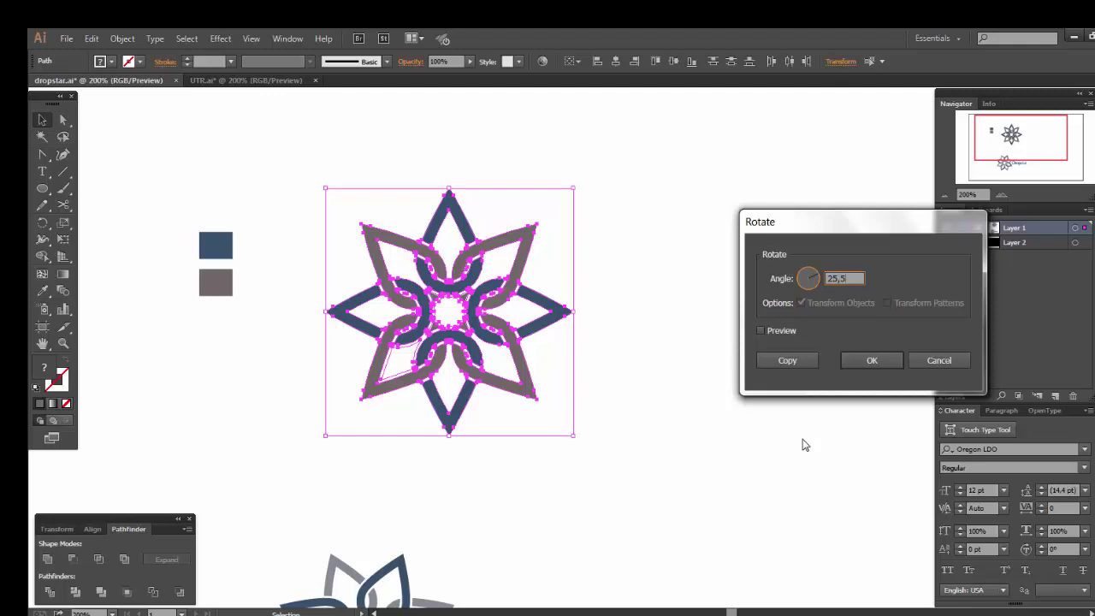
{"action": "left_click", "coordinate": [872, 361]}
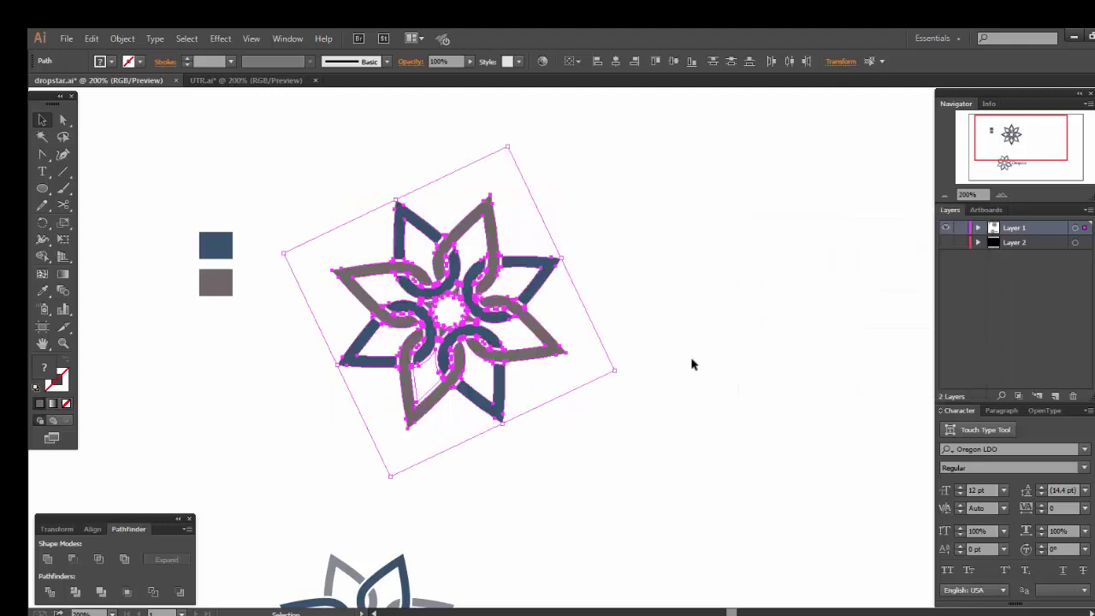
{"action": "left_click", "coordinate": [692, 362]}
{"action": "mouse_move", "coordinate": [683, 412]}
{"action": "left_mouse_down"}
{"action": "mouse_move", "coordinate": [613, 252]}
{"action": "mouse_move", "coordinate": [611, 300]}
{"action": "left_mouse_up"}
{"action": "scroll", "coordinate": [570, 382], "scroll_direction": "up", "scroll_amount": 3}
- Type 'Dropstar' in Oregon LDO, enlarge it to about 54 pt, and place it beside the star
{"action": "scroll", "coordinate": [343, 308], "scroll_direction": "up", "scroll_amount": 4}
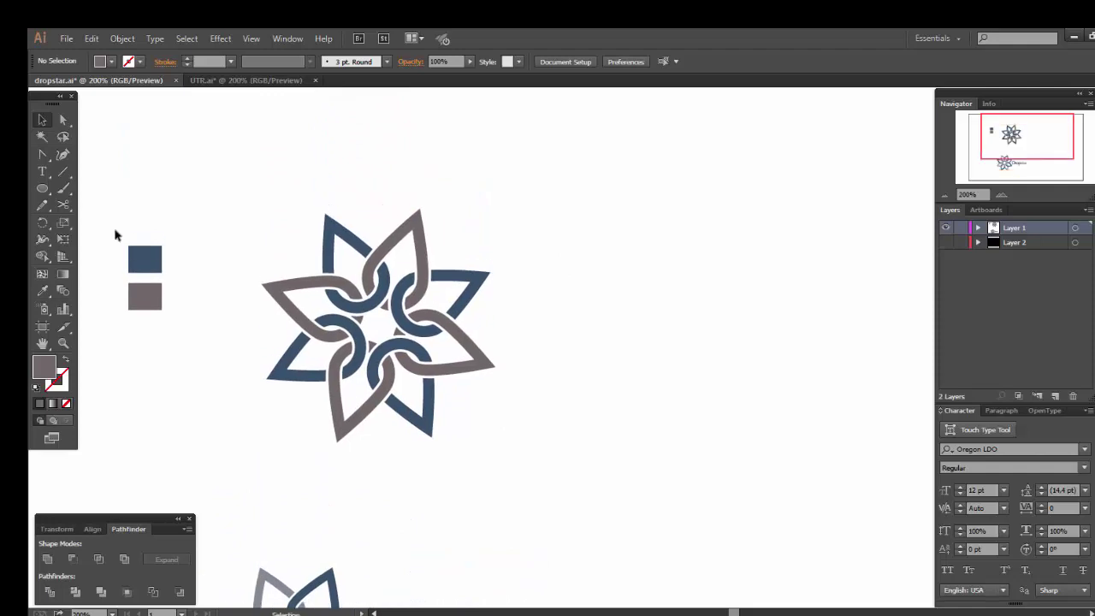
{"action": "left_click", "coordinate": [43, 174]}
{"action": "type", "text": "Dropstar"}
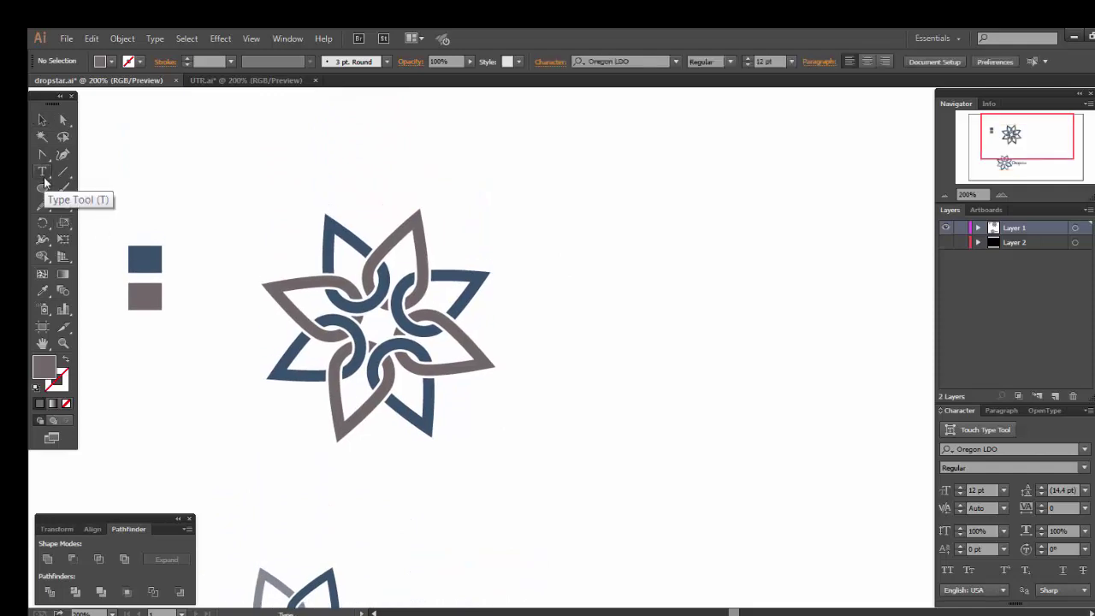
{"action": "left_click", "coordinate": [43, 120]}
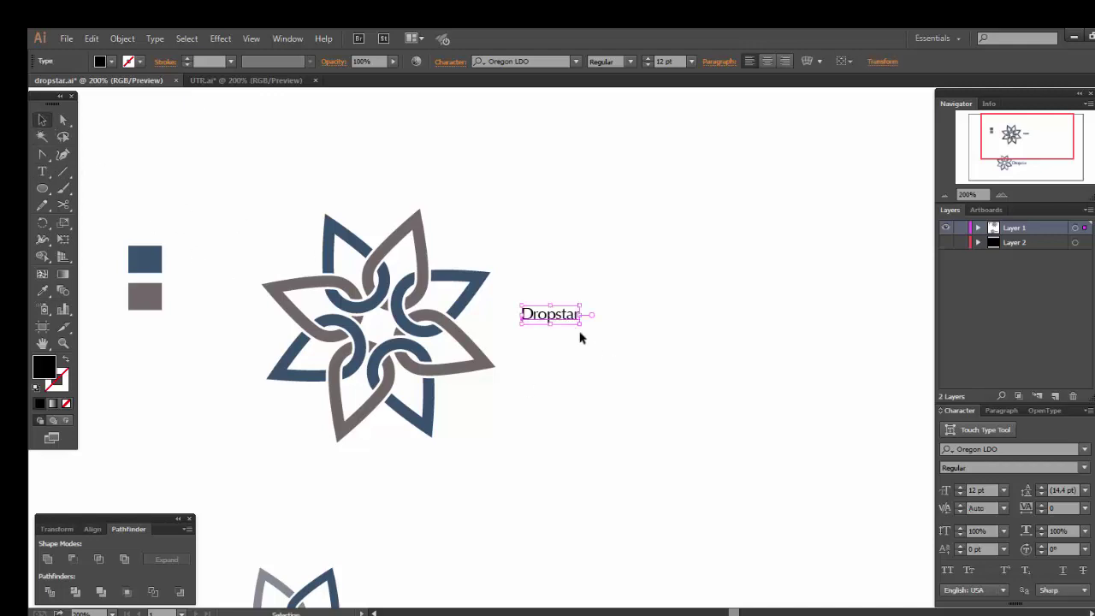
{"action": "left_click_drag", "start_coordinate": [580, 324], "coordinate": [782, 428]}
{"action": "left_click_drag", "start_coordinate": [657, 366], "coordinate": [635, 347]}
{"action": "left_click", "coordinate": [984, 448]}
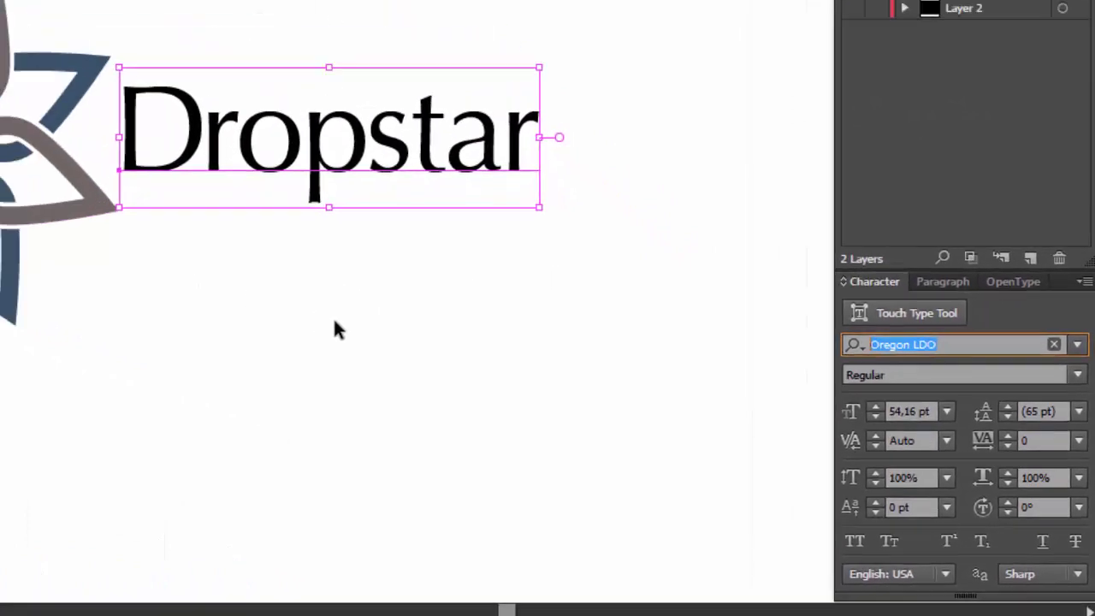
{"action": "left_click", "coordinate": [611, 434]}
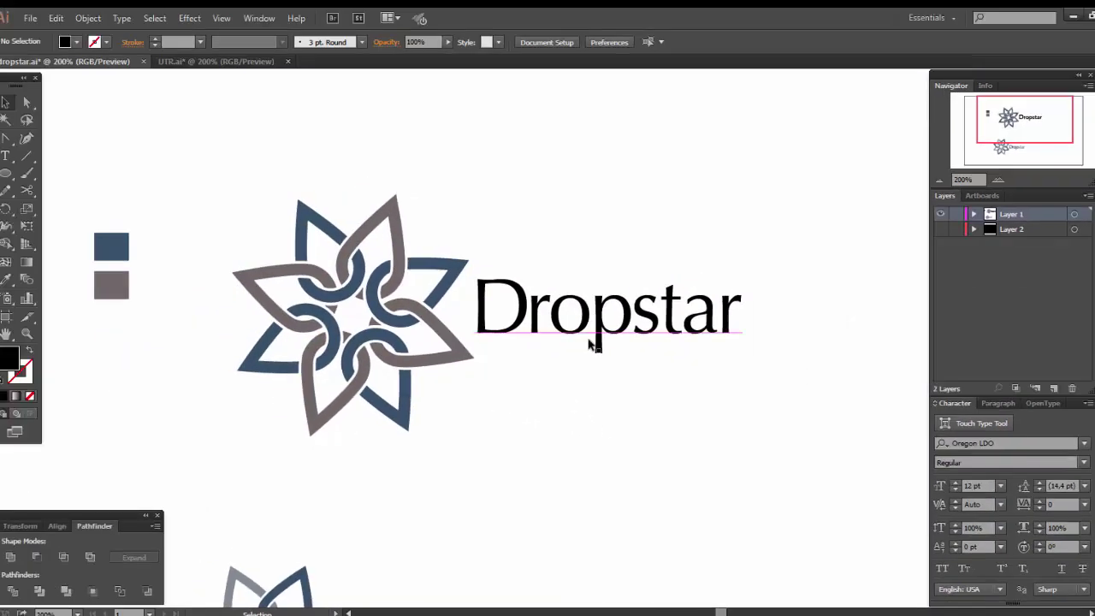
- Colour the letters 'Drop' with the blue swatch
{"action": "left_click", "coordinate": [9, 157]}
{"action": "left_click_drag", "start_coordinate": [582, 297], "coordinate": [632, 298]}
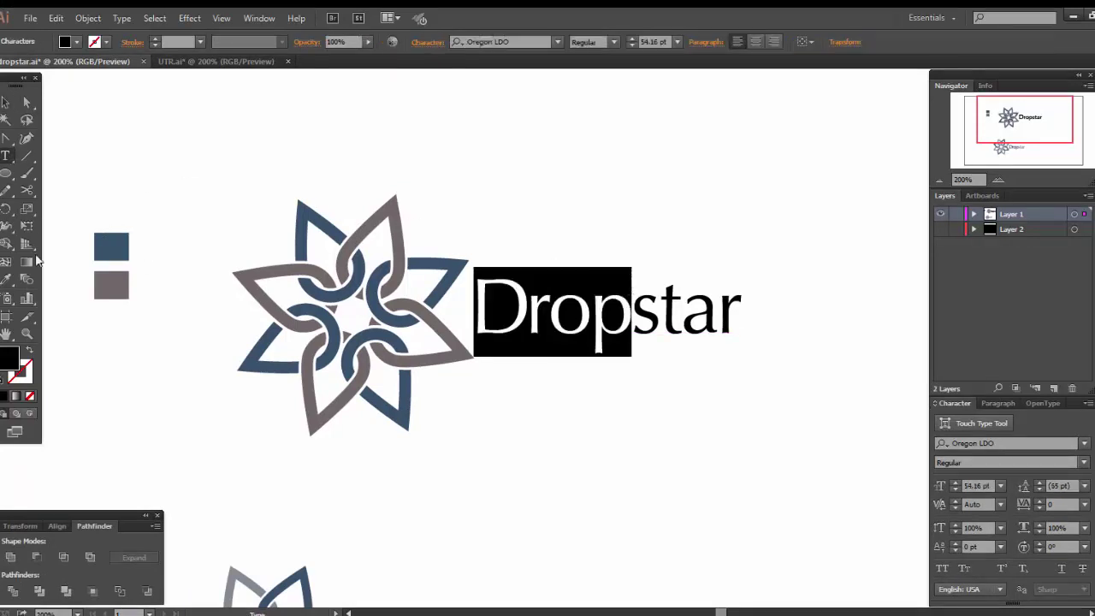
{"action": "left_click", "coordinate": [7, 280]}
{"action": "left_click", "coordinate": [111, 246]}
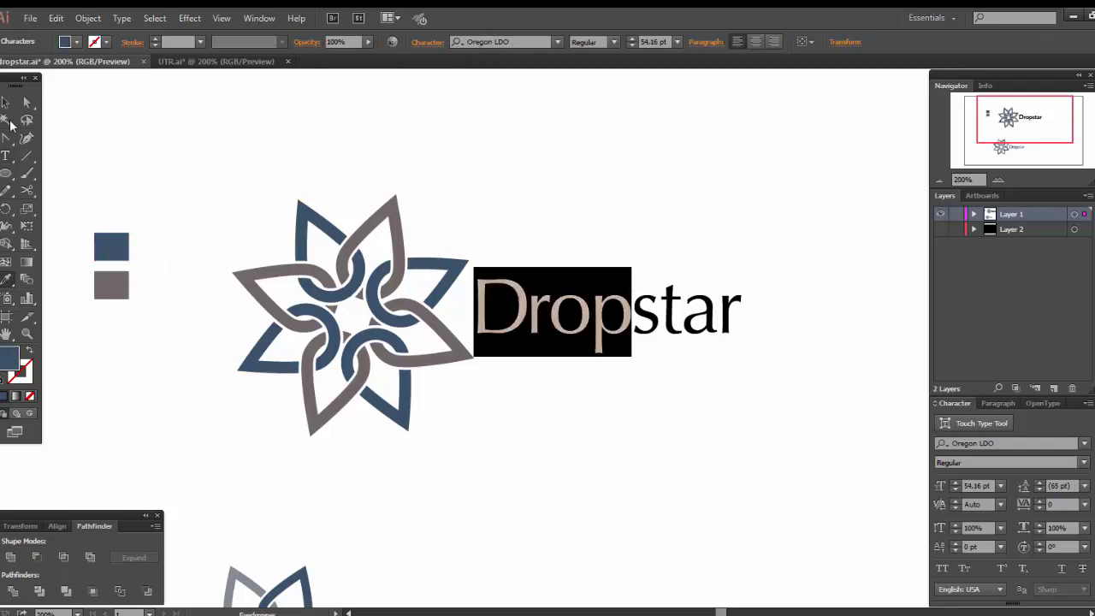
{"action": "left_click", "coordinate": [6, 102]}
{"action": "left_click", "coordinate": [83, 163]}
- Colour the letters 'star' with the grey swatch
{"action": "key", "text": "t"}
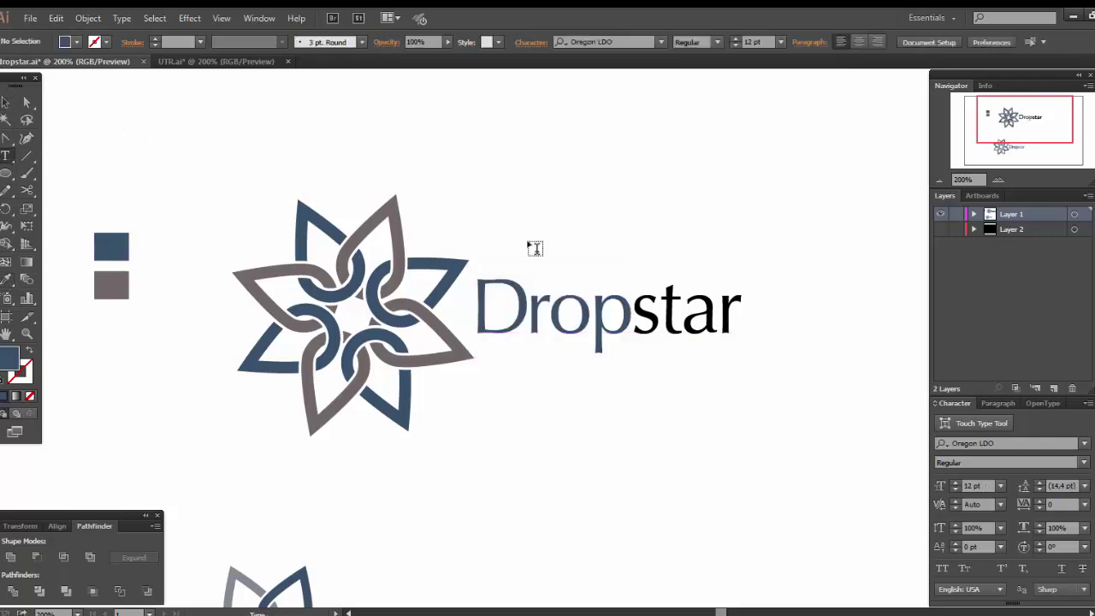
{"action": "left_click_drag", "start_coordinate": [631, 299], "coordinate": [742, 309]}
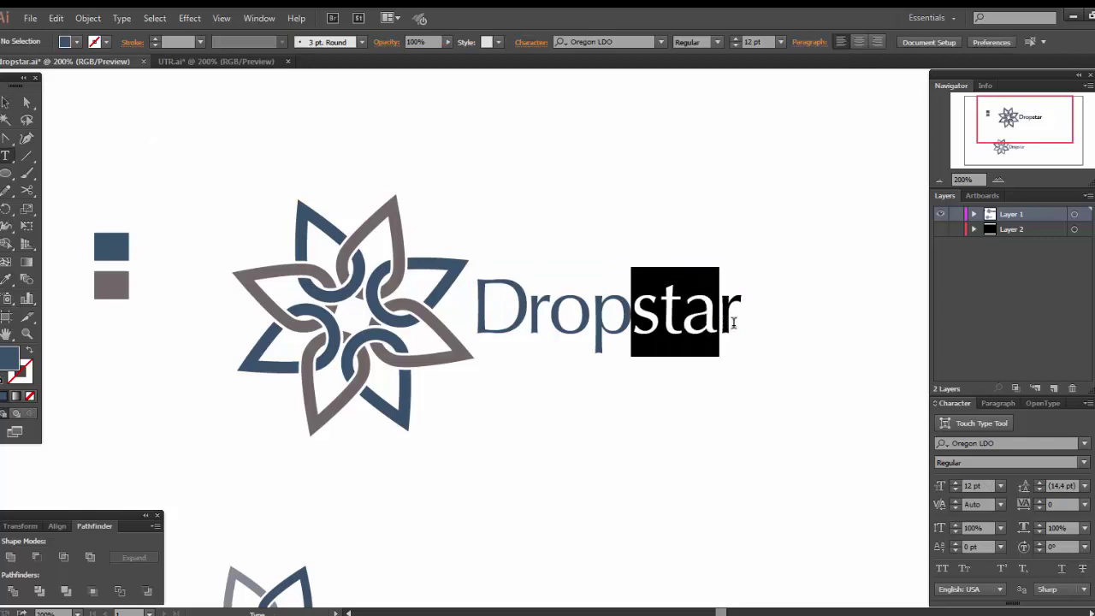
{"action": "left_click", "coordinate": [7, 281]}
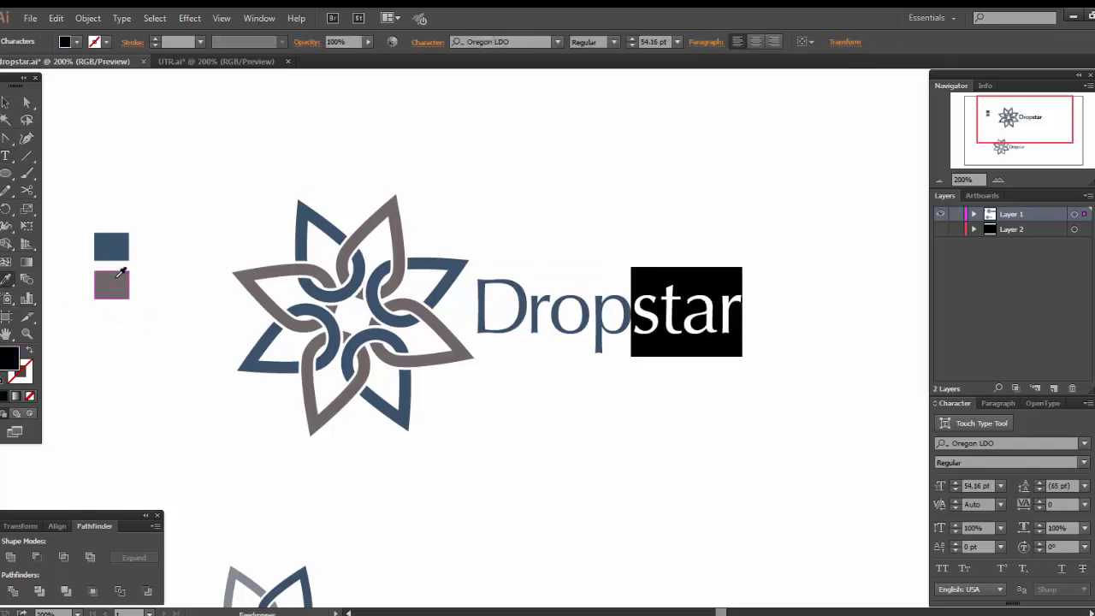
{"action": "left_click", "coordinate": [120, 275]}
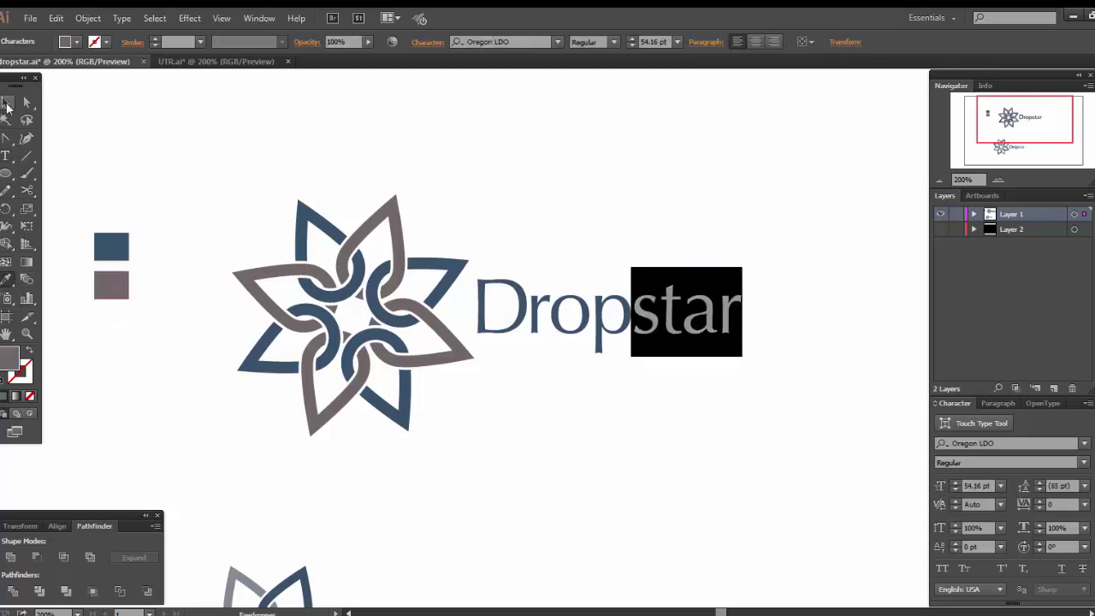
{"action": "left_click", "coordinate": [6, 102]}
{"action": "left_click", "coordinate": [282, 141]}
- Delete the lower reference logo and the two colour swatch squares
{"action": "left_click_drag", "start_coordinate": [282, 142], "coordinate": [374, 129]}
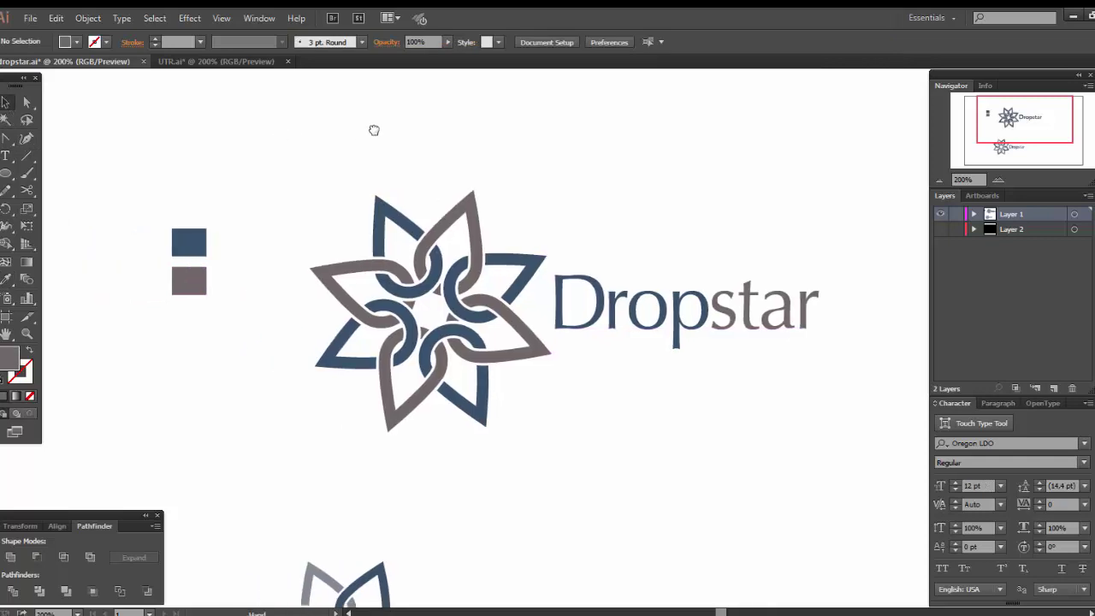
{"action": "left_click_drag", "start_coordinate": [381, 362], "coordinate": [358, 232]}
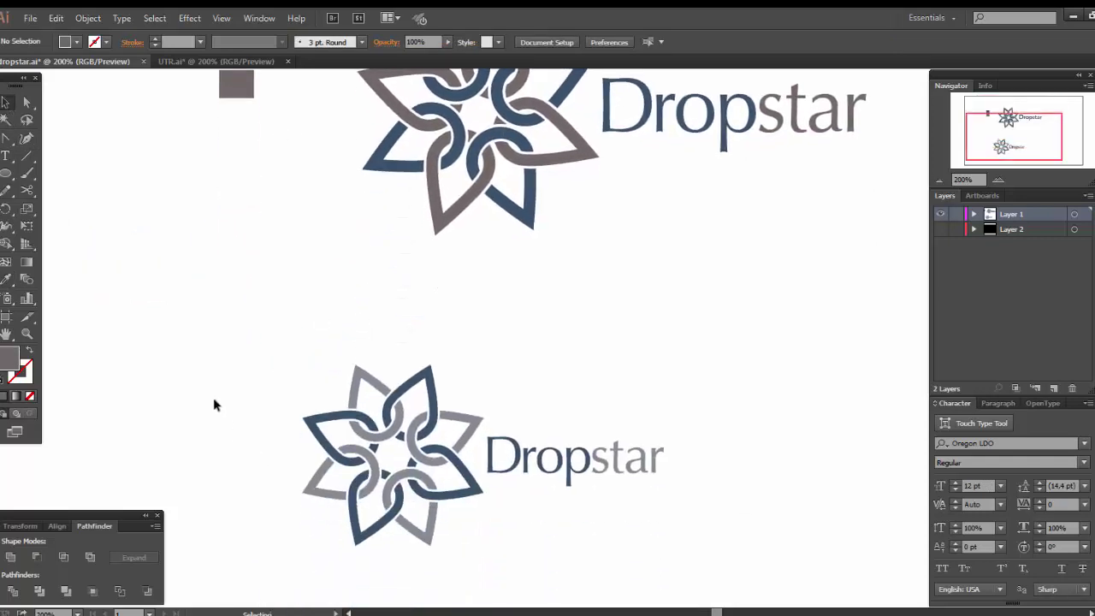
{"action": "left_click_drag", "start_coordinate": [239, 330], "coordinate": [738, 556]}
{"action": "key", "text": "Delete"}
{"action": "left_click_drag", "start_coordinate": [531, 277], "coordinate": [485, 465]}
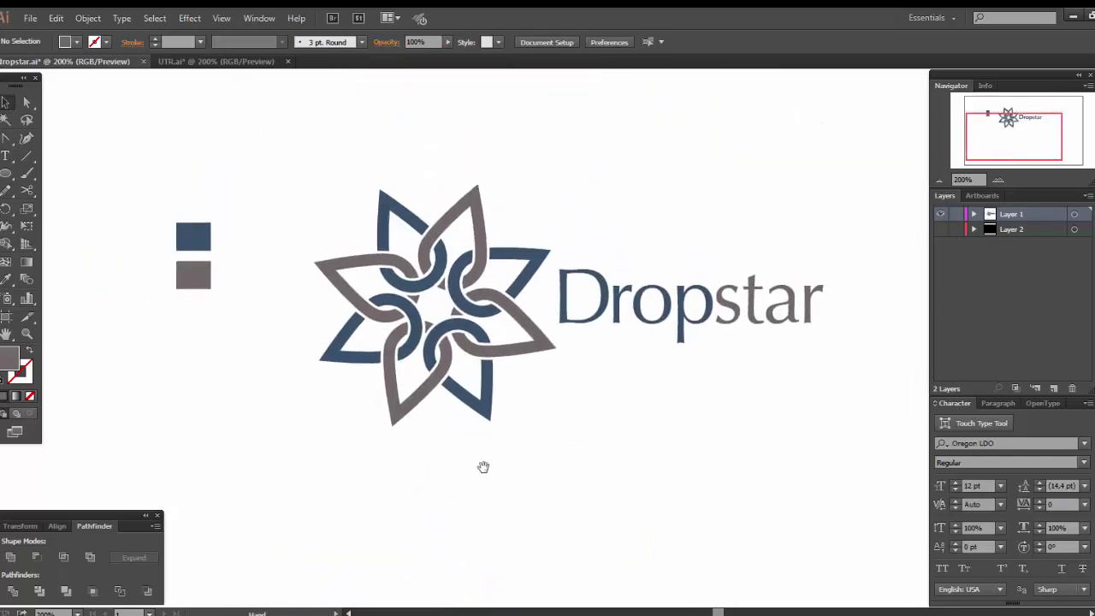
{"action": "left_click_drag", "start_coordinate": [164, 179], "coordinate": [250, 370]}
{"action": "key", "text": "Delete"}
- Move the logo down-left onto the artboard and nudge the Dropstar text slightly left
{"action": "left_click_drag", "start_coordinate": [258, 143], "coordinate": [694, 428]}
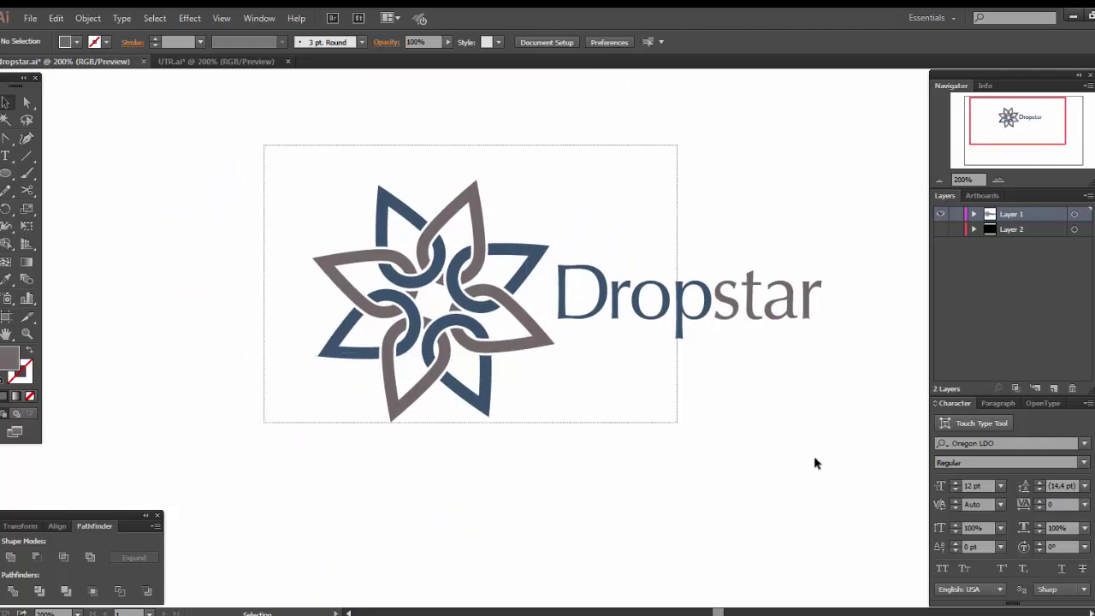
{"action": "scroll", "coordinate": [502, 312], "scroll_direction": "down", "scroll_amount": 1}
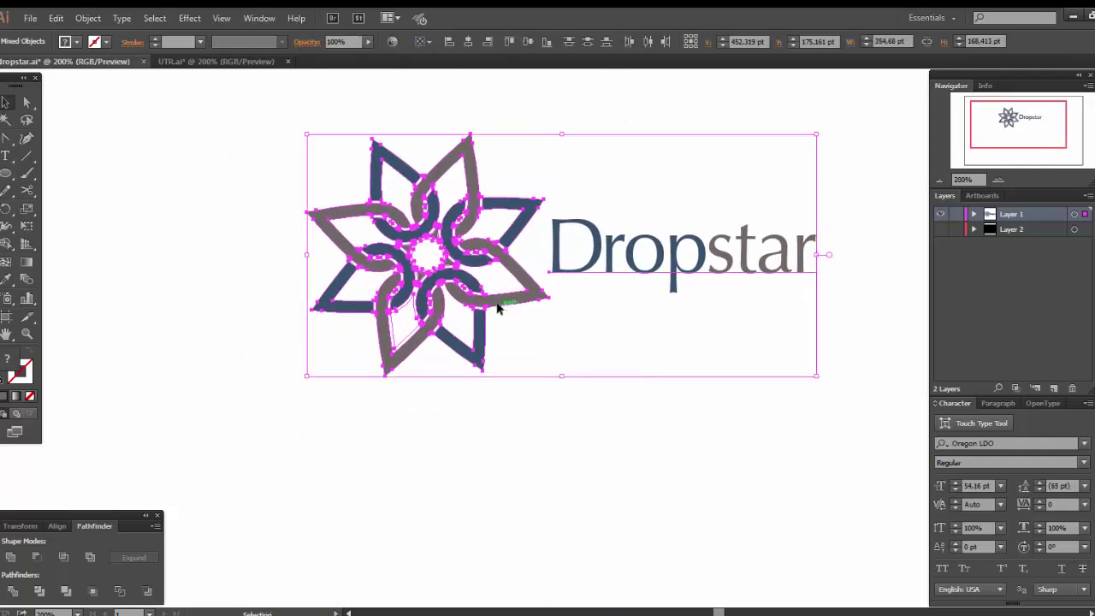
{"action": "left_click_drag", "start_coordinate": [503, 312], "coordinate": [472, 368]}
{"action": "left_click", "coordinate": [520, 508]}
{"action": "left_click_drag", "start_coordinate": [523, 505], "coordinate": [515, 500]}
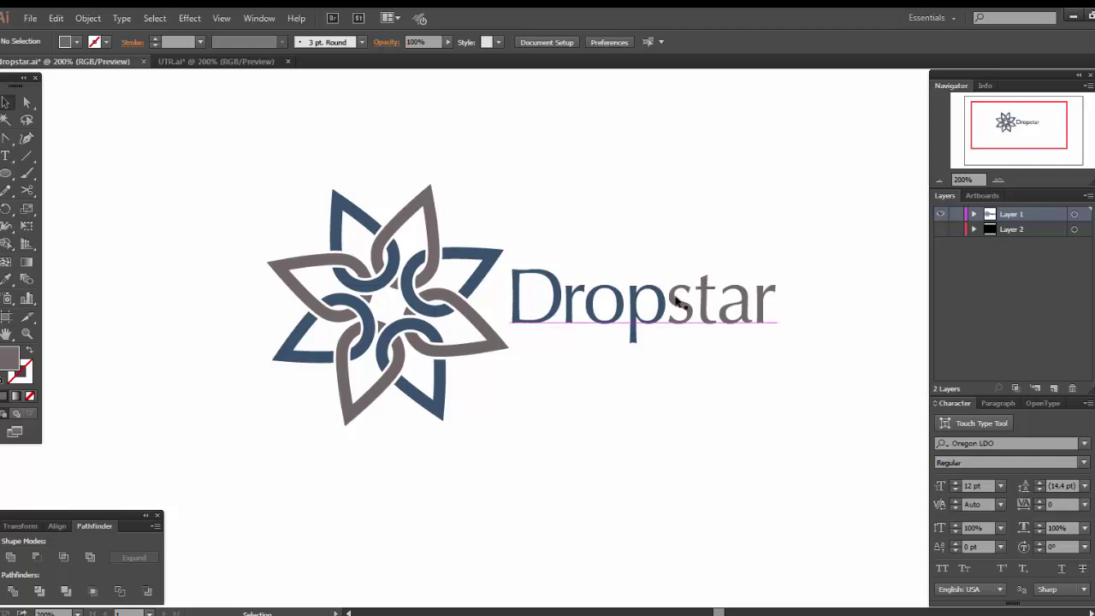
{"action": "left_click", "coordinate": [679, 301]}
{"action": "key", "text": "Left"}
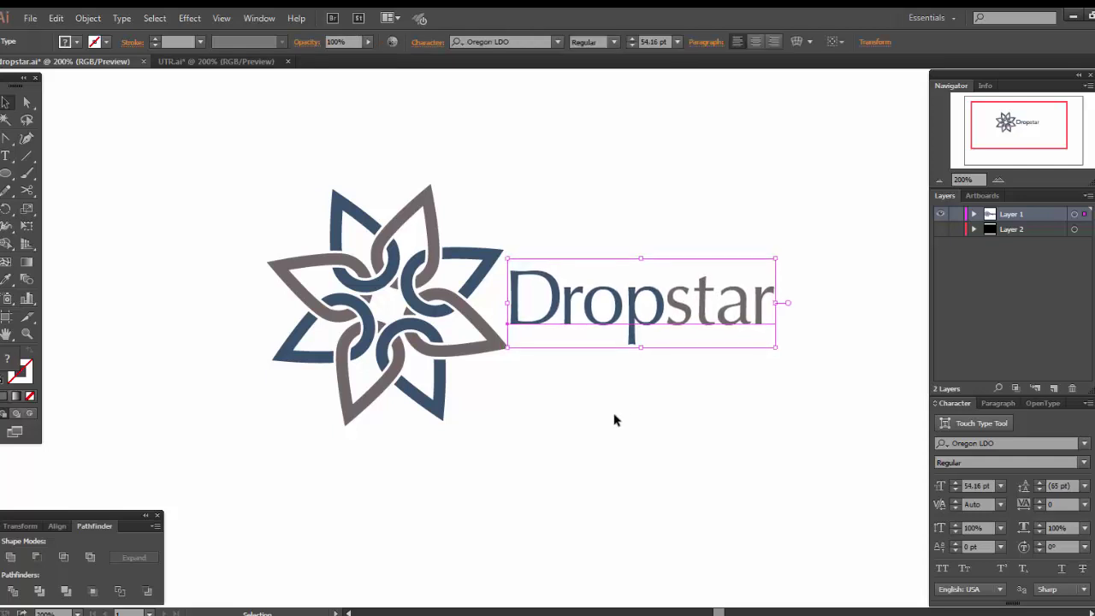
{"action": "key", "text": "ctrl+shift+a"}
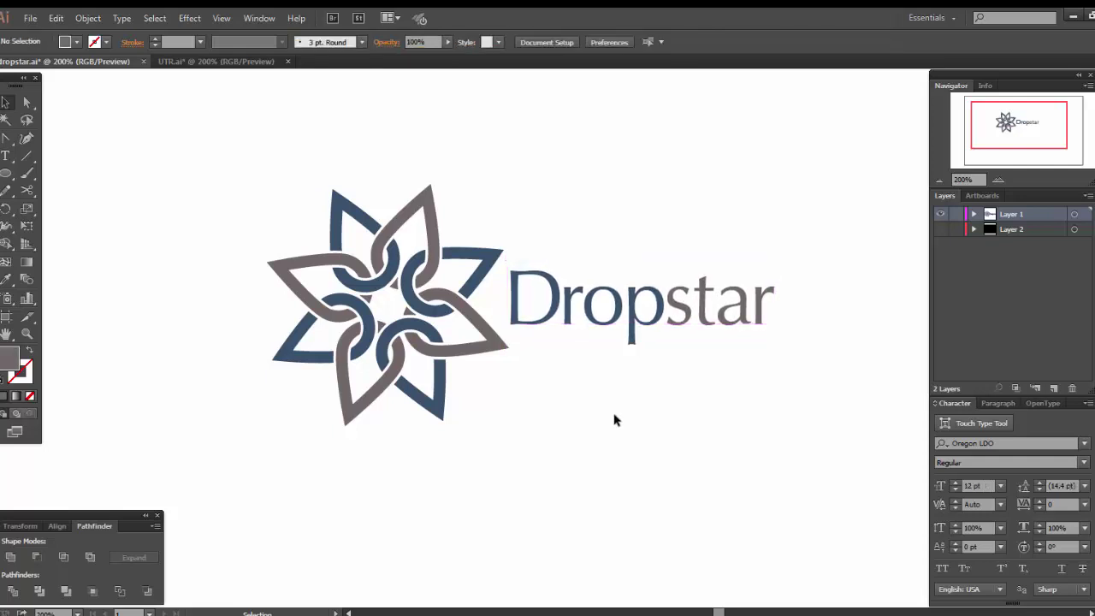